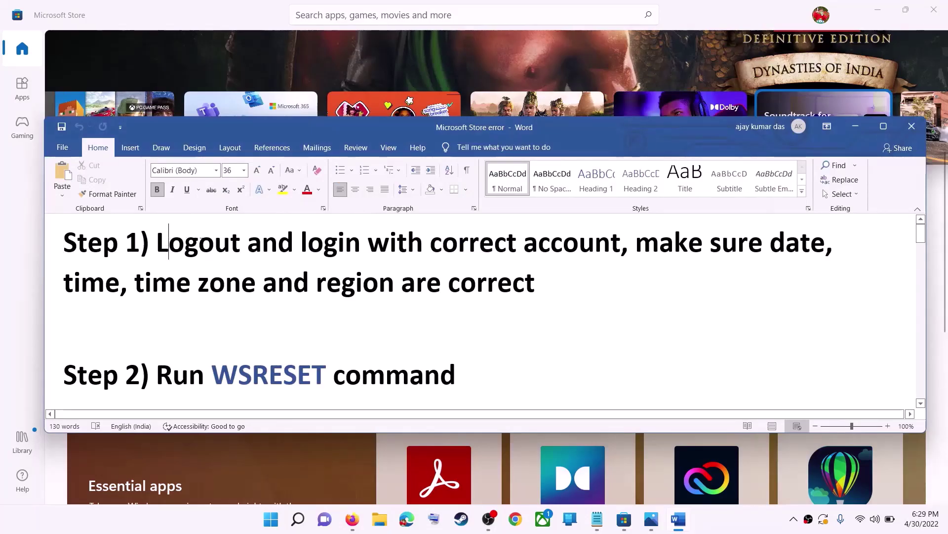
Step: Highlight the Step 1 'Logout and login' note in Word, then minimize Word to show the Store home page
{"action": "left_click_drag", "start_coordinate": [157, 245], "coordinate": [536, 247]}
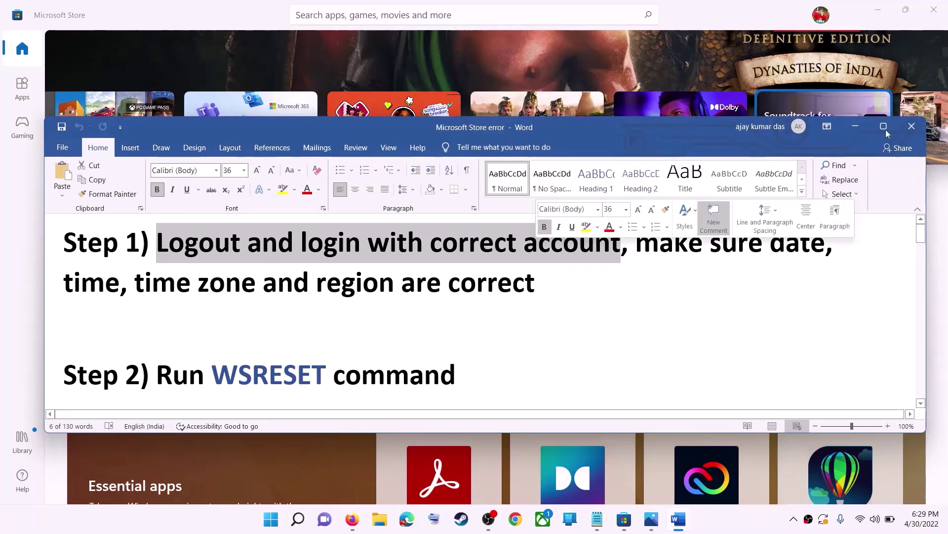
{"action": "left_click", "coordinate": [857, 131]}
{"action": "scroll", "coordinate": [694, 302], "scroll_direction": "up", "scroll_amount": 4}
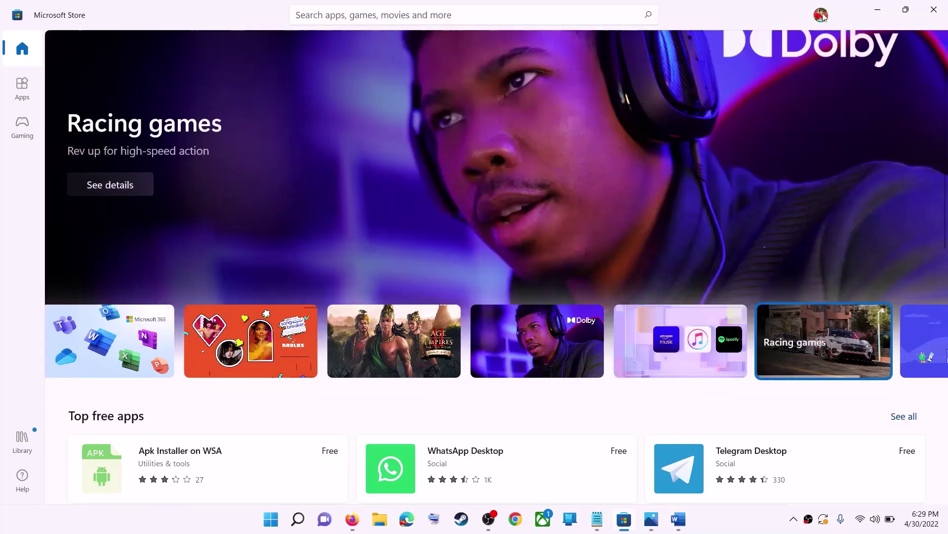
Step: Sign out of the Store profile and sign back in with the chosen Microsoft account
{"action": "left_click", "coordinate": [823, 19]}
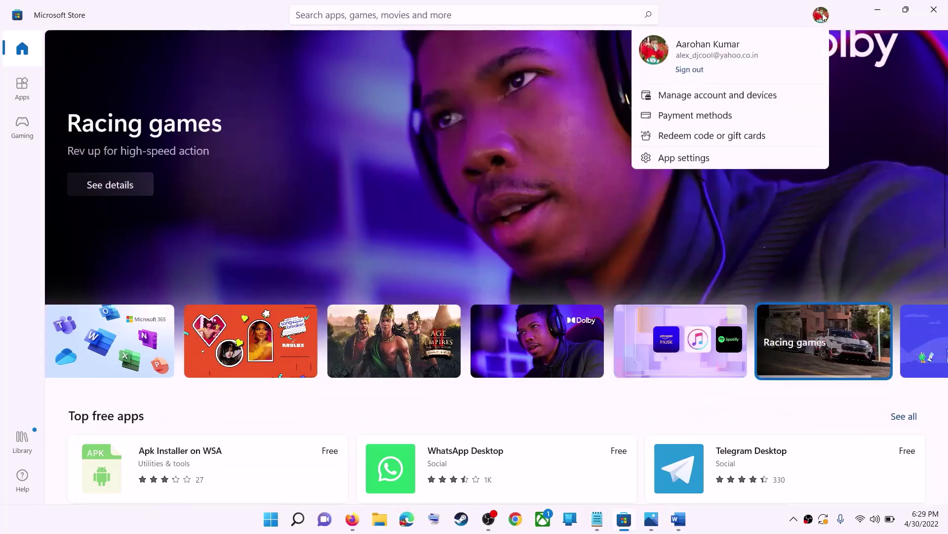
{"action": "left_click", "coordinate": [678, 74]}
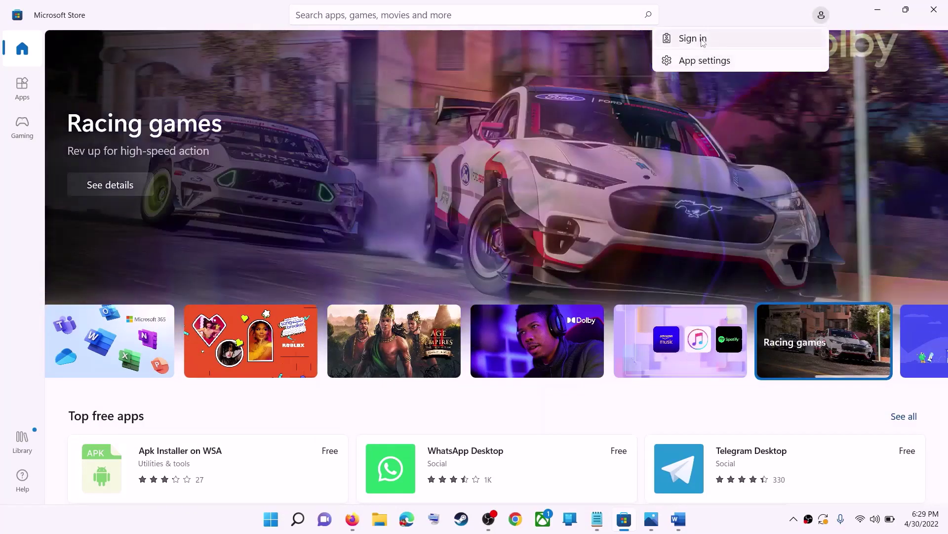
{"action": "left_click", "coordinate": [703, 42]}
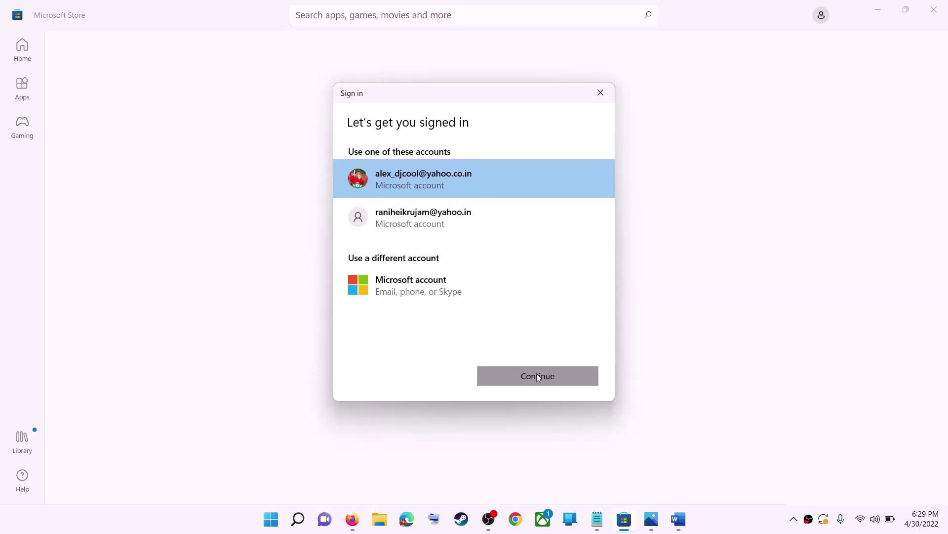
{"action": "left_click", "coordinate": [537, 372]}
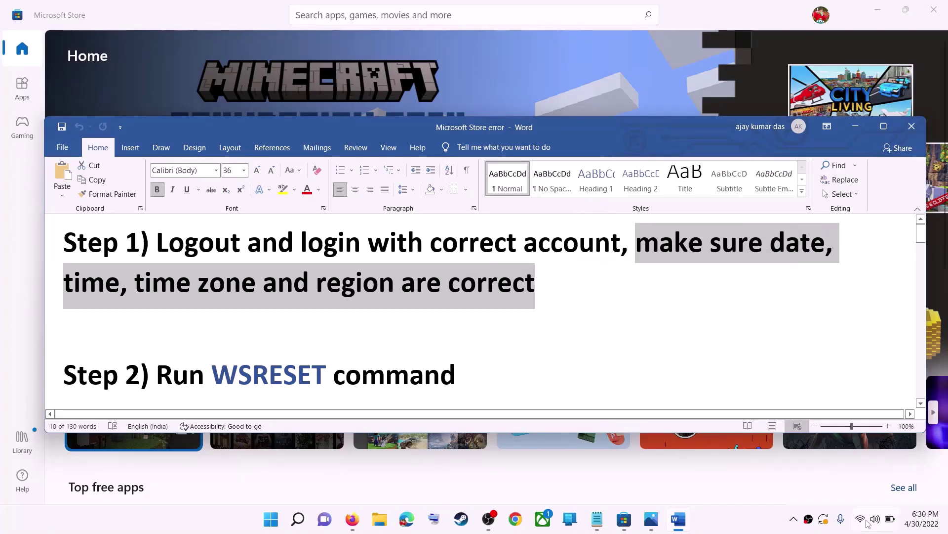
{"action": "right_click", "coordinate": [922, 519]}
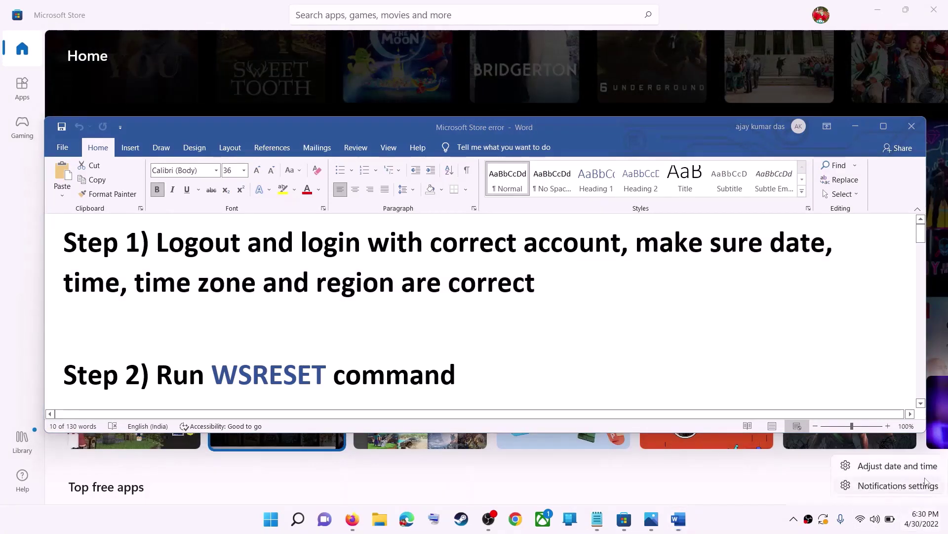
{"action": "left_click", "coordinate": [902, 470]}
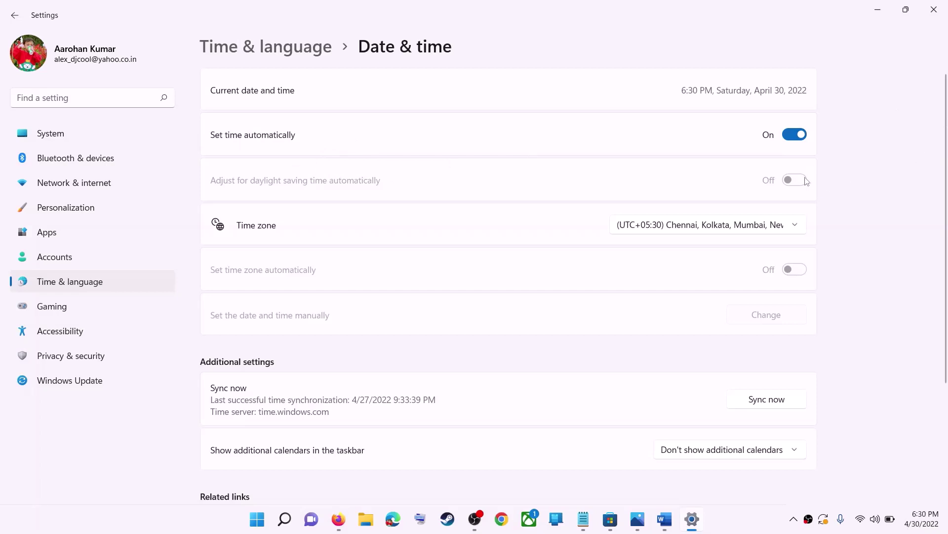
{"action": "left_click", "coordinate": [697, 231]}
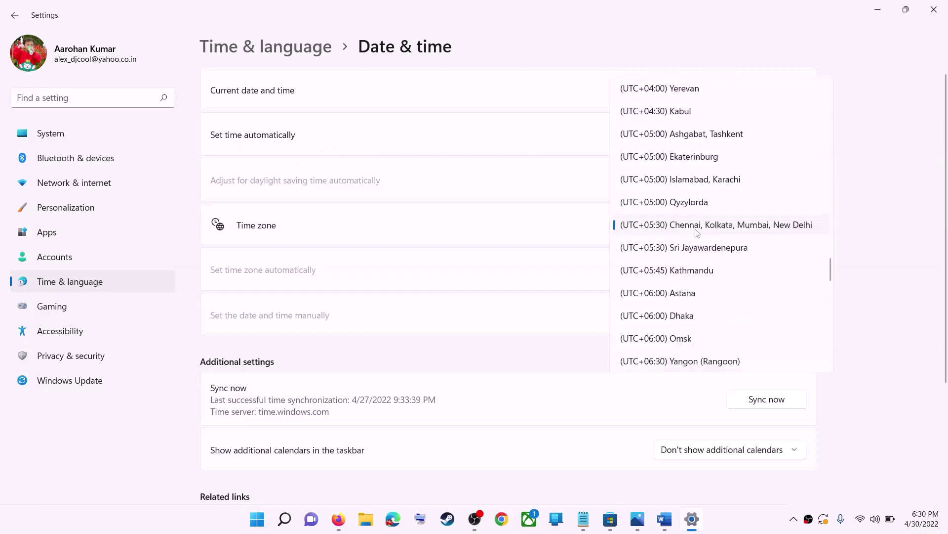
{"action": "left_click", "coordinate": [724, 226]}
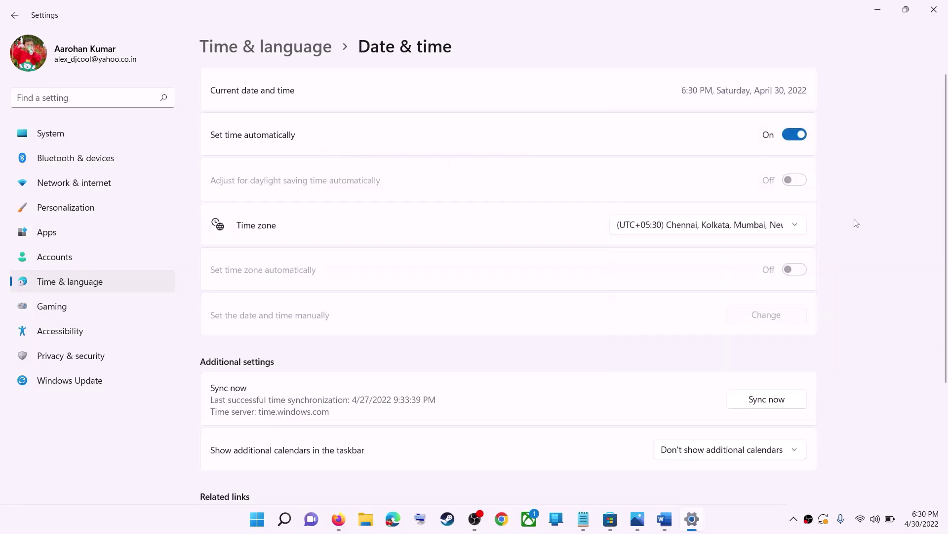
{"action": "scroll", "coordinate": [850, 273], "scroll_direction": "down", "scroll_amount": 3}
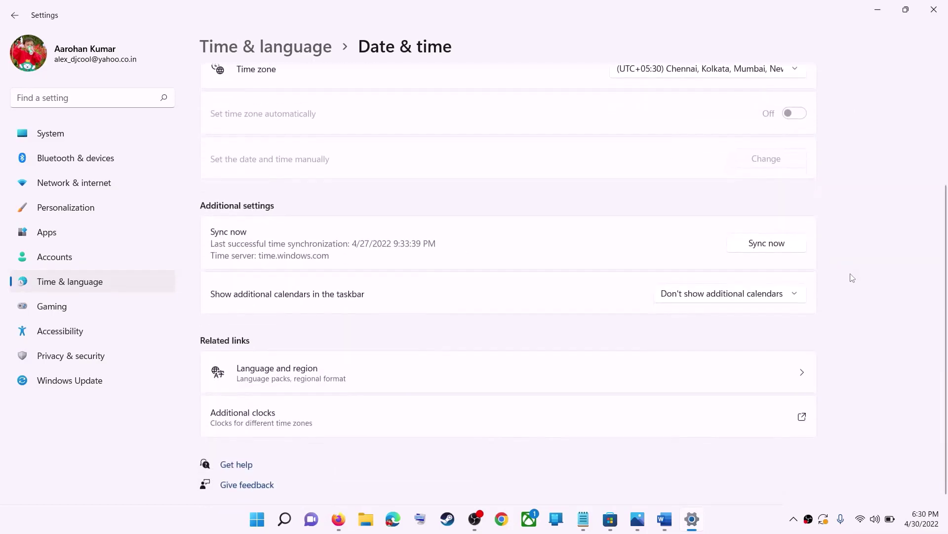
{"action": "scroll", "coordinate": [708, 329], "scroll_direction": "up", "scroll_amount": 3}
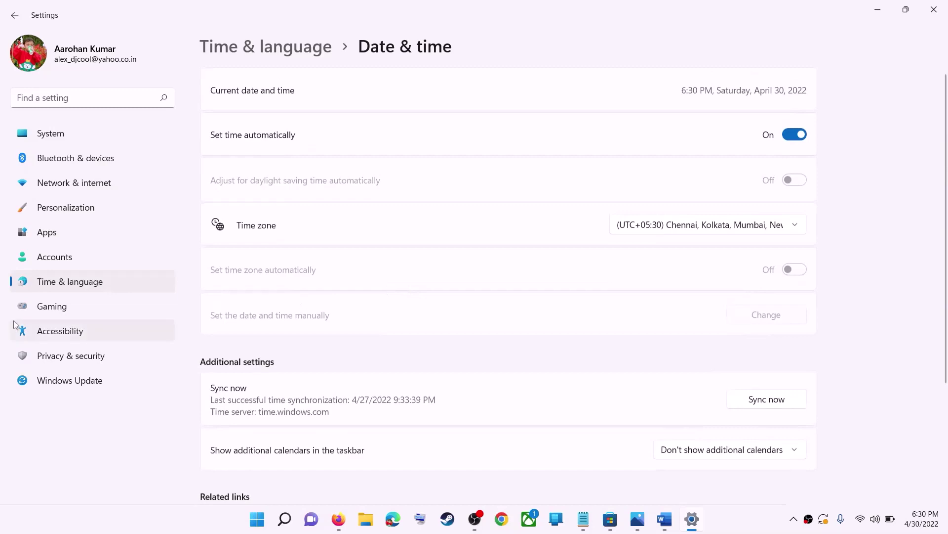
{"action": "left_click", "coordinate": [96, 282]}
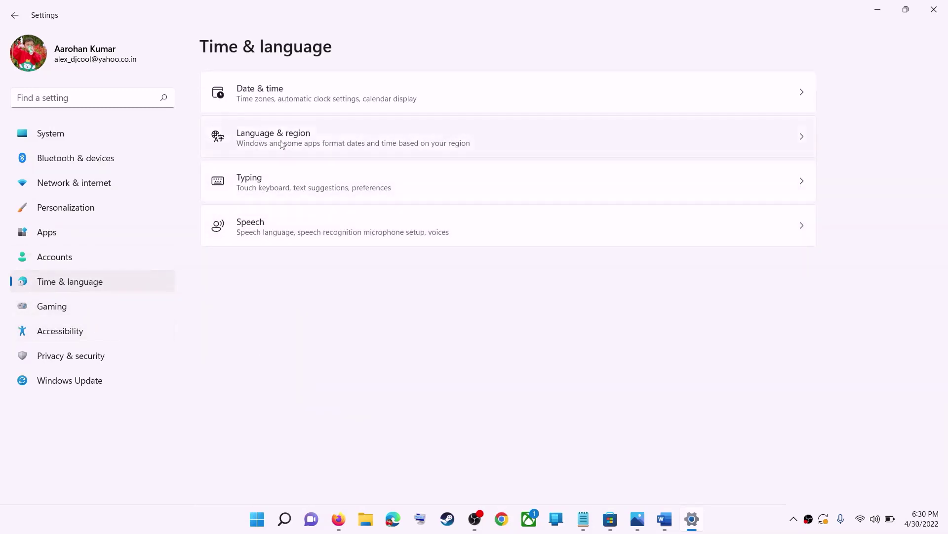
{"action": "left_click", "coordinate": [716, 149]}
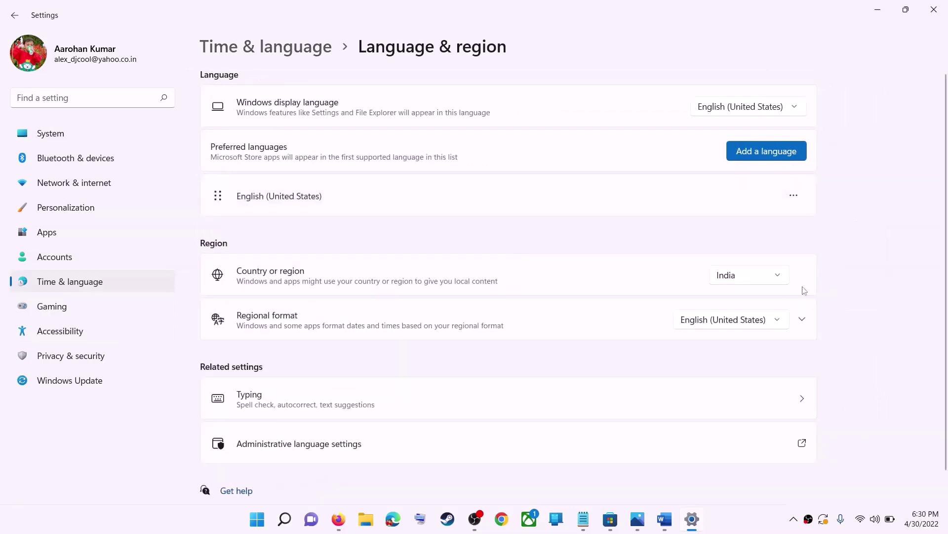
{"action": "left_click", "coordinate": [755, 284]}
{"action": "left_click", "coordinate": [922, 267]}
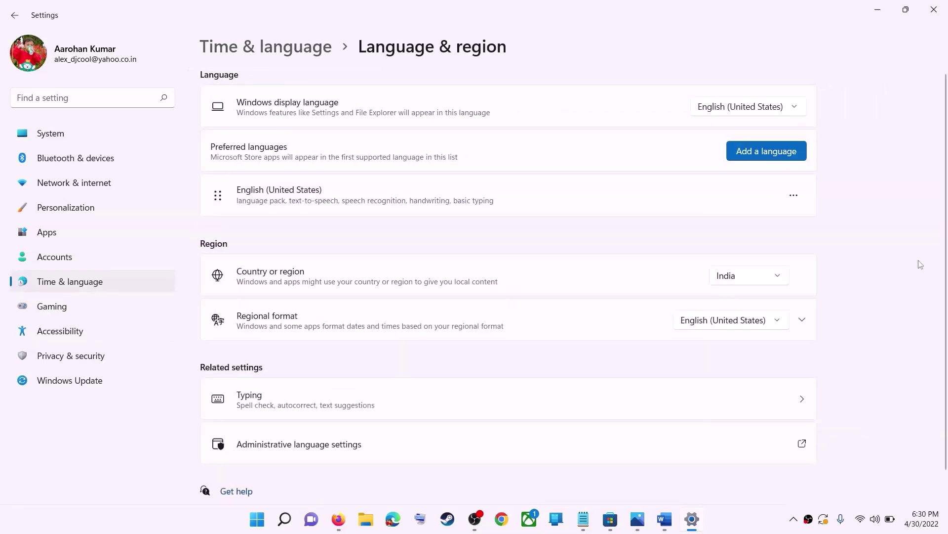
{"action": "left_click", "coordinate": [938, 11]}
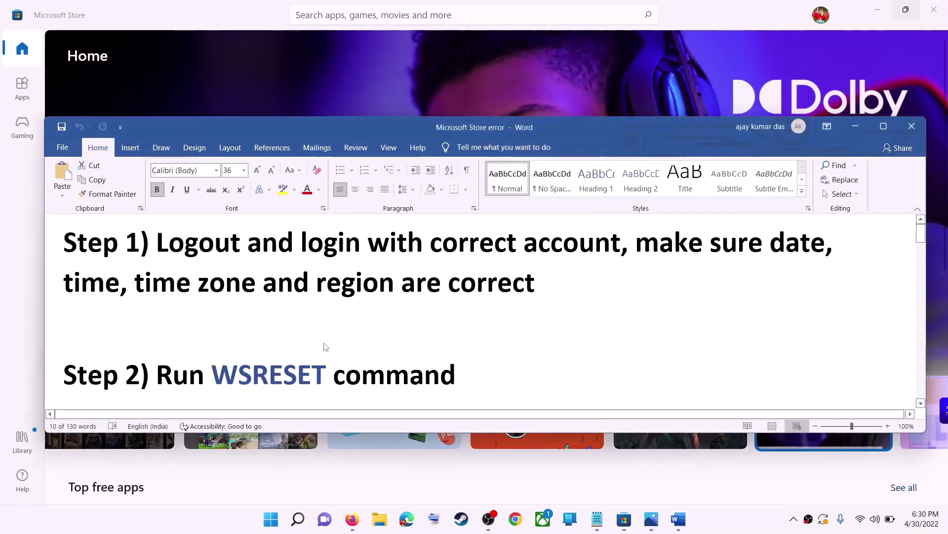
Step: Select WSRESET in the notes and paste it into Windows search
{"action": "scroll", "coordinate": [364, 347], "scroll_direction": "down", "scroll_amount": 1}
{"action": "double_click", "coordinate": [293, 347]}
{"action": "key", "text": "ctrl+c"}
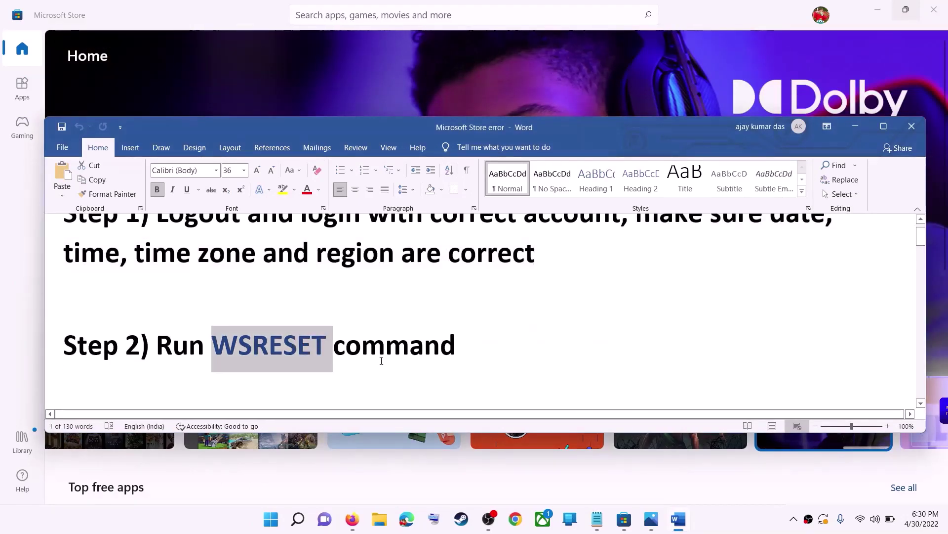
{"action": "left_click", "coordinate": [282, 522]}
{"action": "key", "text": "ctrl+v"}
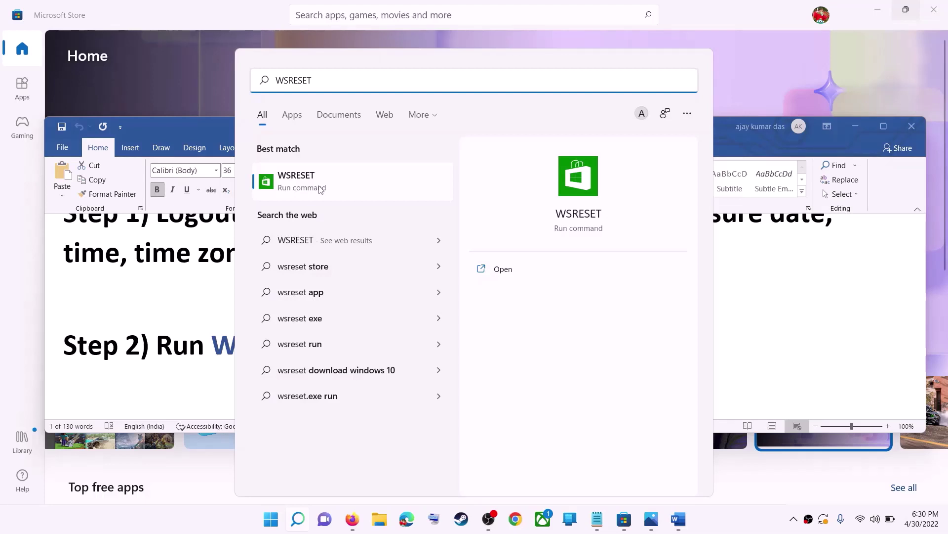
Step: Run WSRESET, move its console aside, and snap the relaunched Store window into a layout
{"action": "left_click", "coordinate": [320, 189]}
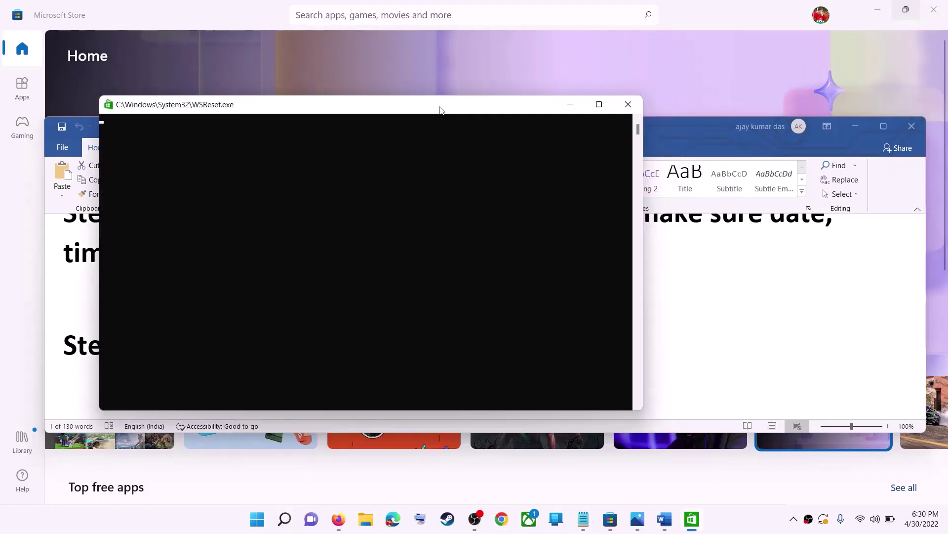
{"action": "left_click_drag", "start_coordinate": [441, 110], "coordinate": [502, 119]}
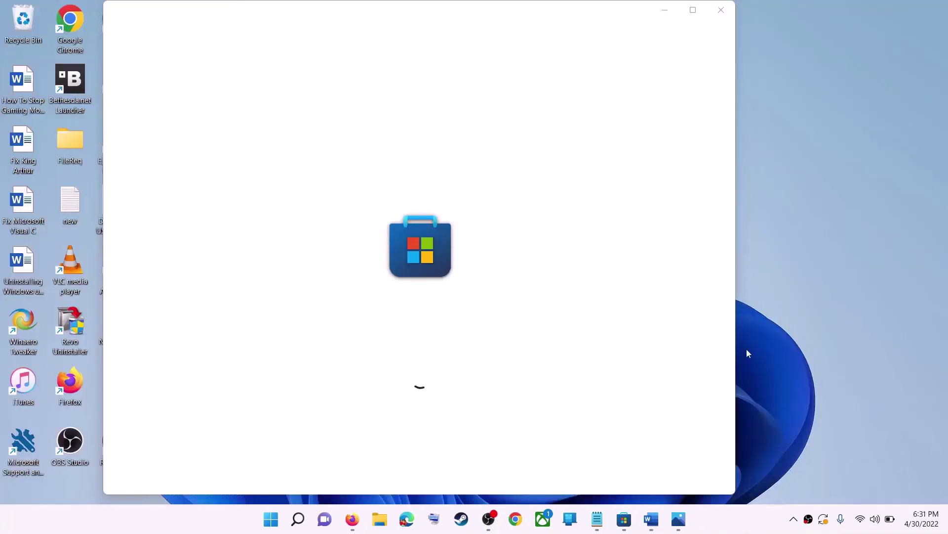
{"action": "mouse_move", "coordinate": [693, 10]}
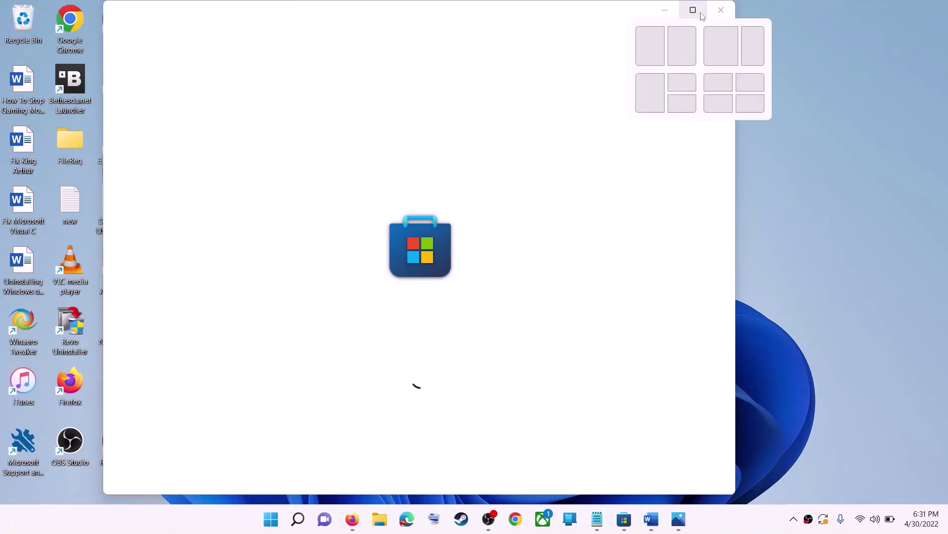
{"action": "left_click", "coordinate": [722, 42]}
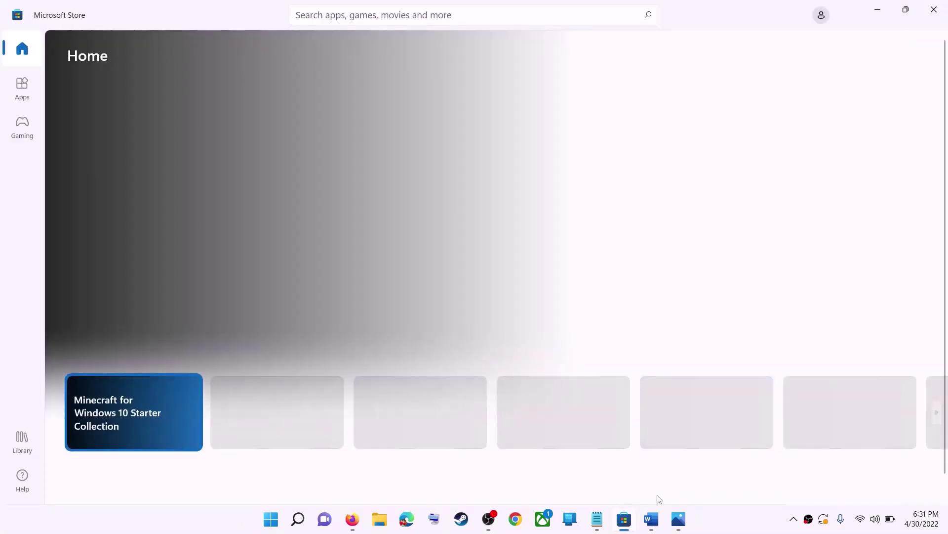
Step: Highlight the Step 3 'reset Microsoft Store' note and search Windows for 'store'
{"action": "left_click", "coordinate": [651, 519]}
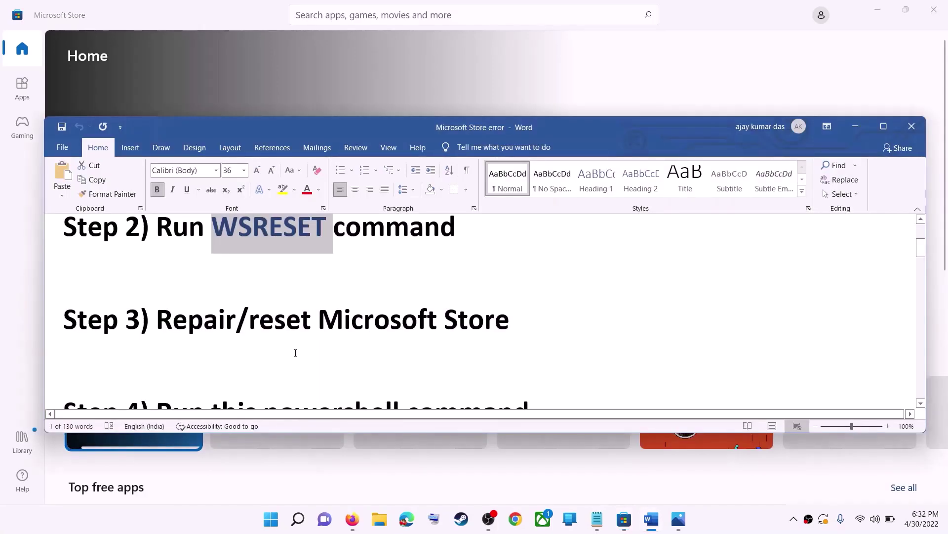
{"action": "left_click_drag", "start_coordinate": [249, 320], "coordinate": [514, 321]}
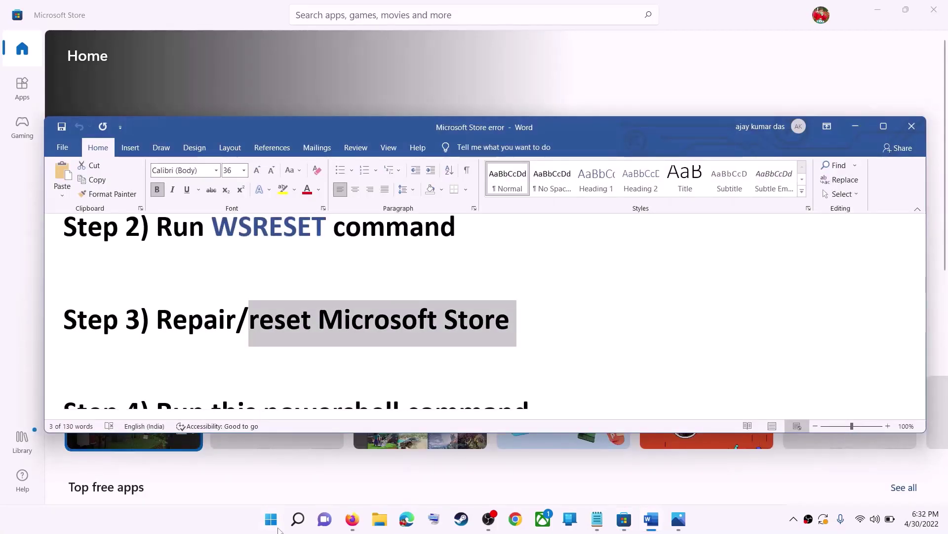
{"action": "left_click", "coordinate": [298, 519]}
{"action": "type", "text": "store"}
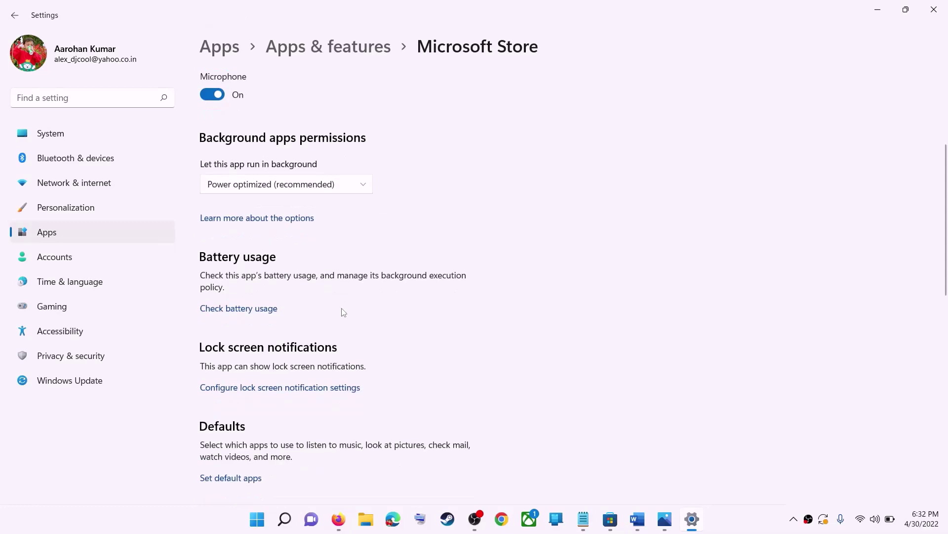
Step: In the Store's app settings, click Repair, then Reset and confirm deleting its app data
{"action": "scroll", "coordinate": [344, 312], "scroll_direction": "down", "scroll_amount": 5}
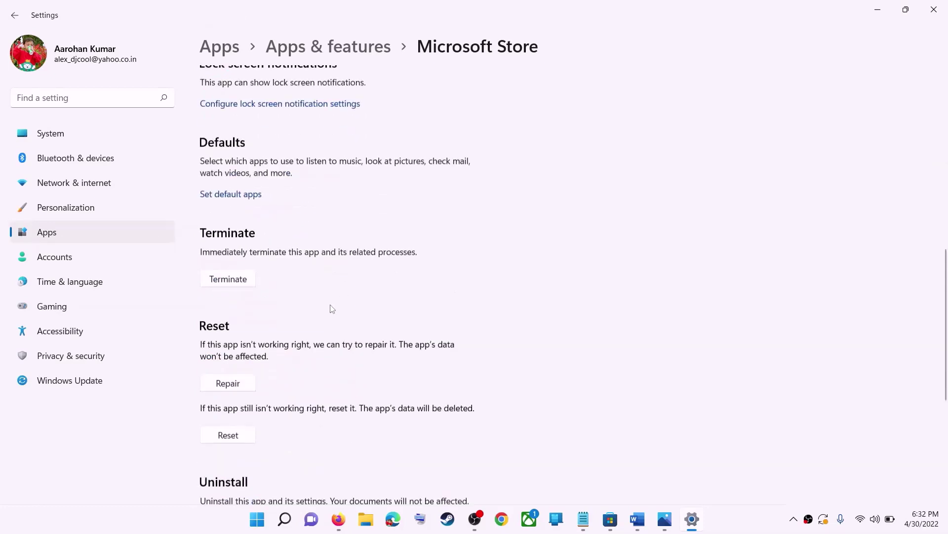
{"action": "scroll", "coordinate": [332, 308], "scroll_direction": "down", "scroll_amount": 3}
{"action": "left_click", "coordinate": [228, 243]}
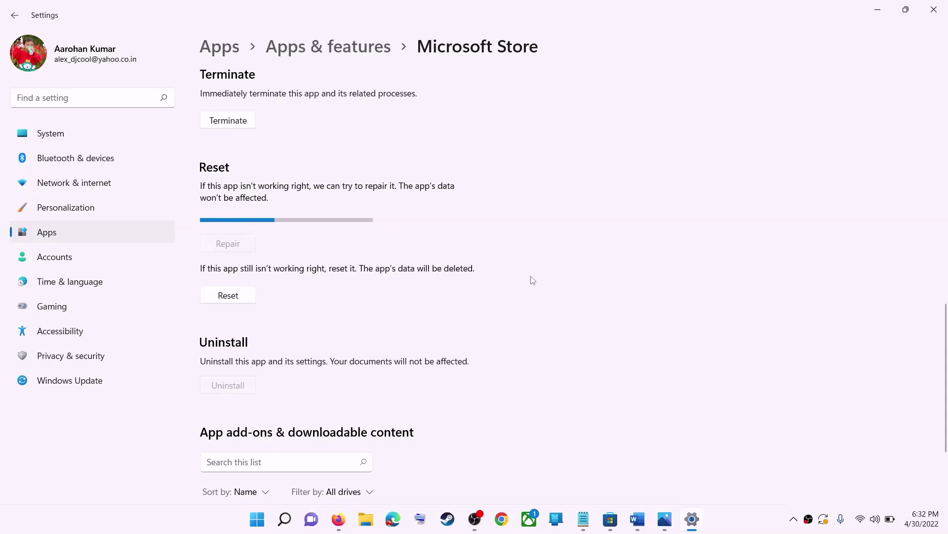
{"action": "left_click", "coordinate": [242, 302]}
{"action": "left_click", "coordinate": [288, 263]}
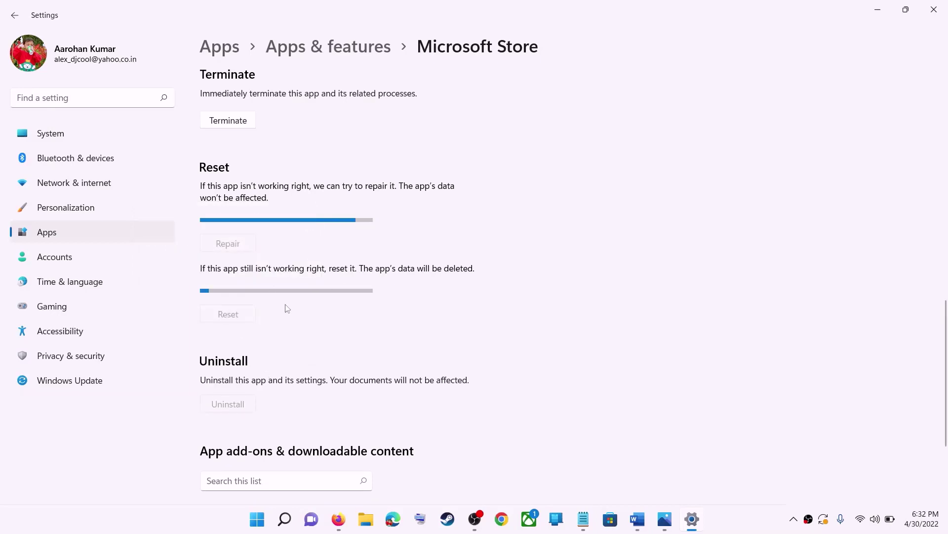
{"action": "left_click", "coordinate": [633, 527]}
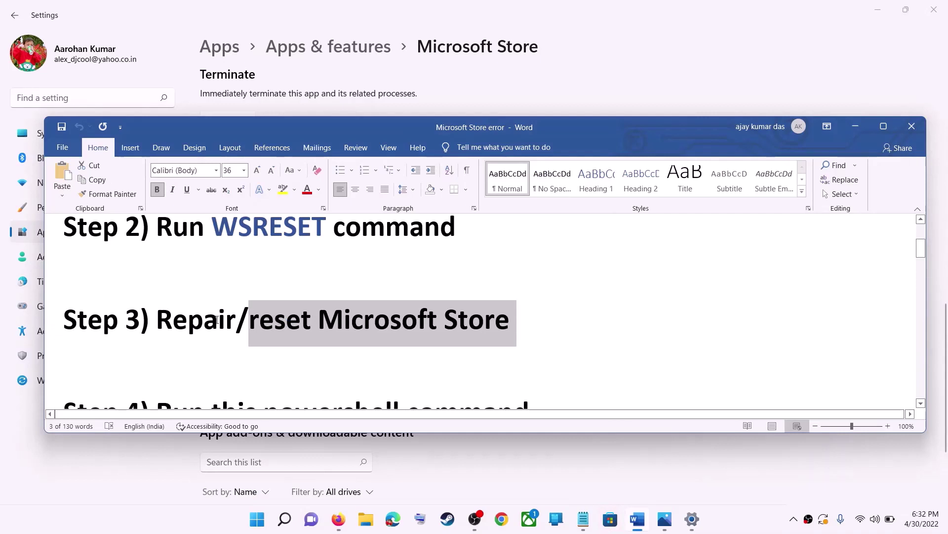
Step: Copy the Step 4 Get-AppxPackage re-registration command from the Word notes
{"action": "scroll", "coordinate": [217, 319], "scroll_direction": "down", "scroll_amount": 5}
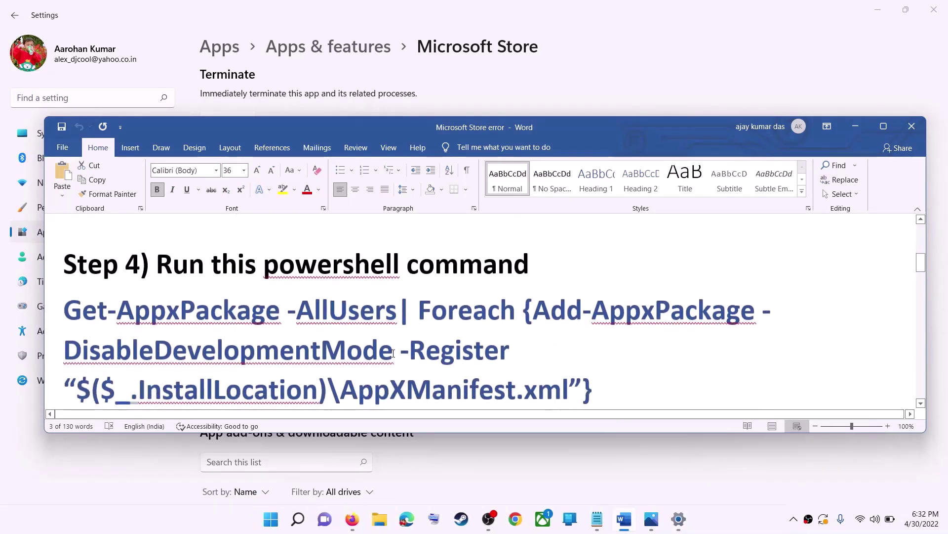
{"action": "left_click_drag", "start_coordinate": [595, 362], "coordinate": [82, 287]}
{"action": "right_click", "coordinate": [188, 300]}
{"action": "left_click", "coordinate": [194, 323]}
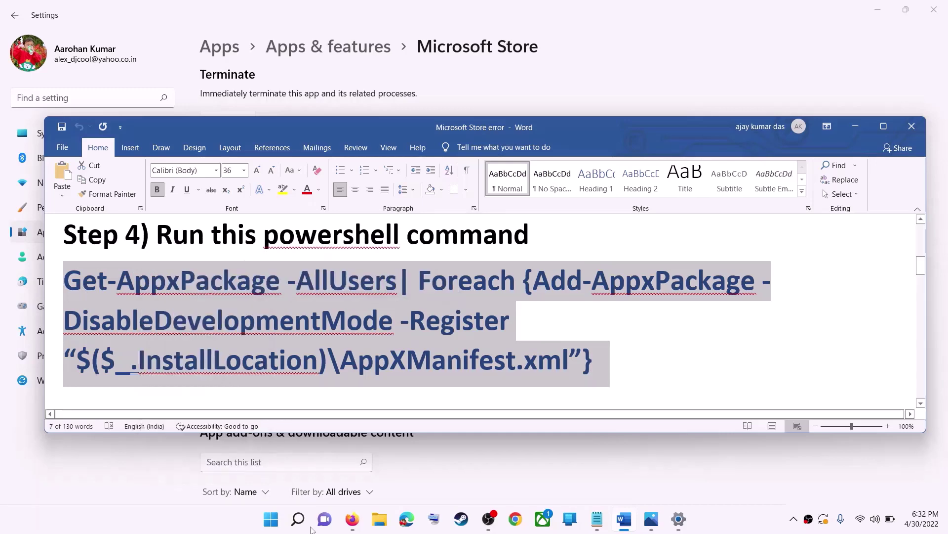
Step: Search 'powershell' and run Windows PowerShell as administrator, approving the prompt
{"action": "left_click", "coordinate": [276, 527]}
{"action": "type", "text": "powershe"}
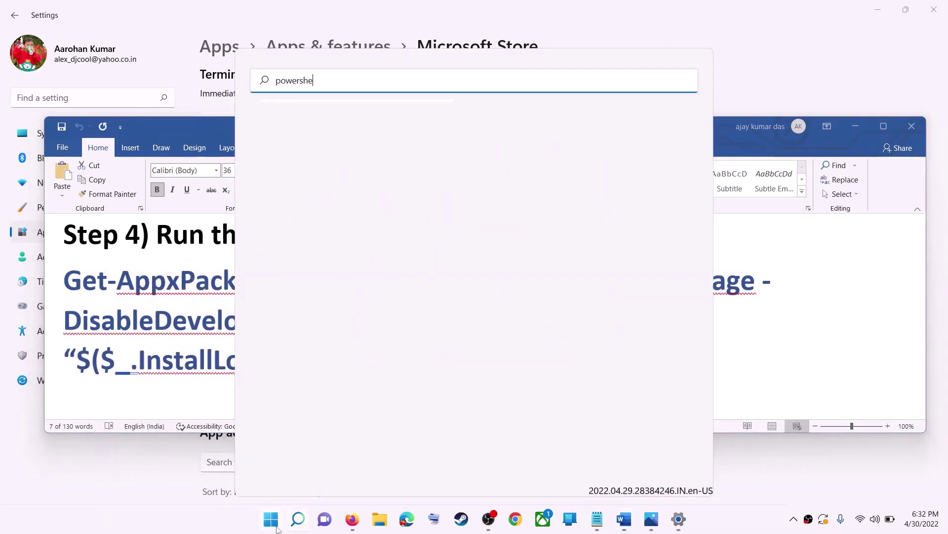
{"action": "type", "text": "ll"}
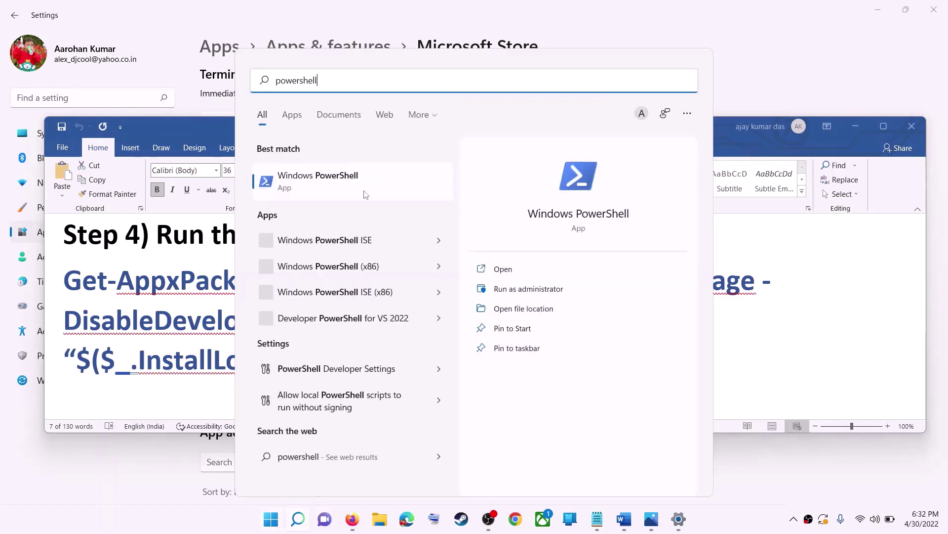
{"action": "right_click", "coordinate": [366, 194]}
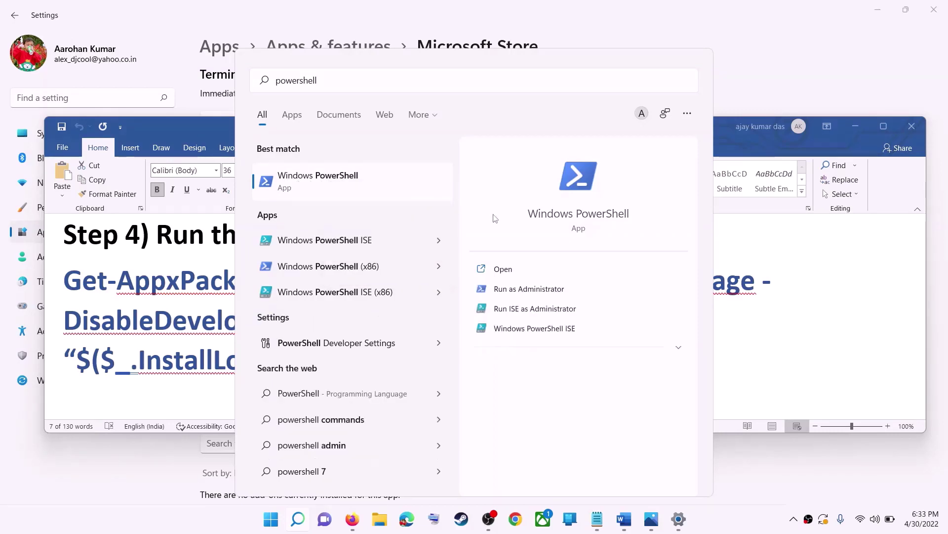
{"action": "right_click", "coordinate": [408, 197]}
{"action": "left_click", "coordinate": [418, 201]}
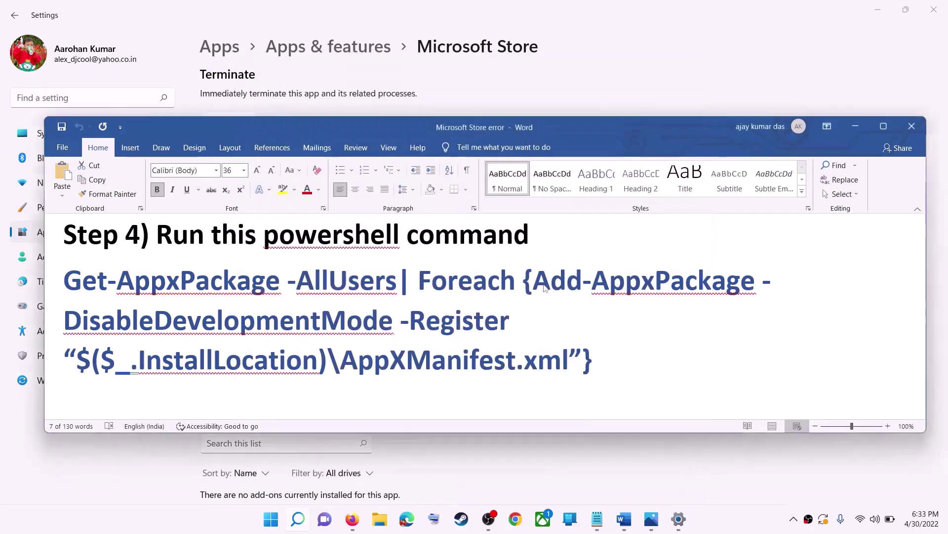
{"action": "left_click", "coordinate": [412, 353]}
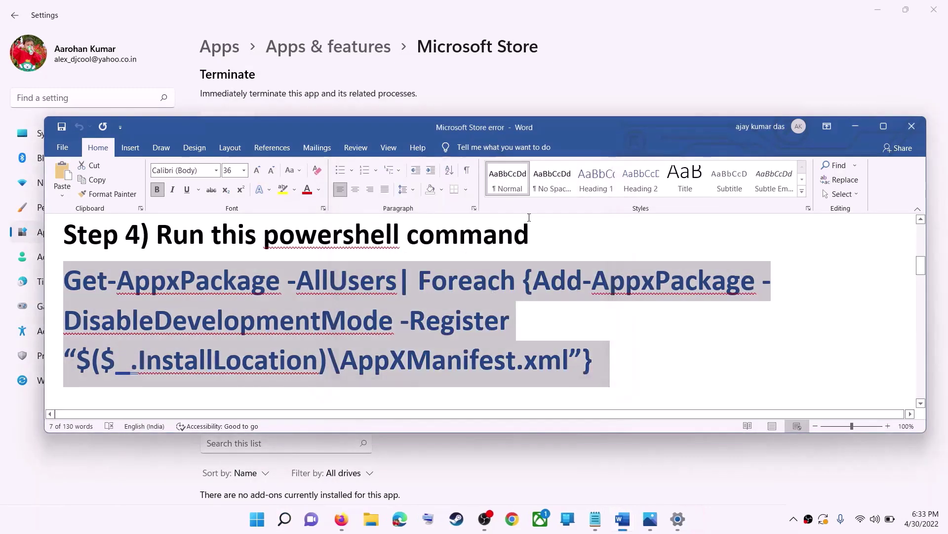
Step: Run the pasted Get-AppxPackage command, close Settings and PowerShell, and select the command paragraph in the notes
{"action": "key", "text": "ctrl+v"}
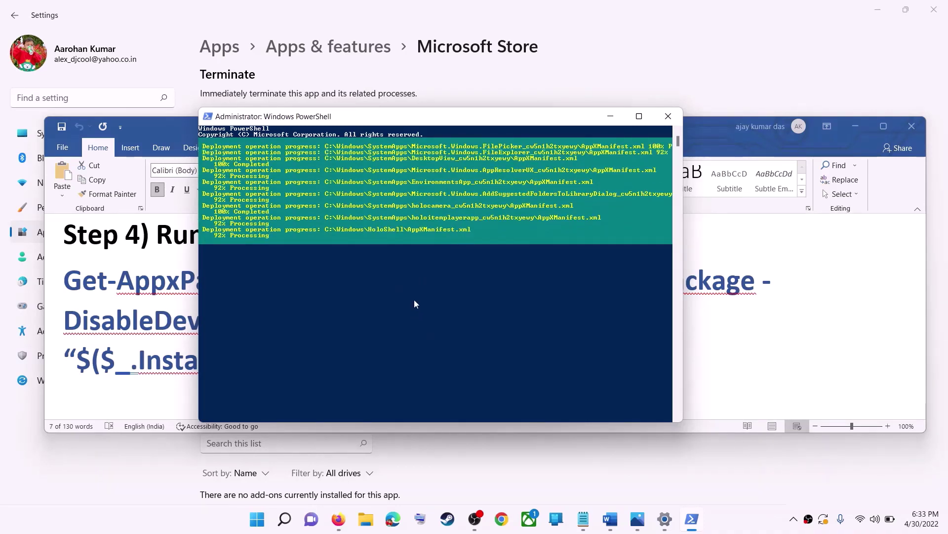
{"action": "left_click", "coordinate": [740, 521]}
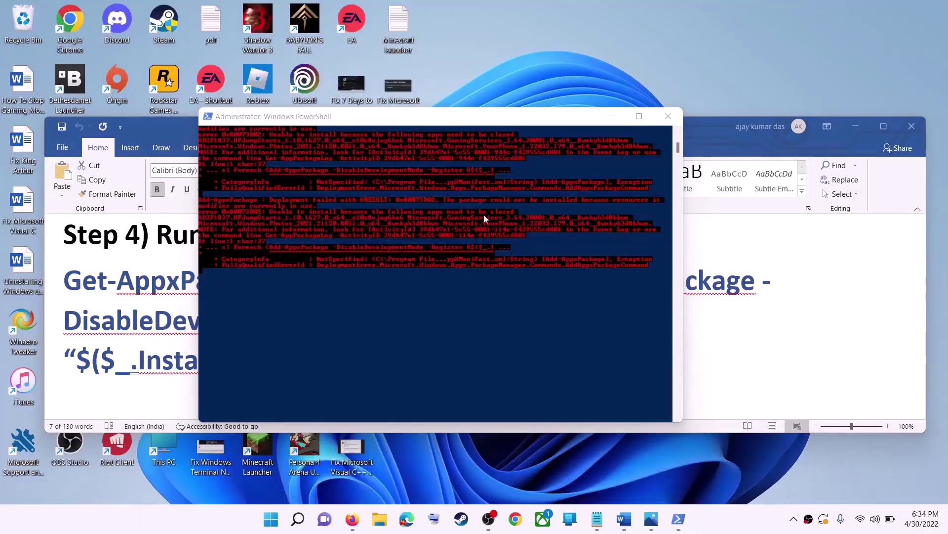
{"action": "left_click", "coordinate": [668, 117]}
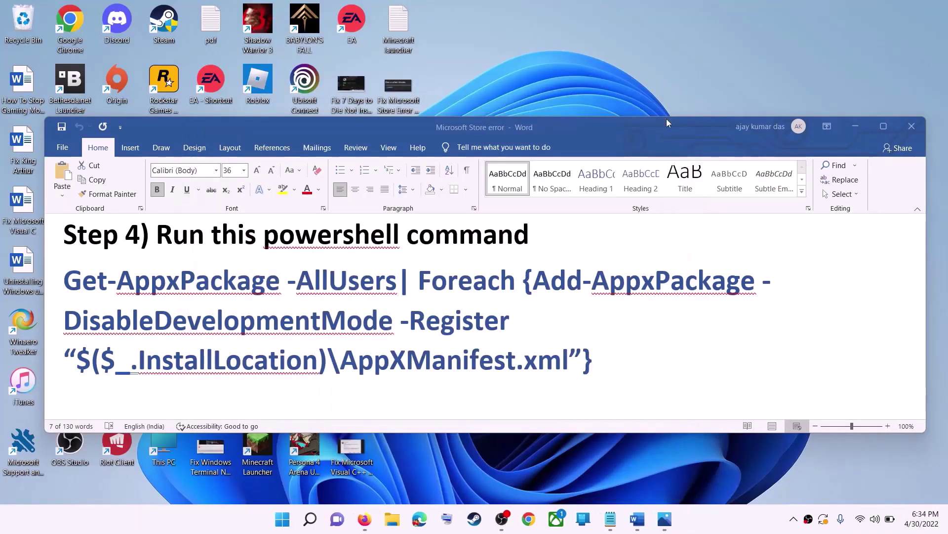
{"action": "triple_click", "coordinate": [364, 319]}
{"action": "scroll", "coordinate": [390, 321], "scroll_direction": "down", "scroll_amount": 3}
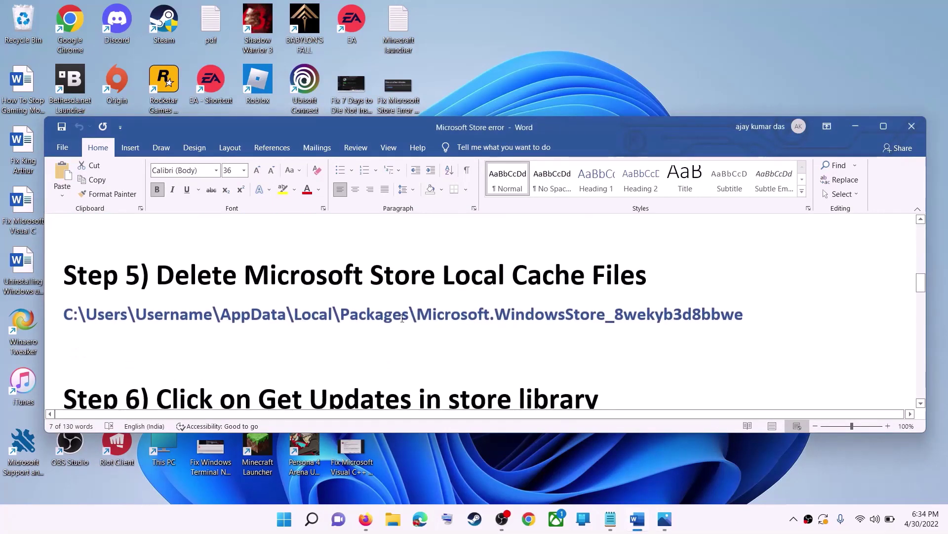
Step: Open File Explorer and navigate through This PC > Windows (C:) into the Users folder
{"action": "scroll", "coordinate": [385, 308], "scroll_direction": "up", "scroll_amount": 1}
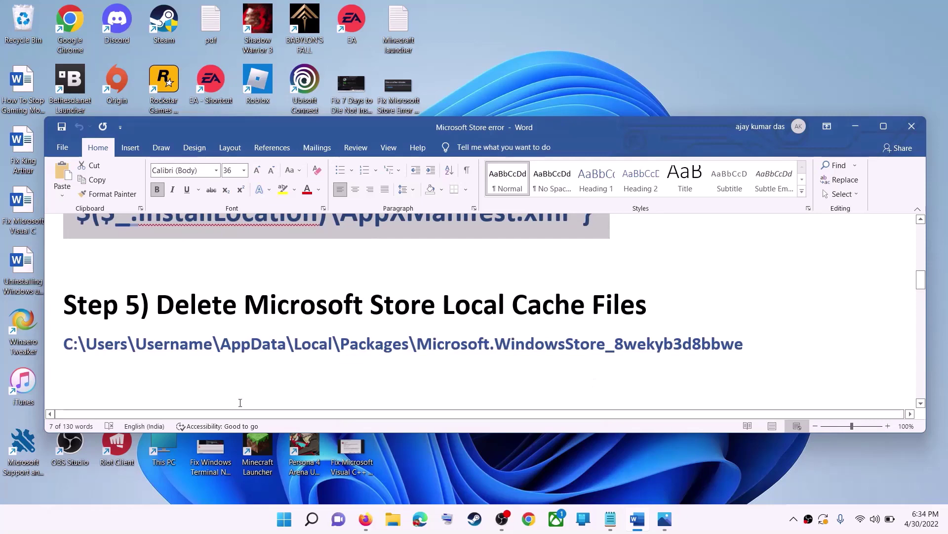
{"action": "left_click", "coordinate": [393, 519]}
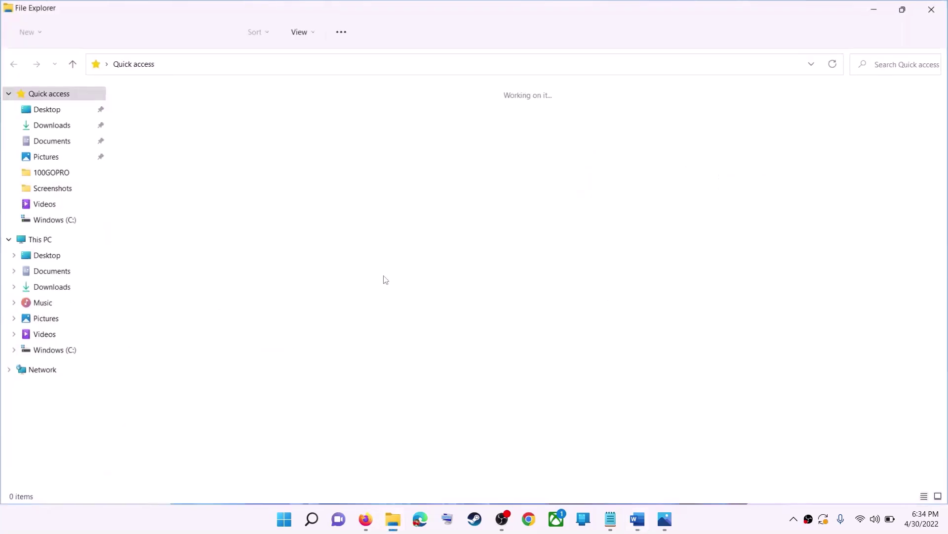
{"action": "left_click", "coordinate": [54, 220]}
{"action": "left_click", "coordinate": [29, 239]}
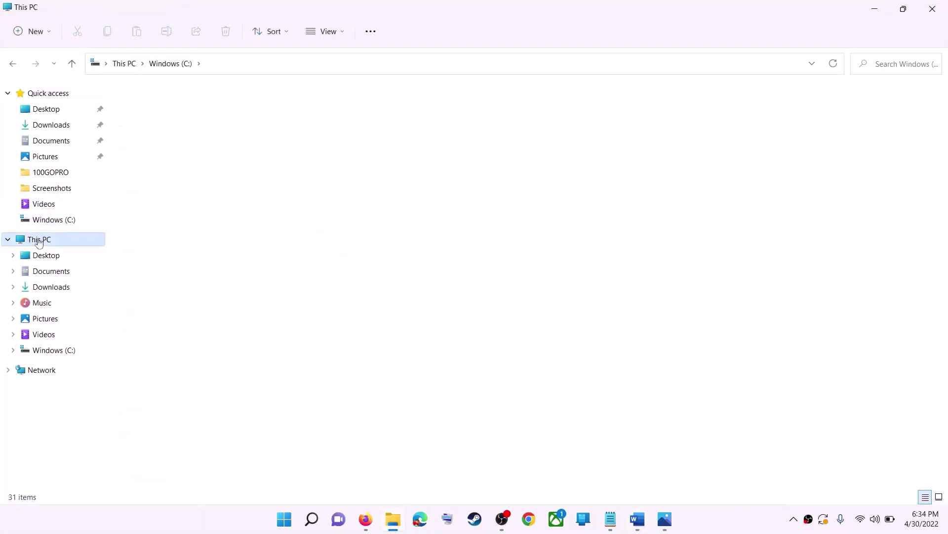
{"action": "left_click", "coordinate": [161, 200]}
{"action": "double_click", "coordinate": [198, 212]}
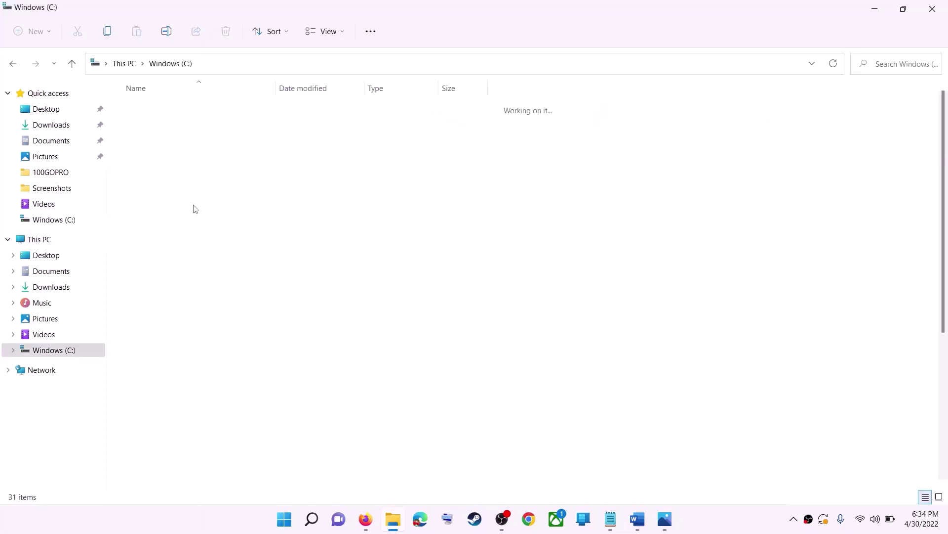
{"action": "scroll", "coordinate": [228, 392], "scroll_direction": "down", "scroll_amount": 4}
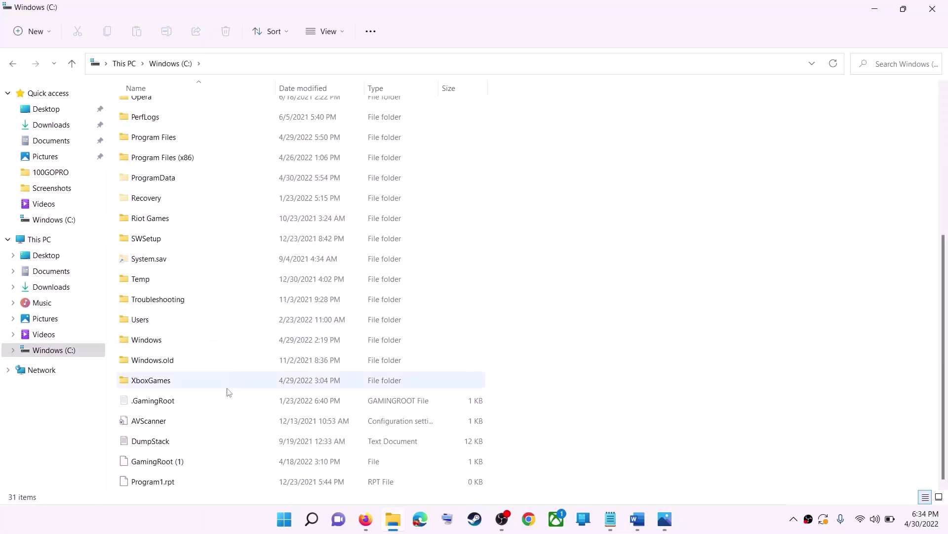
{"action": "left_click", "coordinate": [146, 324]}
{"action": "double_click", "coordinate": [166, 322]}
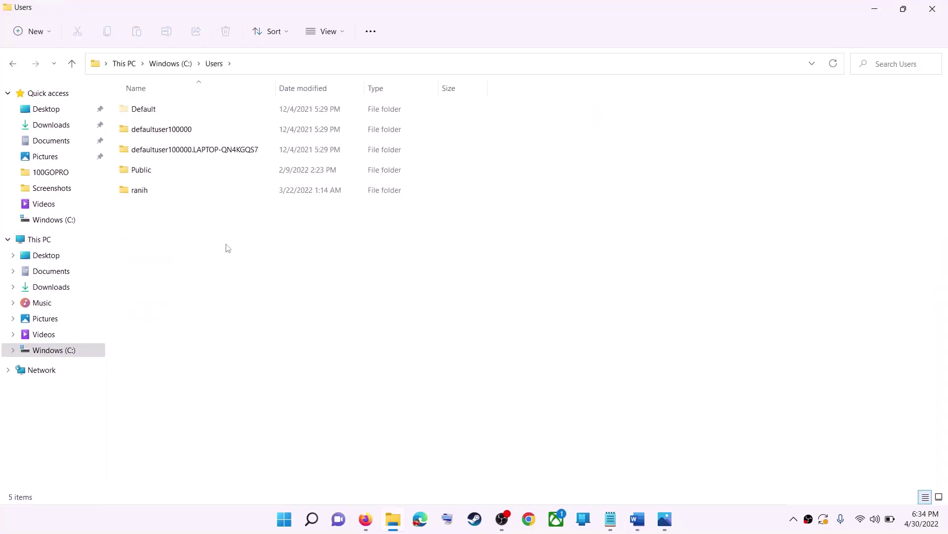
Step: Open the user's profile folder and confirm hidden items are shown so AppData appears
{"action": "left_click", "coordinate": [151, 194]}
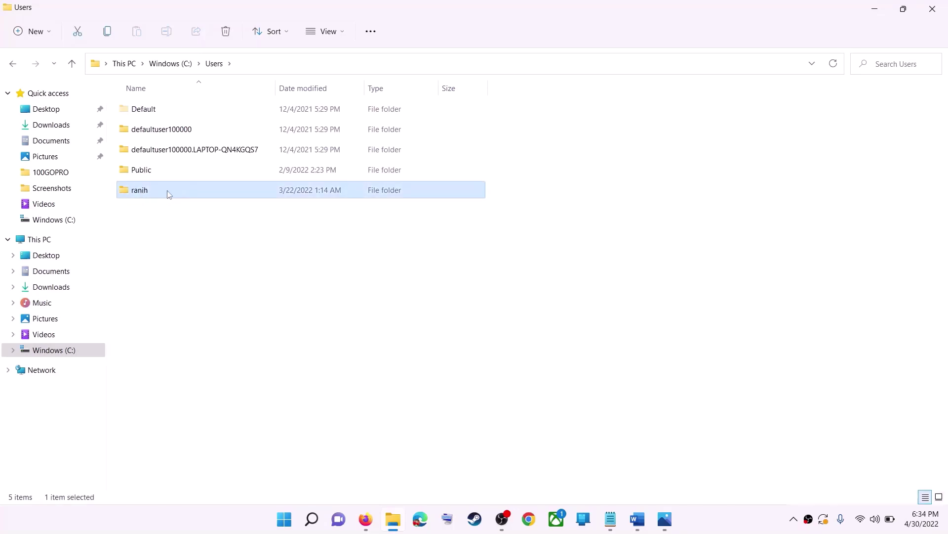
{"action": "double_click", "coordinate": [168, 192]}
{"action": "left_click", "coordinate": [132, 236]}
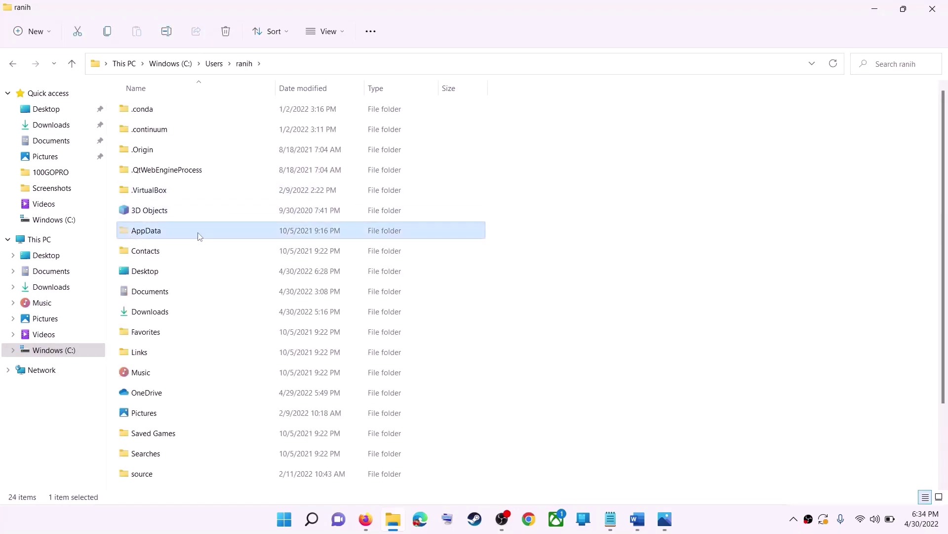
{"action": "left_click", "coordinate": [343, 35]}
{"action": "mouse_move", "coordinate": [322, 246]}
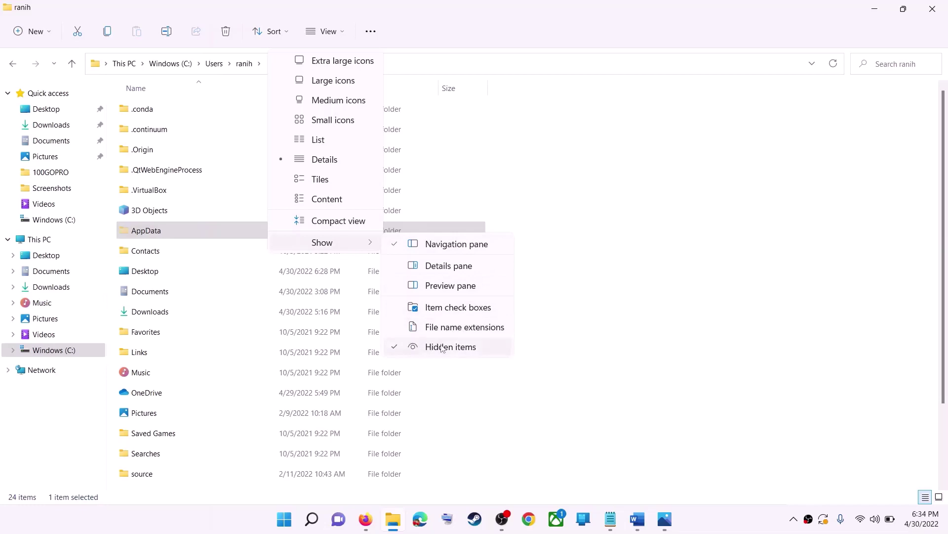
{"action": "left_click", "coordinate": [152, 235]}
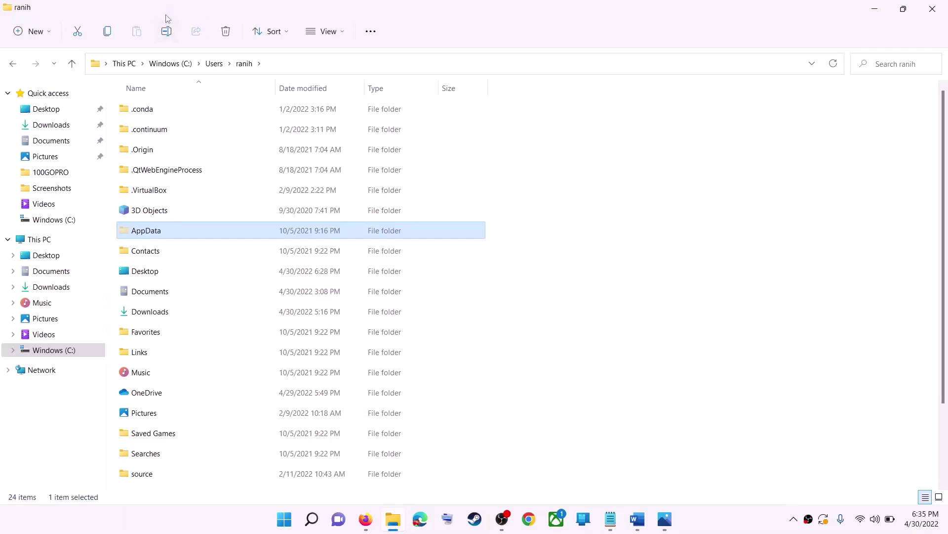
Step: Navigate into AppData\Local\Packages, checking the Word notes along the way
{"action": "double_click", "coordinate": [177, 232]}
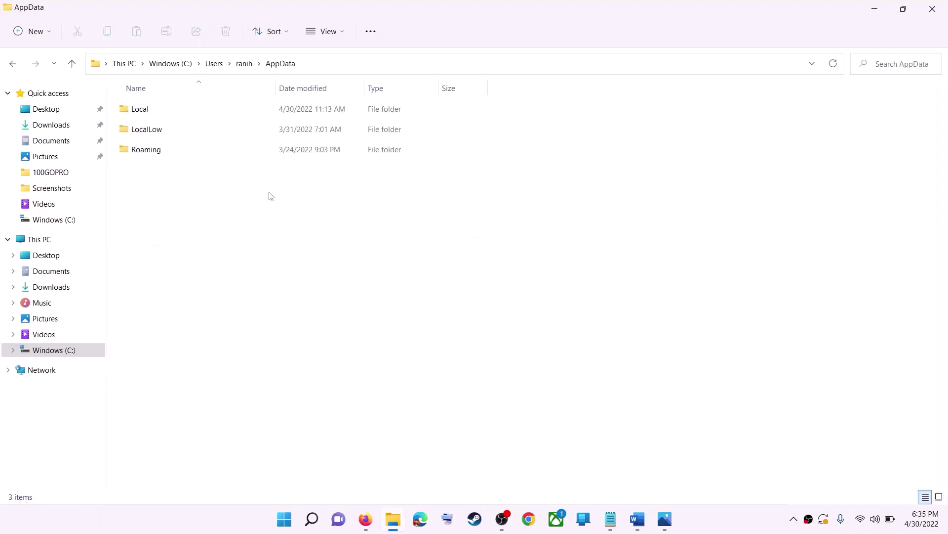
{"action": "left_click", "coordinate": [177, 116]}
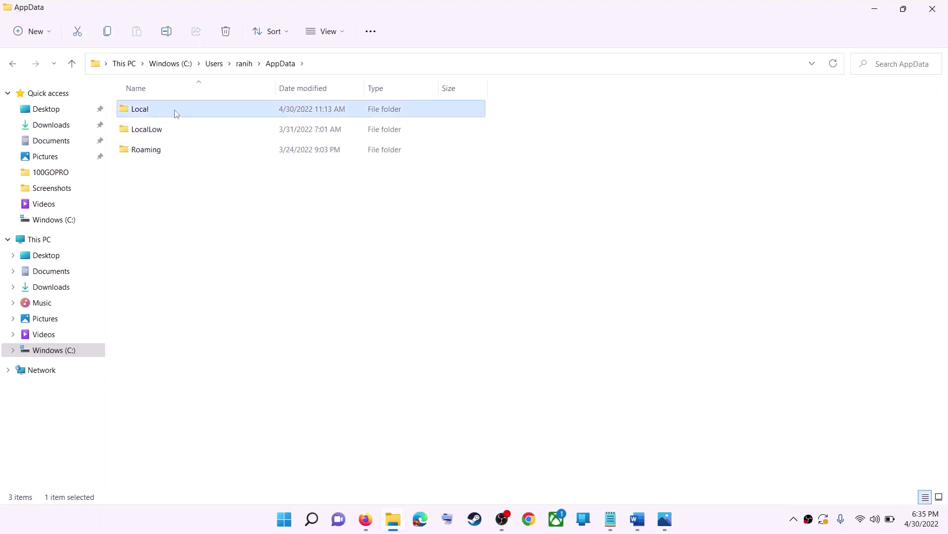
{"action": "double_click", "coordinate": [177, 114]}
{"action": "left_click", "coordinate": [148, 192]}
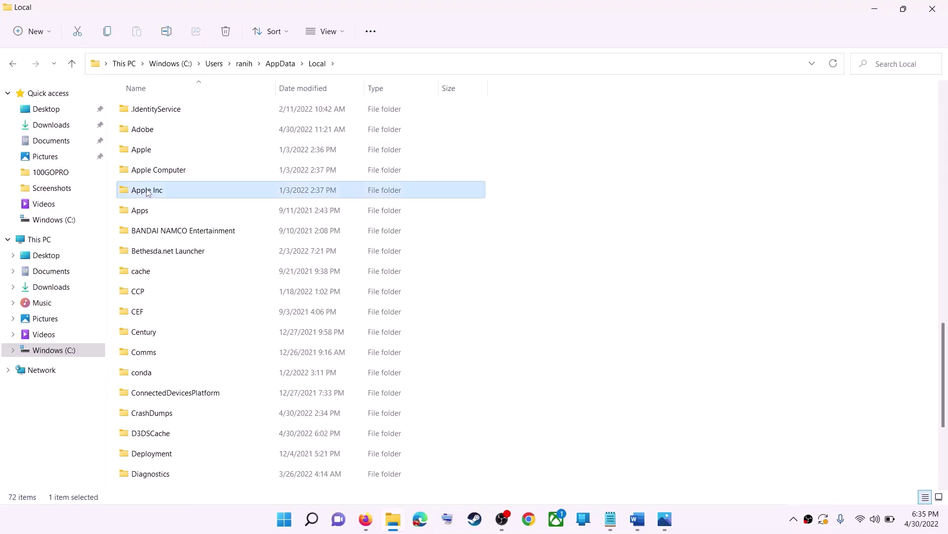
{"action": "key", "text": "p"}
{"action": "double_click", "coordinate": [222, 113]}
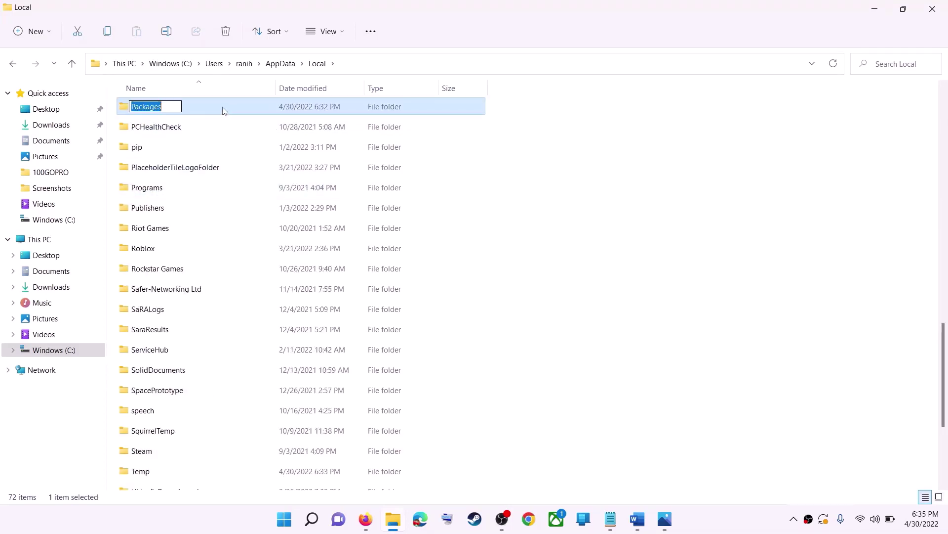
{"action": "scroll", "coordinate": [273, 312], "scroll_direction": "down", "scroll_amount": 6}
{"action": "scroll", "coordinate": [273, 311], "scroll_direction": "down", "scroll_amount": 10}
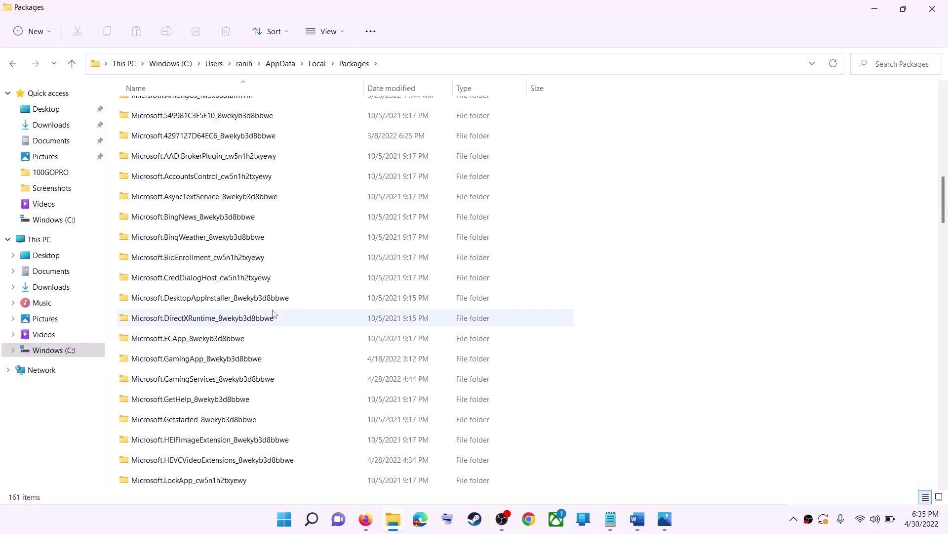
{"action": "key", "text": "alt+Tab"}
{"action": "key", "text": "alt+Tab"}
{"action": "scroll", "coordinate": [256, 338], "scroll_direction": "down", "scroll_amount": 15}
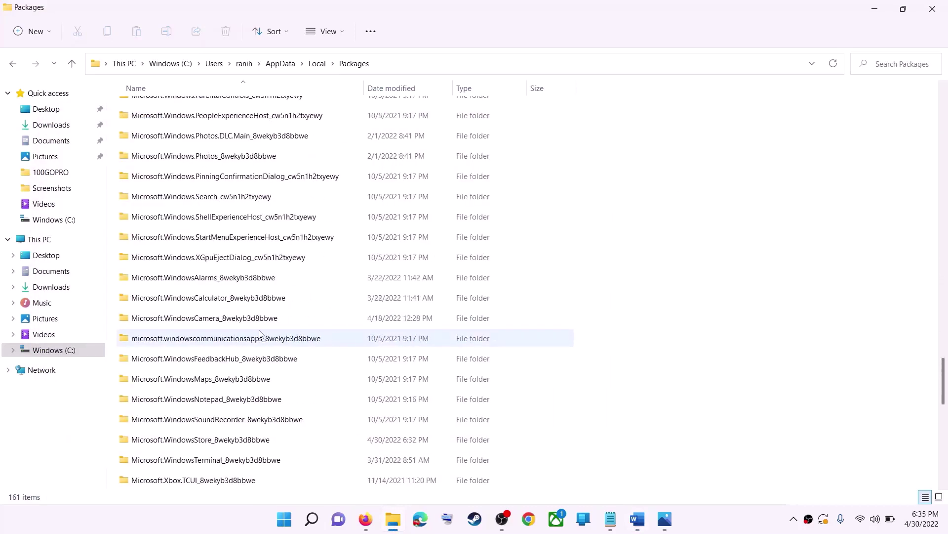
{"action": "scroll", "coordinate": [259, 333], "scroll_direction": "down", "scroll_amount": 3}
Step: Open Microsoft.WindowsStore_8wekyb3d8bbwe and delete its LocalCache folder
{"action": "left_click", "coordinate": [206, 263]}
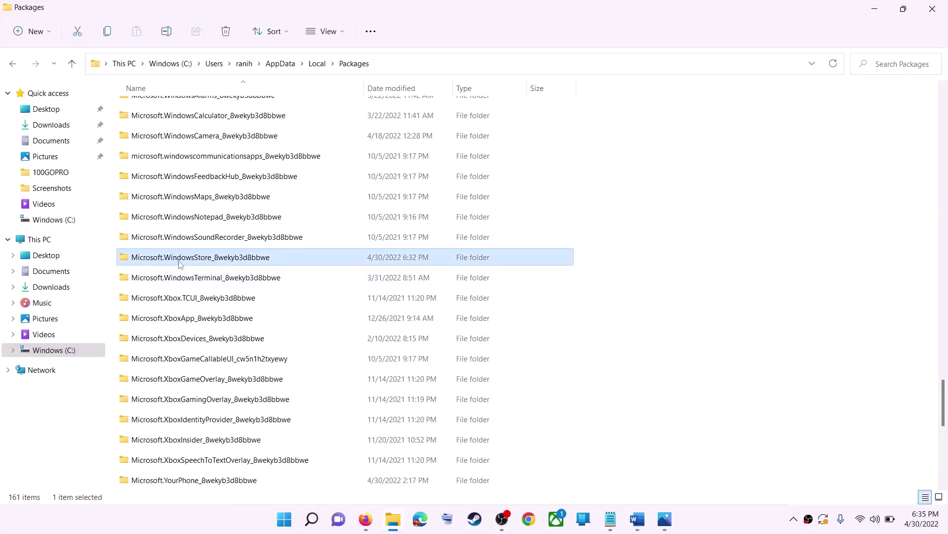
{"action": "left_click", "coordinate": [267, 258]}
{"action": "left_click", "coordinate": [281, 258]}
{"action": "left_click", "coordinate": [303, 257]}
{"action": "double_click", "coordinate": [296, 256]}
{"action": "left_click", "coordinate": [168, 153]}
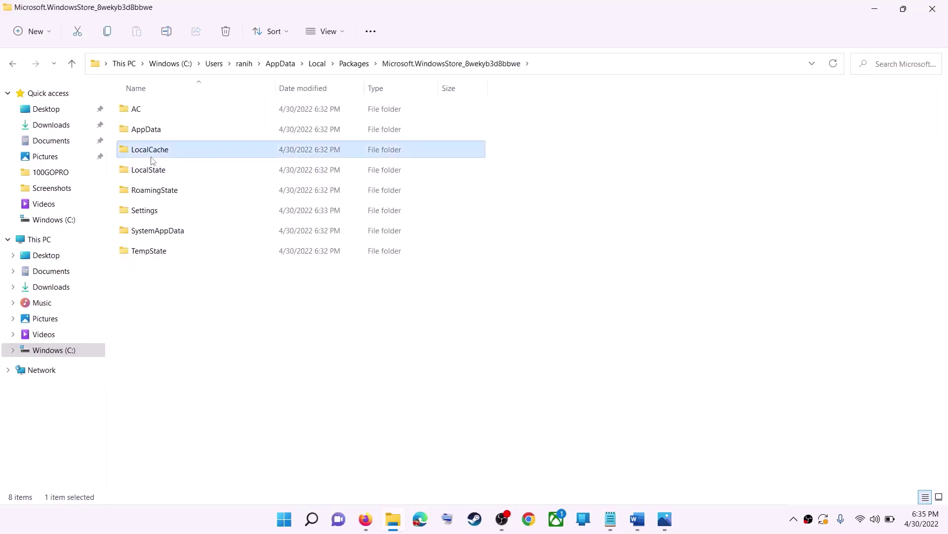
{"action": "right_click", "coordinate": [165, 157]}
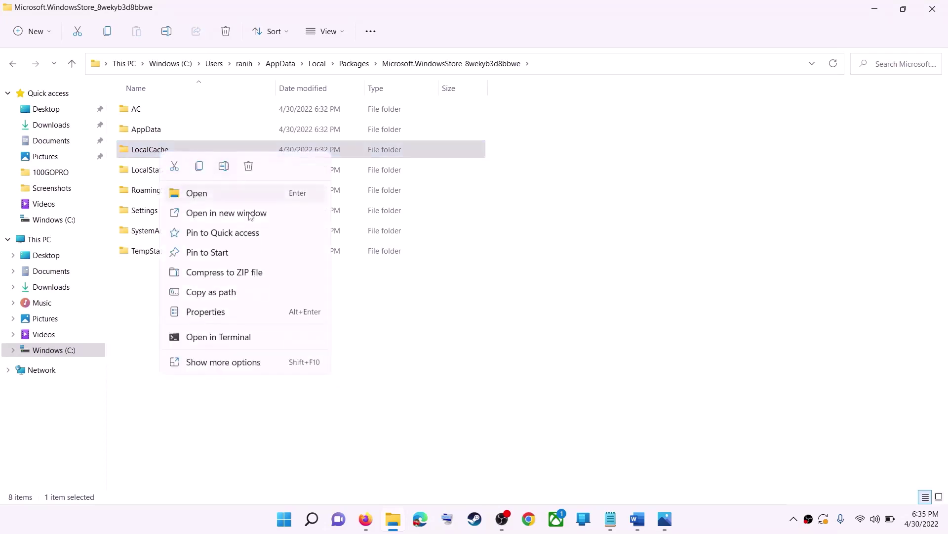
{"action": "left_click", "coordinate": [248, 166]}
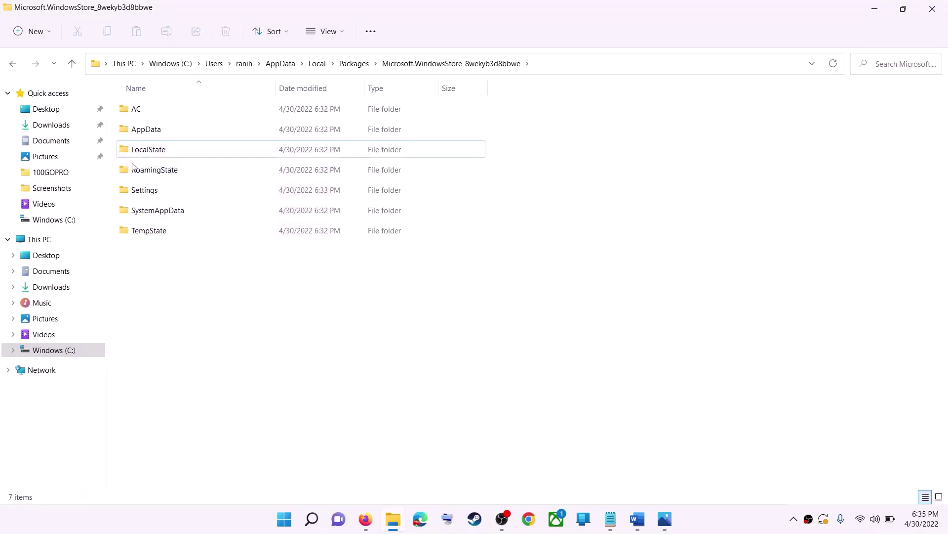
Step: Check the Start menu power options without changes, then close File Explorer
{"action": "left_click", "coordinate": [288, 524]}
{"action": "left_click", "coordinate": [627, 476]}
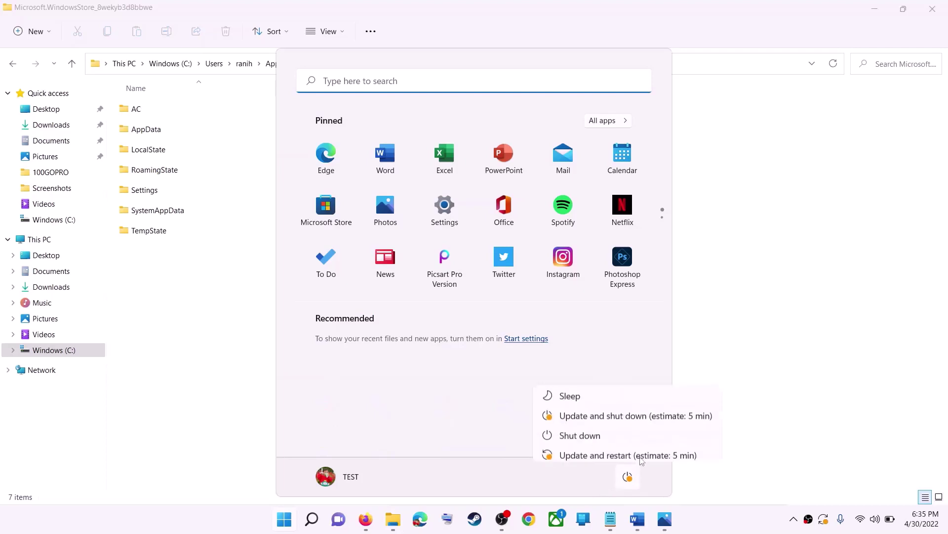
{"action": "left_click", "coordinate": [798, 261]}
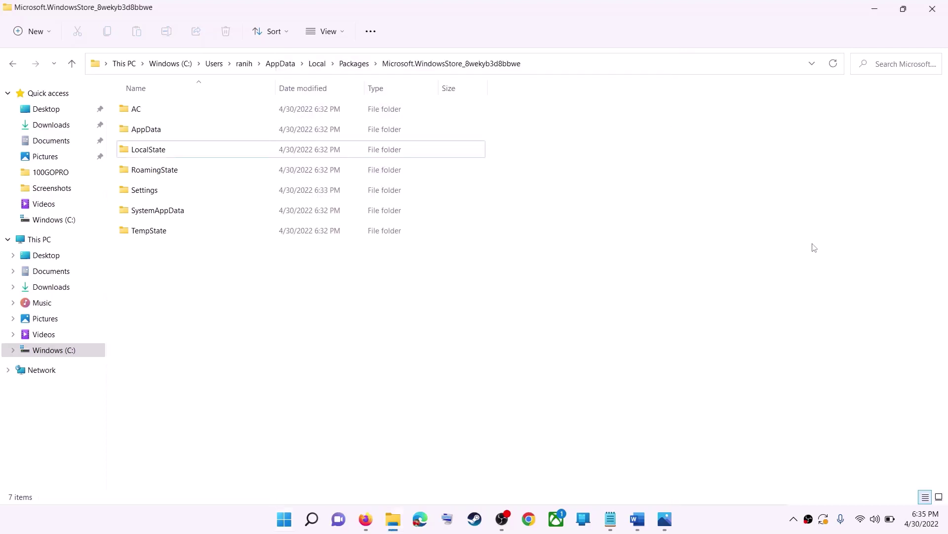
{"action": "left_click", "coordinate": [932, 8]}
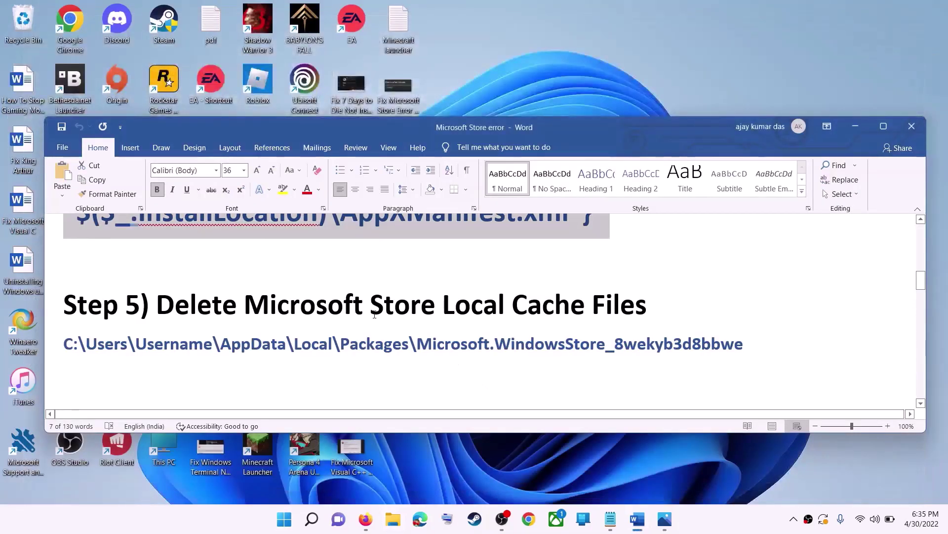
Step: Clear the path-line highlight and select the next line in the Word notes
{"action": "left_click", "coordinate": [243, 328]}
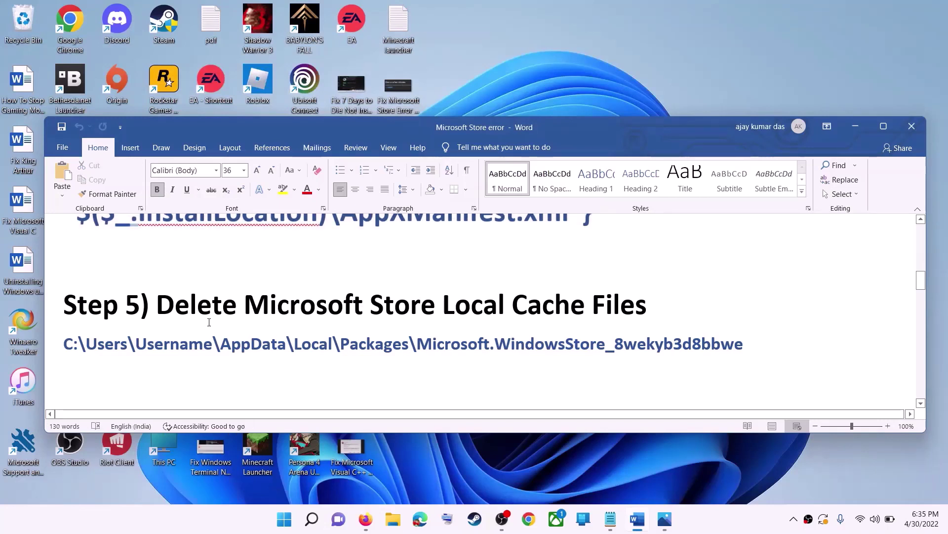
{"action": "scroll", "coordinate": [209, 323], "scroll_direction": "down", "scroll_amount": 3}
{"action": "scroll", "coordinate": [225, 312], "scroll_direction": "up", "scroll_amount": 1}
{"action": "left_click_drag", "start_coordinate": [258, 341], "coordinate": [618, 341]}
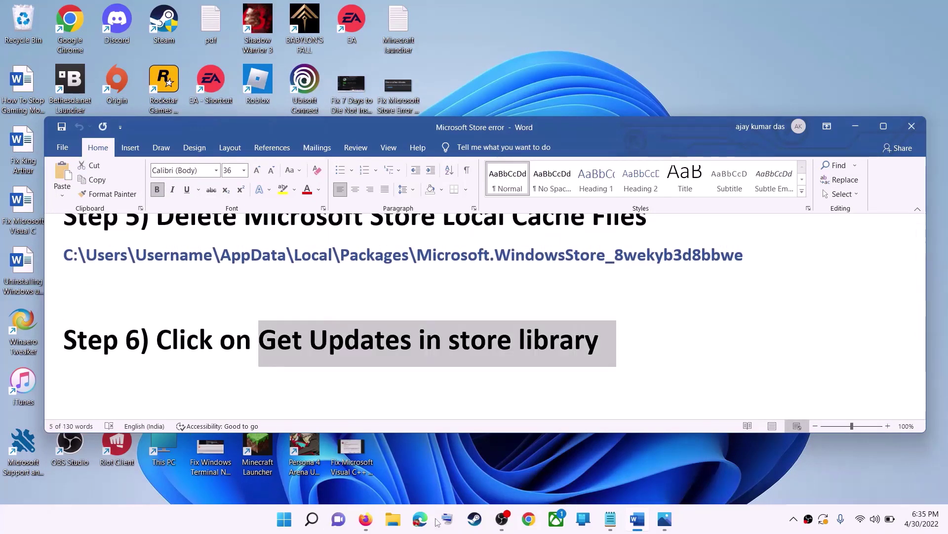
Step: Launch Microsoft Store from a 'store' search and maximize its window
{"action": "left_click", "coordinate": [287, 522]}
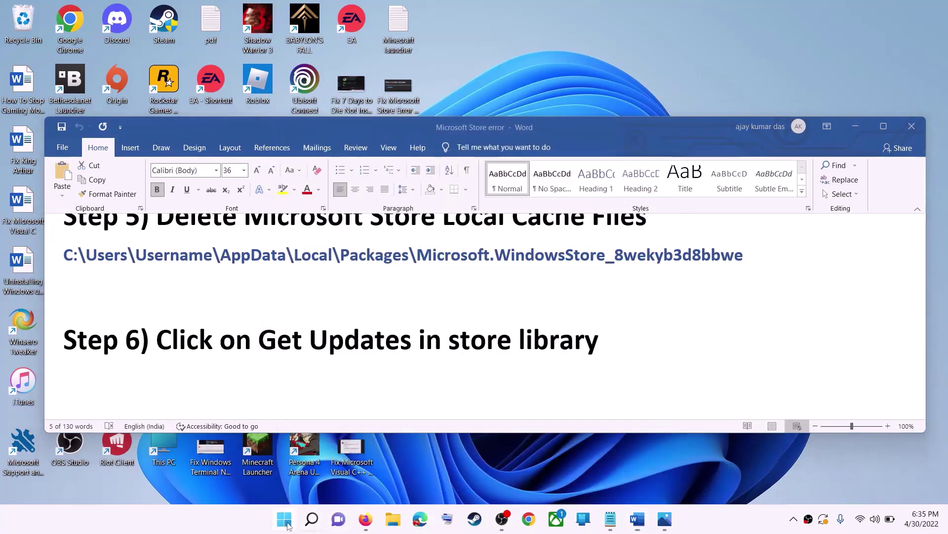
{"action": "type", "text": "store"}
{"action": "key", "text": "Return"}
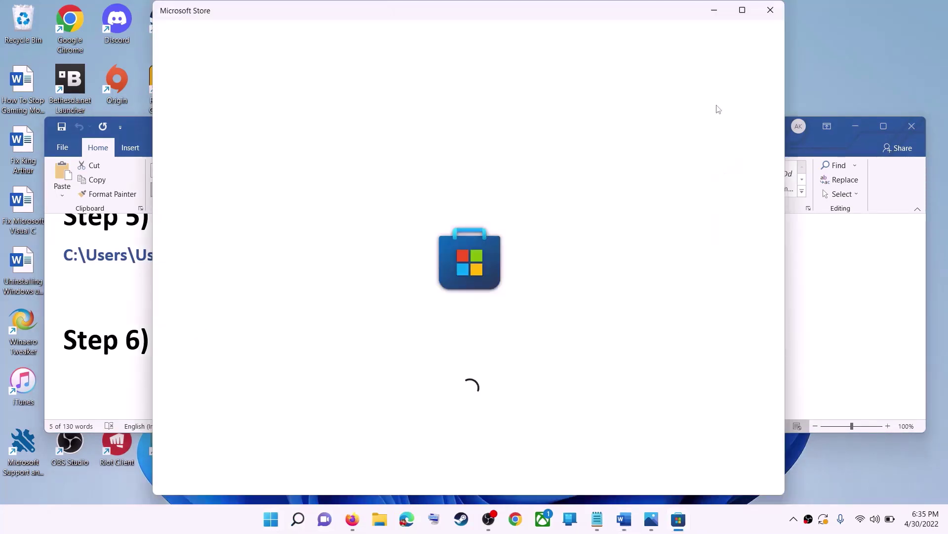
{"action": "left_click", "coordinate": [742, 13]}
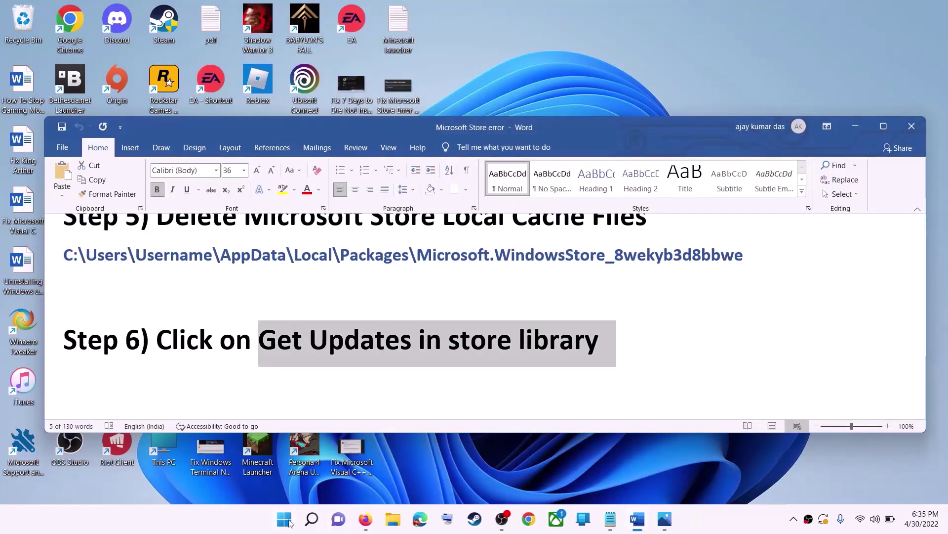
Step: Relaunch the Store, view the three Library updates (Roblox, two Minecraft apps), then minimize it
{"action": "left_click", "coordinate": [285, 519]}
{"action": "type", "text": "store"}
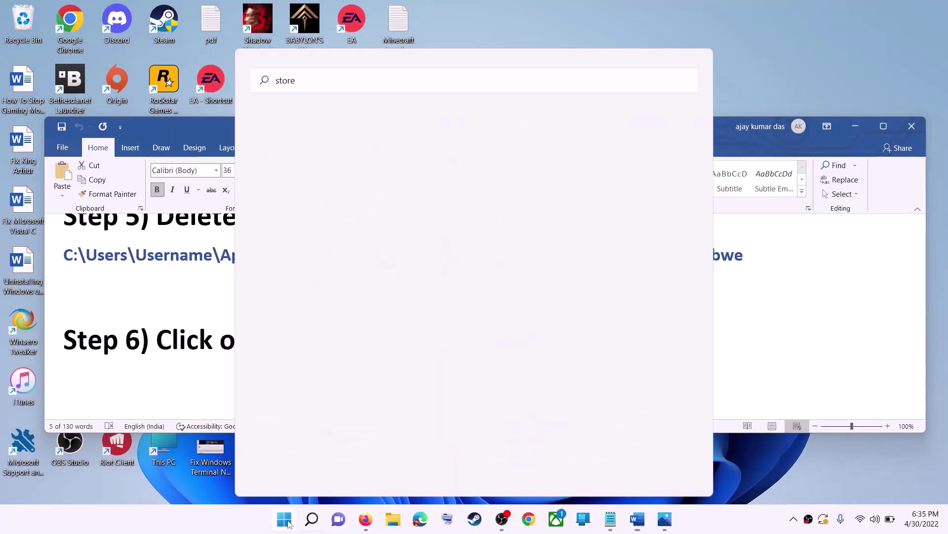
{"action": "key", "text": "Return"}
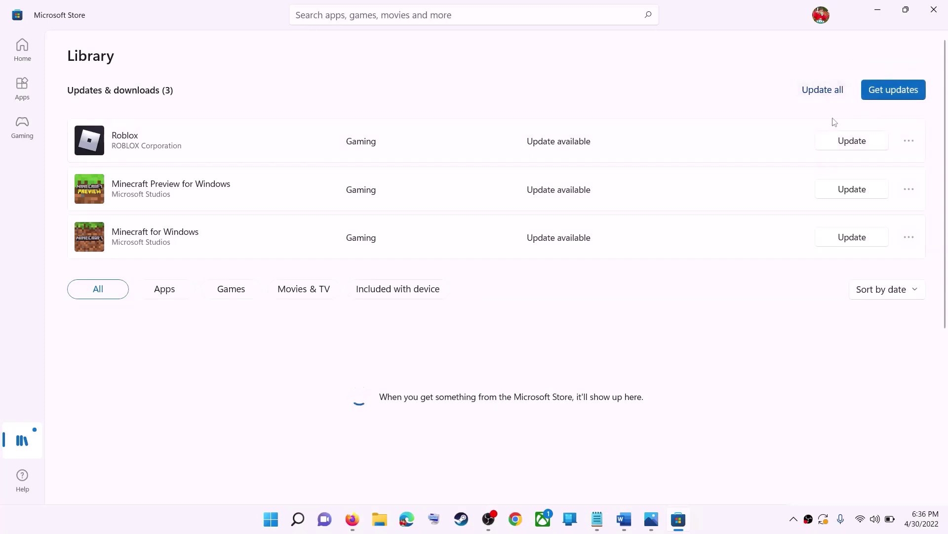
{"action": "left_click", "coordinate": [879, 15]}
Step: Highlight the 'Start all these services' step and launch the Services app
{"action": "left_click_drag", "start_coordinate": [550, 343], "coordinate": [600, 343]}
{"action": "scroll", "coordinate": [445, 321], "scroll_direction": "down", "scroll_amount": 3}
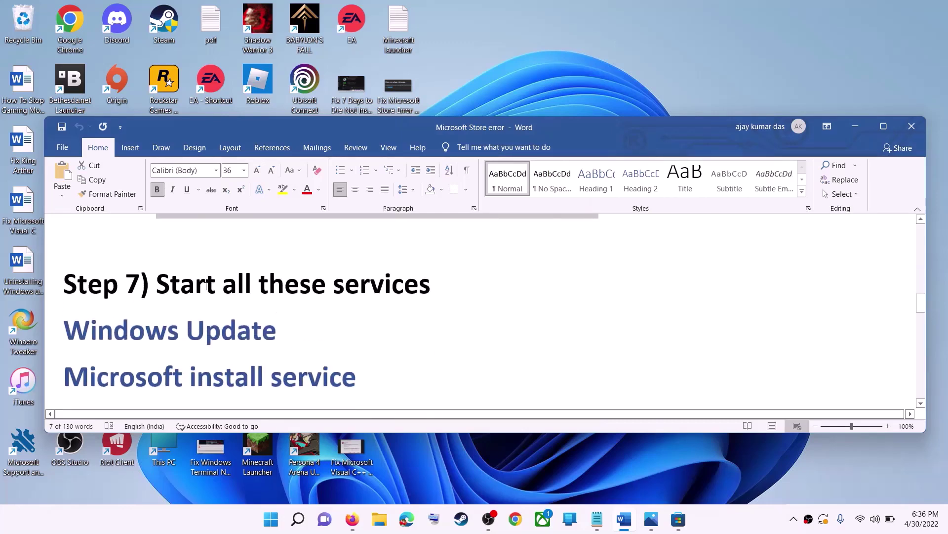
{"action": "left_click_drag", "start_coordinate": [188, 289], "coordinate": [430, 287]}
{"action": "scroll", "coordinate": [430, 288], "scroll_direction": "down", "scroll_amount": 1}
{"action": "left_click", "coordinate": [272, 520]}
{"action": "type", "text": "services"}
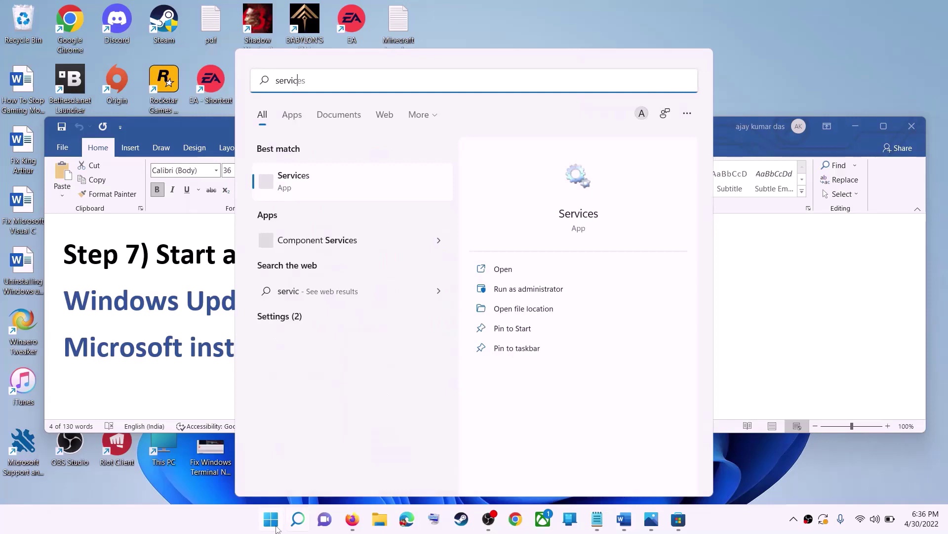
{"action": "left_click", "coordinate": [325, 186]}
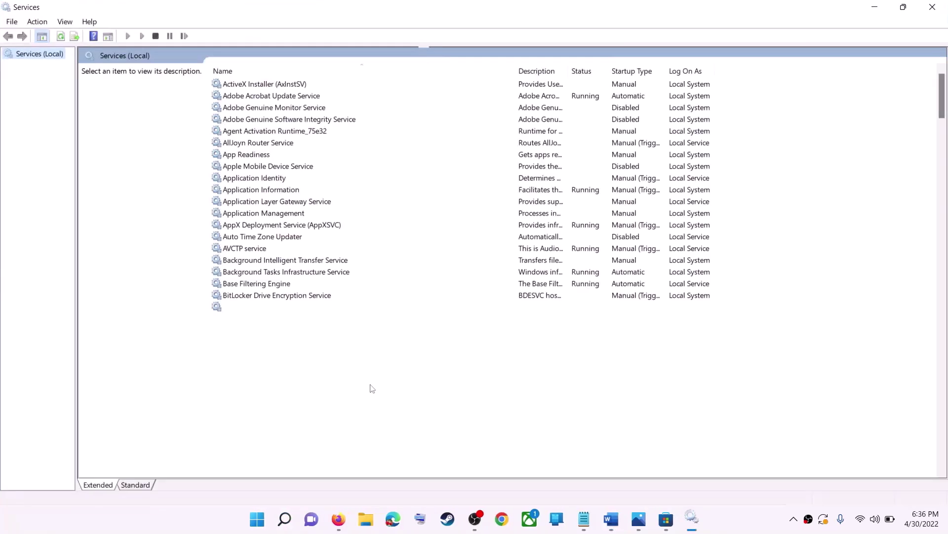
Step: Set Windows Update startup type to Automatic, apply it, and restart the service
{"action": "left_click", "coordinate": [311, 377]}
{"action": "key", "text": "w"}
{"action": "scroll", "coordinate": [328, 433], "scroll_direction": "down", "scroll_amount": 7}
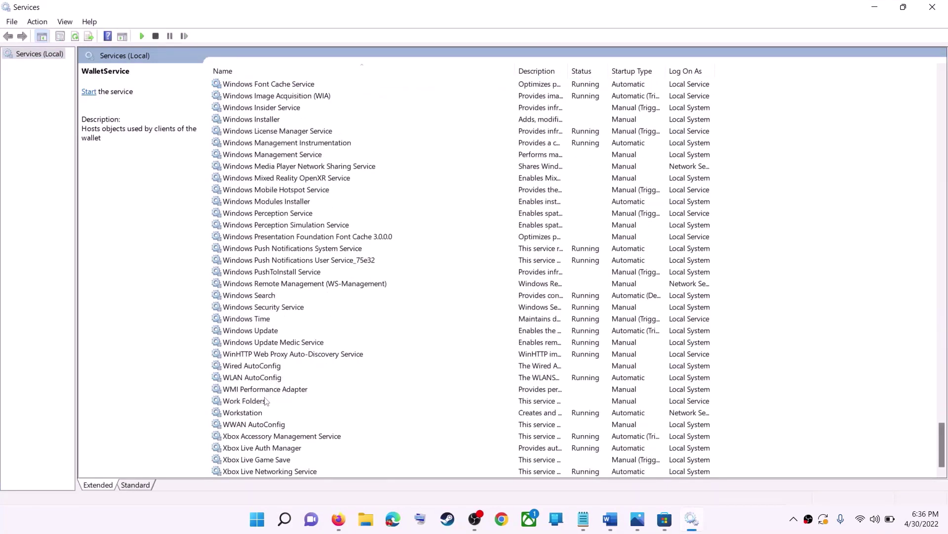
{"action": "left_click", "coordinate": [270, 332]}
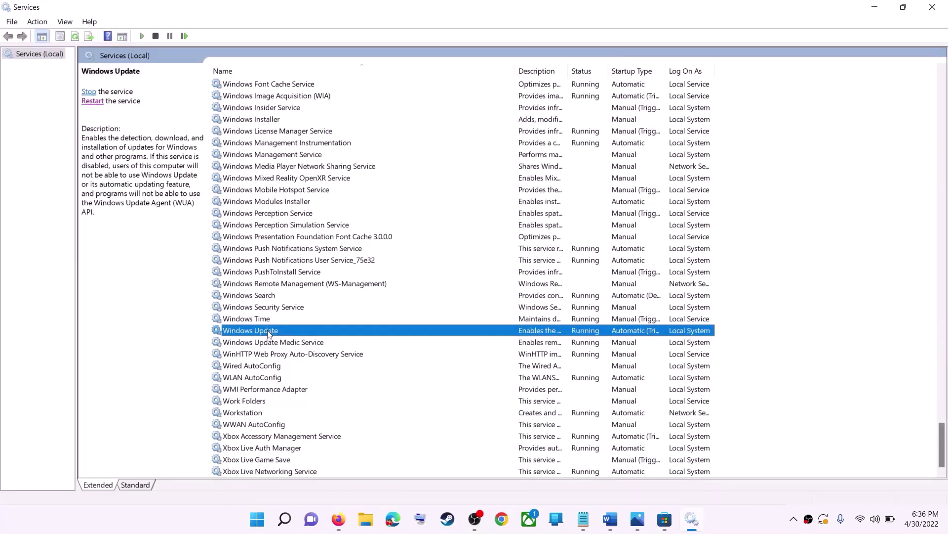
{"action": "double_click", "coordinate": [320, 335]}
{"action": "left_click", "coordinate": [464, 247]}
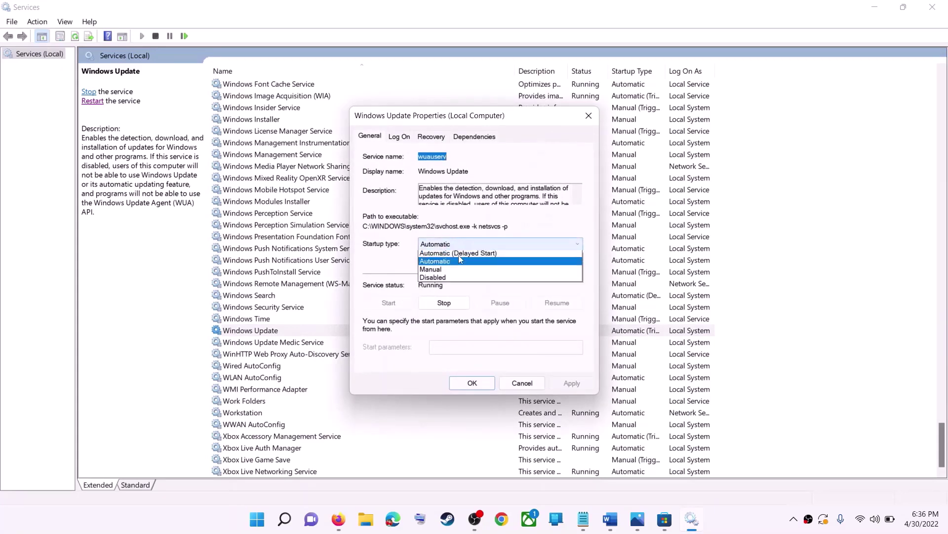
{"action": "left_click", "coordinate": [548, 338]}
{"action": "left_click", "coordinate": [571, 383]}
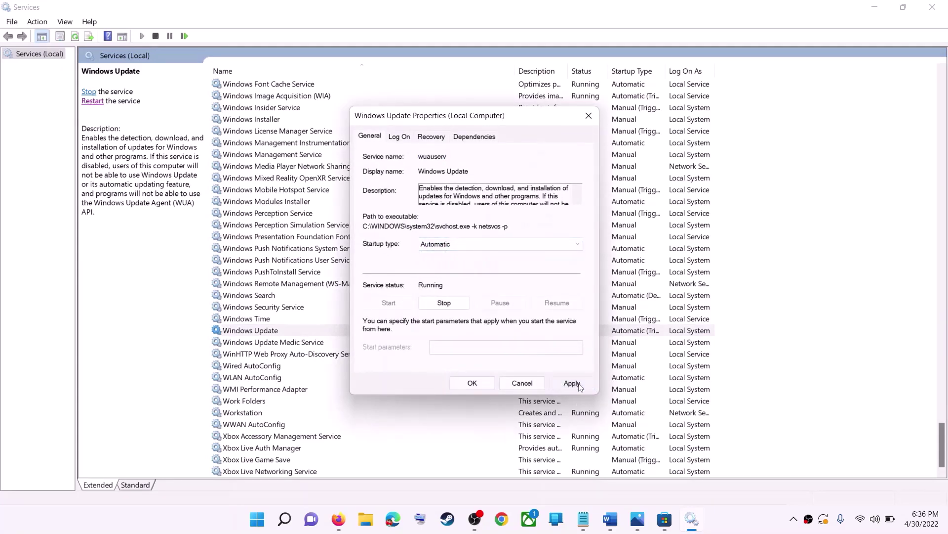
{"action": "left_click", "coordinate": [470, 383]}
{"action": "left_click", "coordinate": [242, 335]}
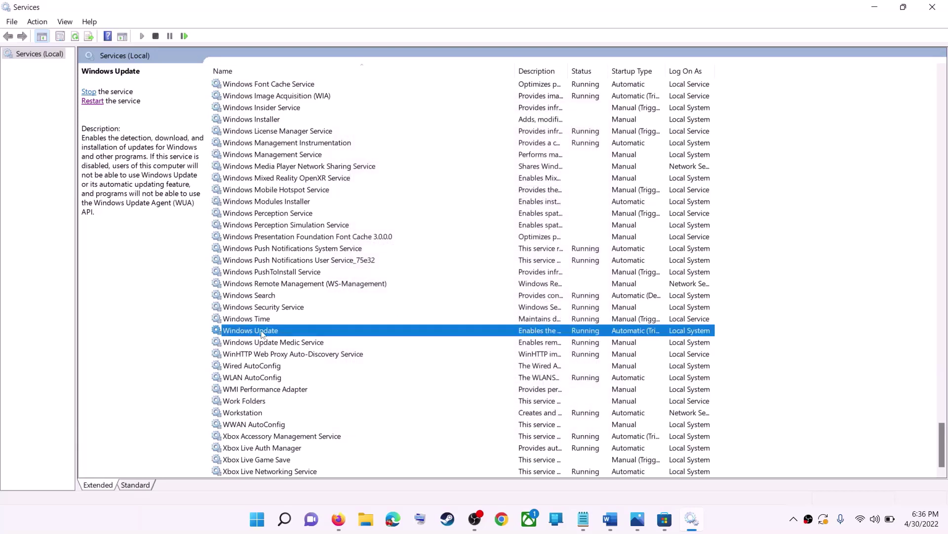
{"action": "left_click", "coordinate": [92, 103]}
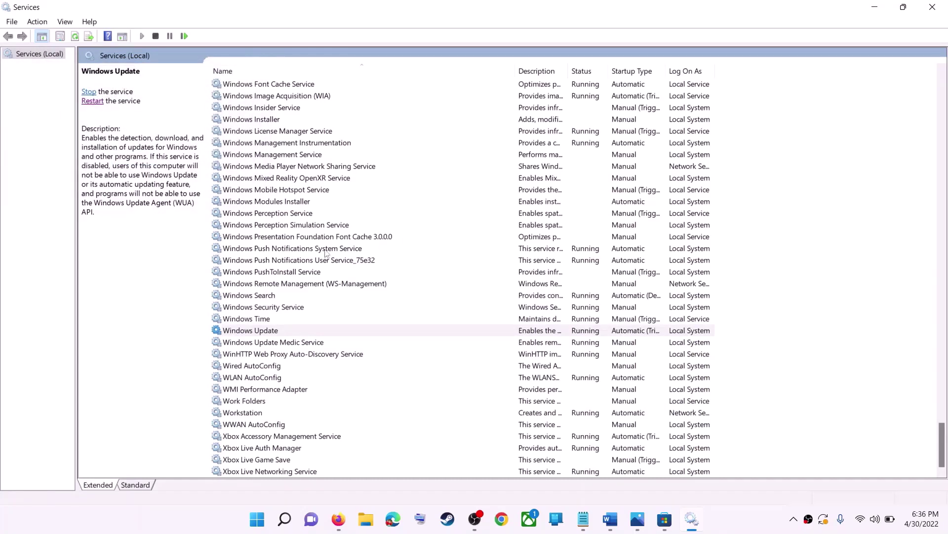
Step: Set Microsoft Store Install Service startup to Automatic and restart it
{"action": "left_click", "coordinate": [303, 248]}
{"action": "key", "text": "m"}
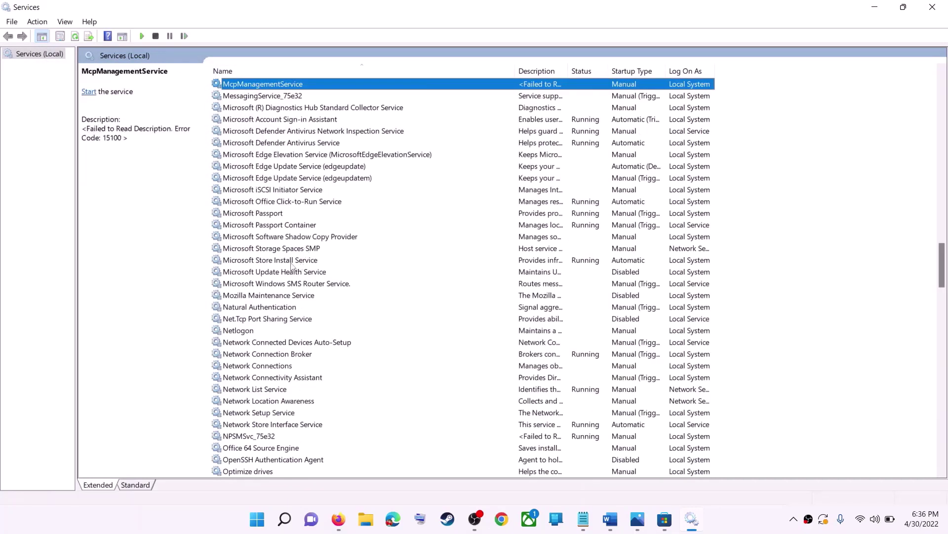
{"action": "left_click", "coordinate": [295, 263]}
{"action": "double_click", "coordinate": [440, 266]}
{"action": "left_click", "coordinate": [475, 242]}
{"action": "left_click", "coordinate": [441, 265]}
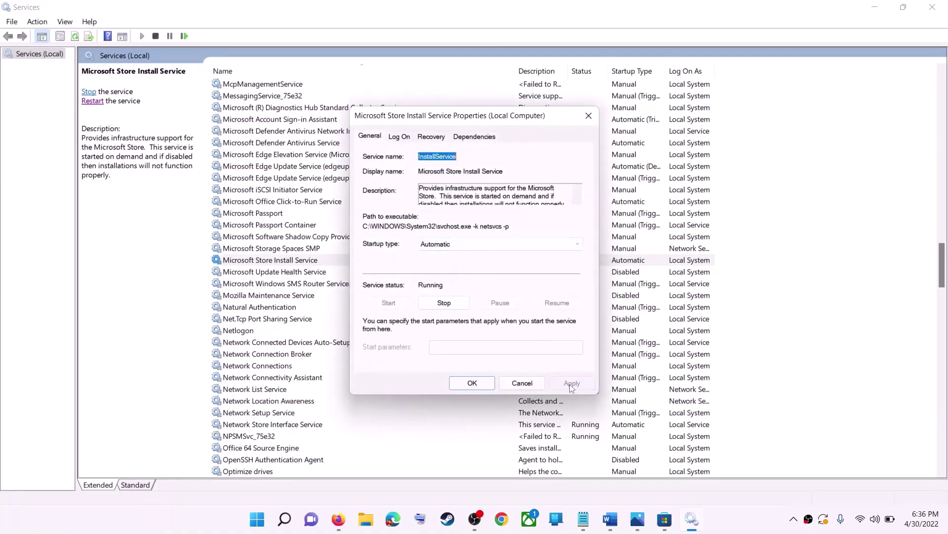
{"action": "left_click", "coordinate": [467, 382]}
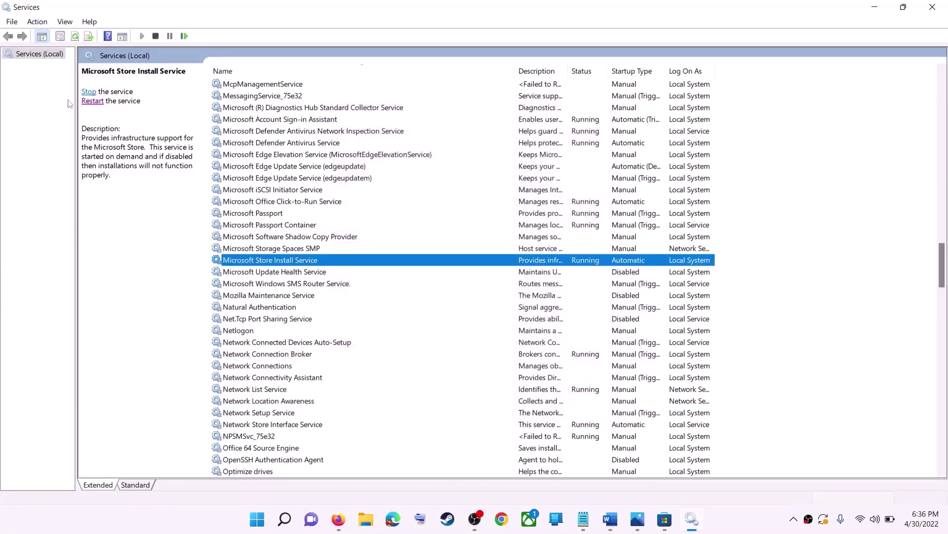
{"action": "left_click", "coordinate": [87, 105]}
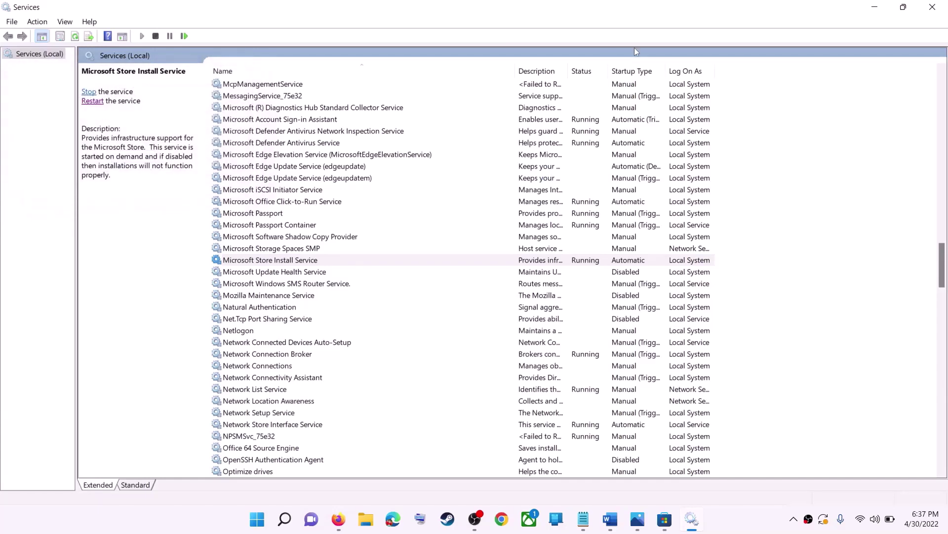
Step: Close Services, confirm Windows Update shows KB5012643 pending restart, then minimize Settings
{"action": "left_click", "coordinate": [933, 7]}
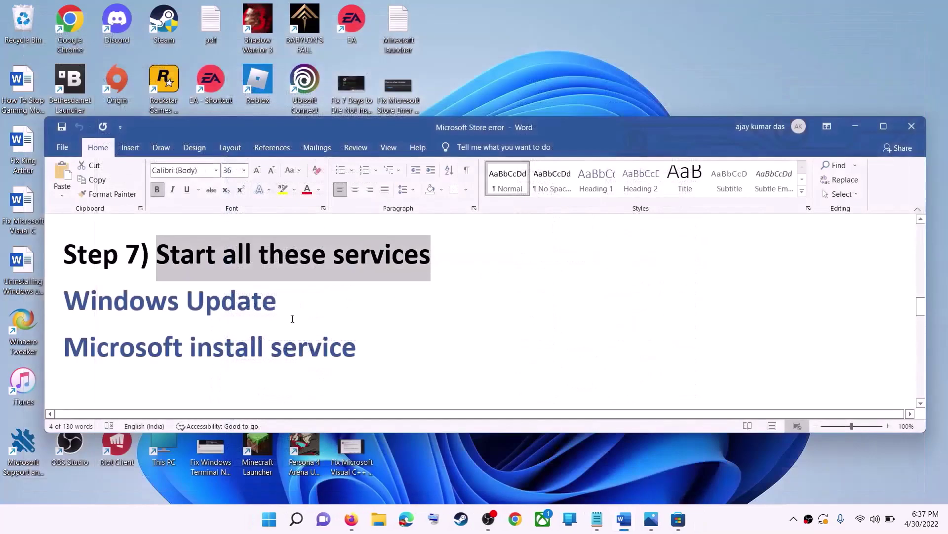
{"action": "scroll", "coordinate": [269, 326], "scroll_direction": "down", "scroll_amount": 4}
{"action": "scroll", "coordinate": [269, 326], "scroll_direction": "up", "scroll_amount": 1}
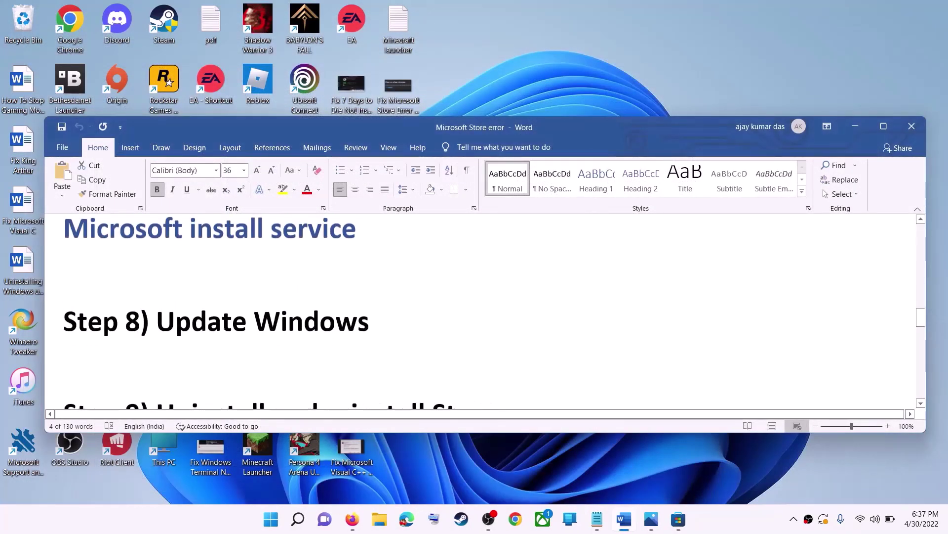
{"action": "left_click", "coordinate": [270, 519]}
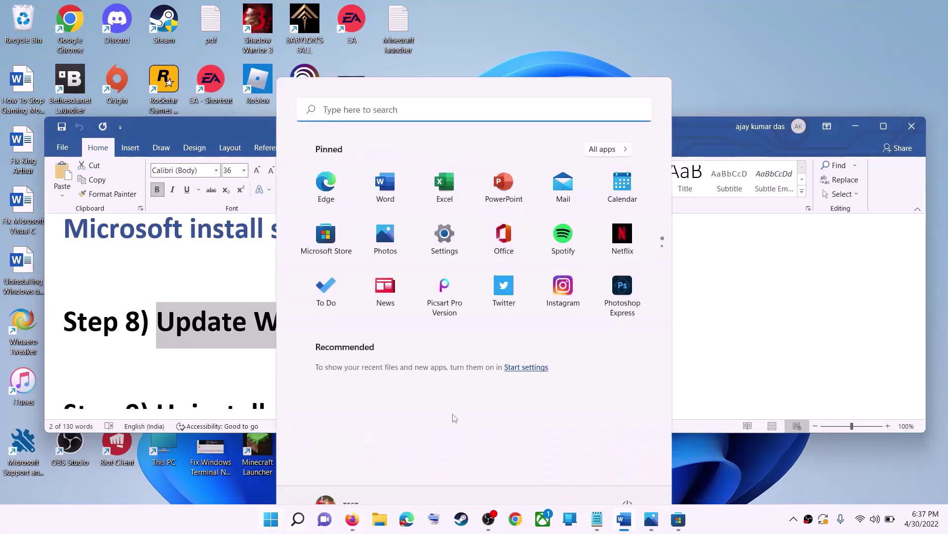
{"action": "left_click", "coordinate": [443, 216]}
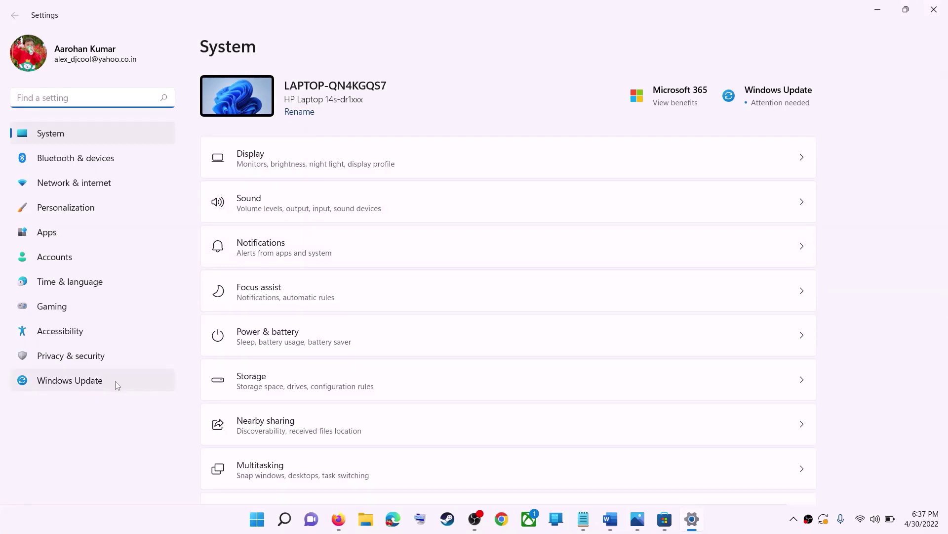
{"action": "left_click", "coordinate": [74, 383]}
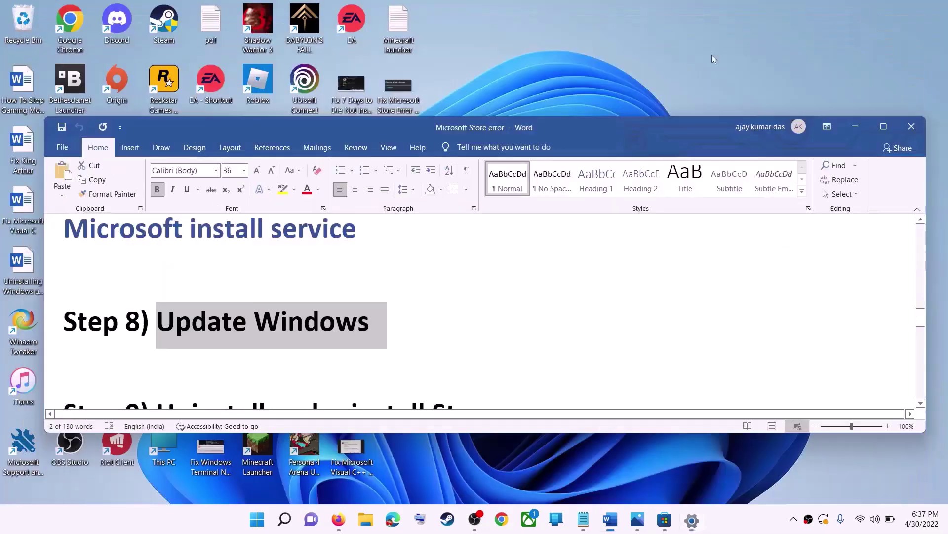
{"action": "left_click", "coordinate": [878, 11]}
Step: Copy the Get-AppxPackage -allusers *WindowsStore* | Remove-AppxPackage command from the Word guide
{"action": "scroll", "coordinate": [283, 325], "scroll_direction": "down", "scroll_amount": 4}
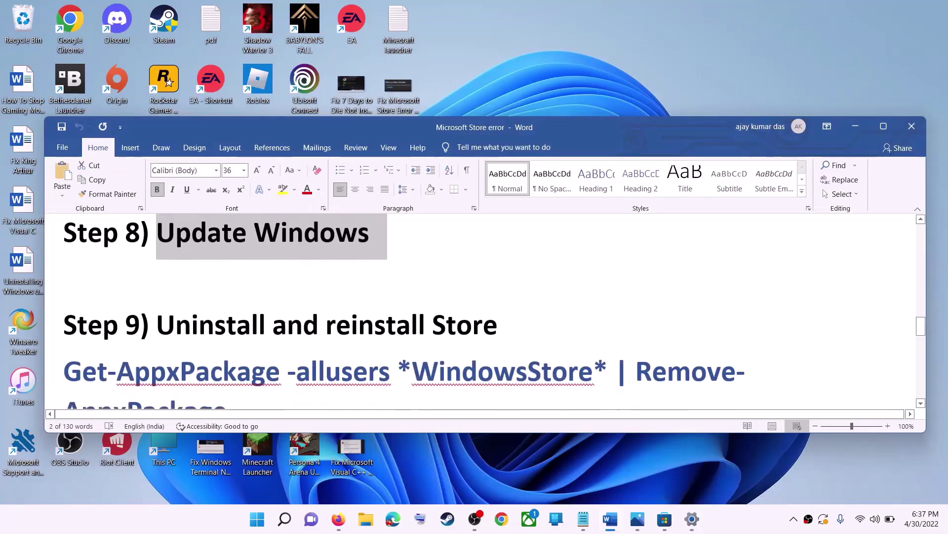
{"action": "scroll", "coordinate": [284, 325], "scroll_direction": "down", "scroll_amount": 1}
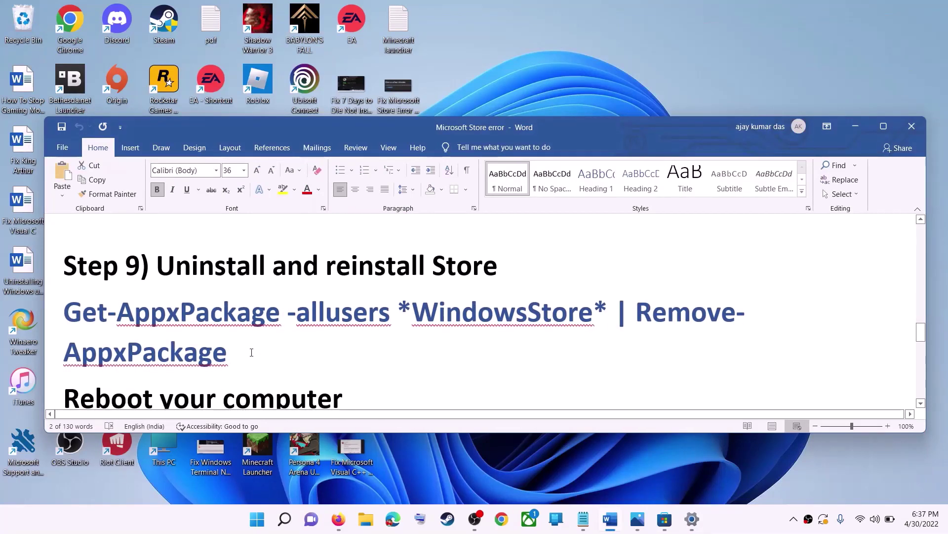
{"action": "left_click_drag", "start_coordinate": [250, 351], "coordinate": [84, 323]}
{"action": "right_click", "coordinate": [144, 333]}
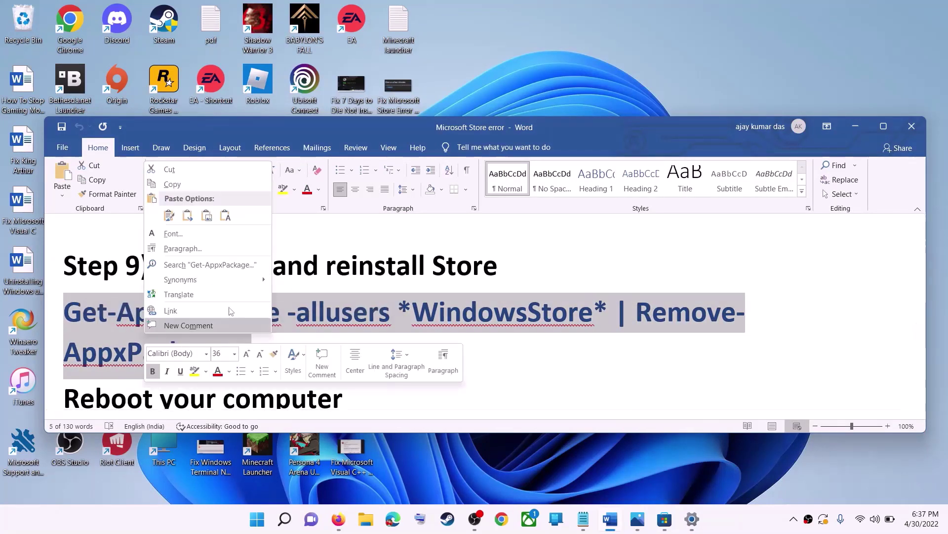
{"action": "left_click", "coordinate": [191, 186]}
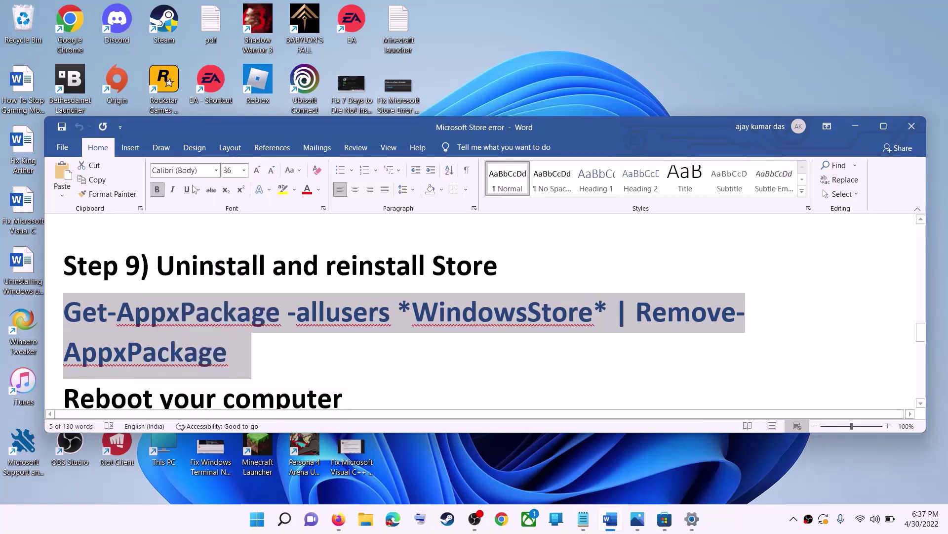
Step: Launch Windows PowerShell as administrator and paste the Store-removal command
{"action": "left_click", "coordinate": [258, 520]}
{"action": "type", "text": "powe"}
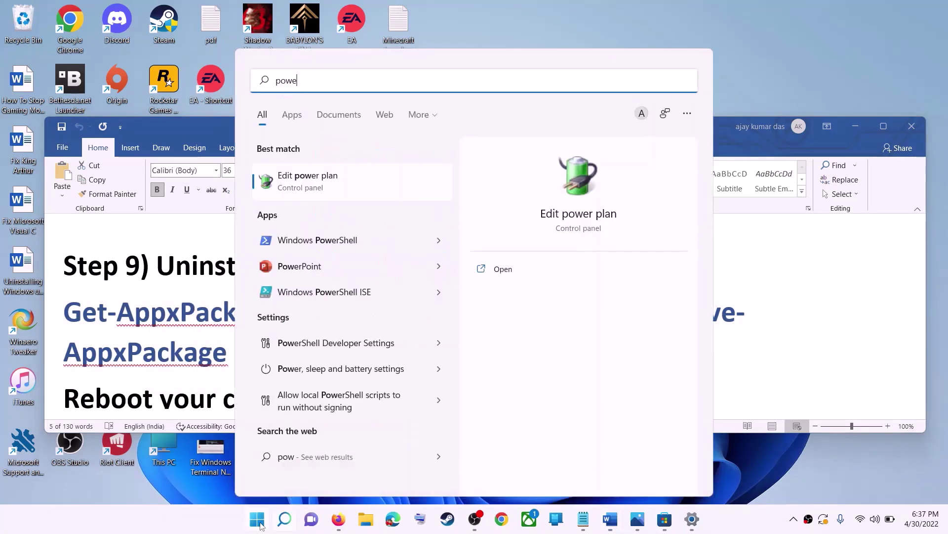
{"action": "type", "text": "rshell"}
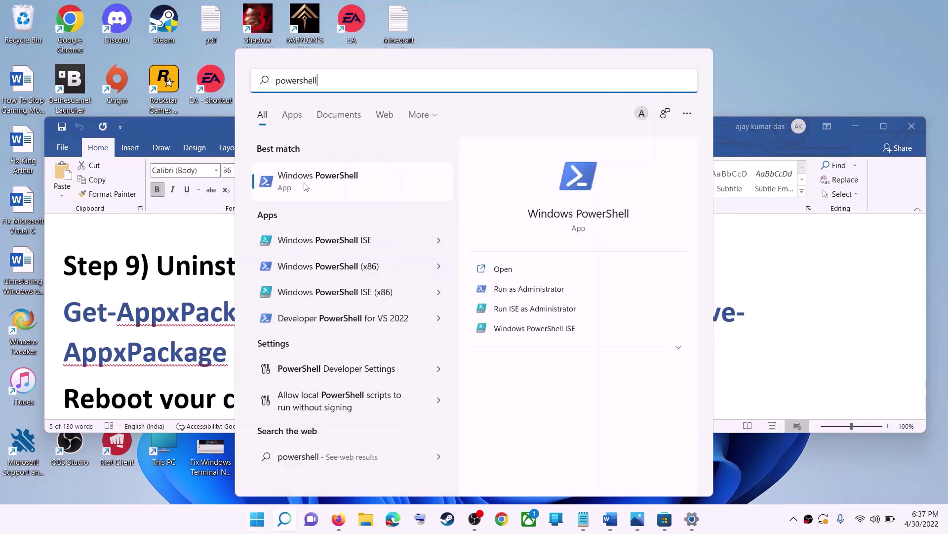
{"action": "right_click", "coordinate": [307, 183]}
{"action": "left_click", "coordinate": [381, 200]}
{"action": "left_click", "coordinate": [401, 354]}
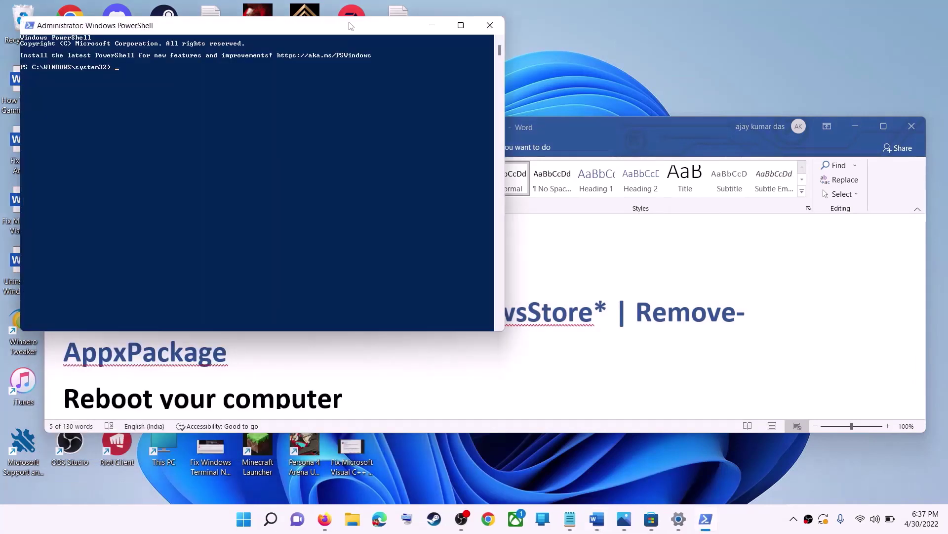
{"action": "left_click_drag", "start_coordinate": [350, 26], "coordinate": [483, 127]}
{"action": "key", "text": "ctrl+v"}
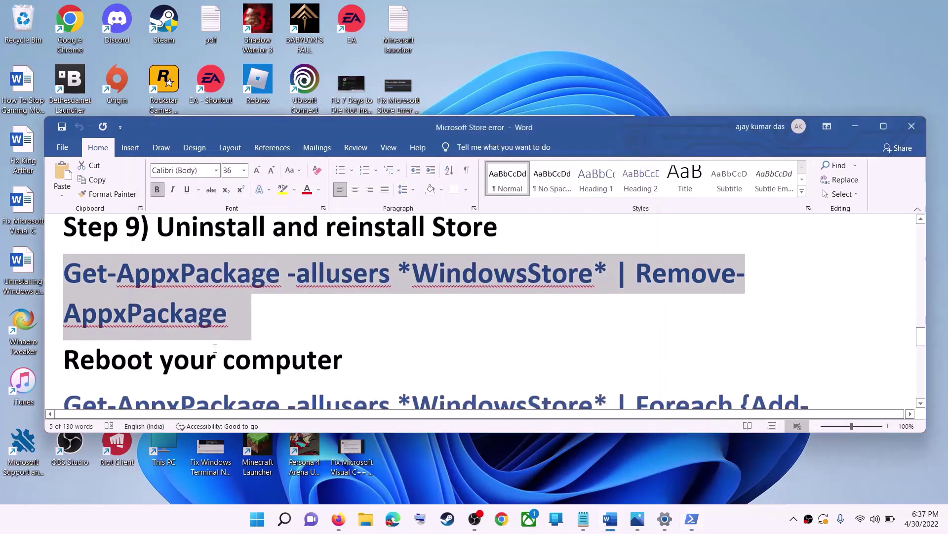
Step: Glance at the Start menu's power options, then dismiss the Start menu
{"action": "left_click", "coordinate": [257, 518]}
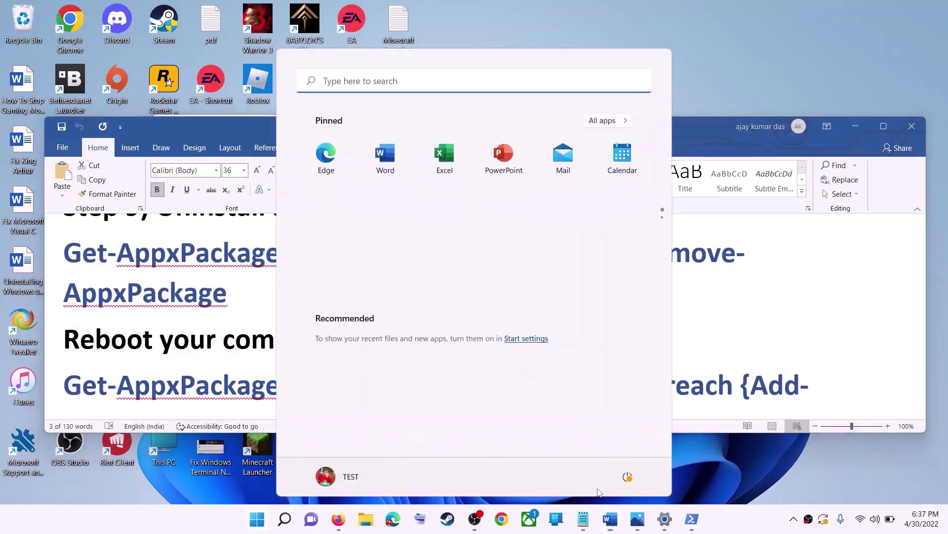
{"action": "left_click", "coordinate": [627, 476]}
{"action": "key", "text": "Escape"}
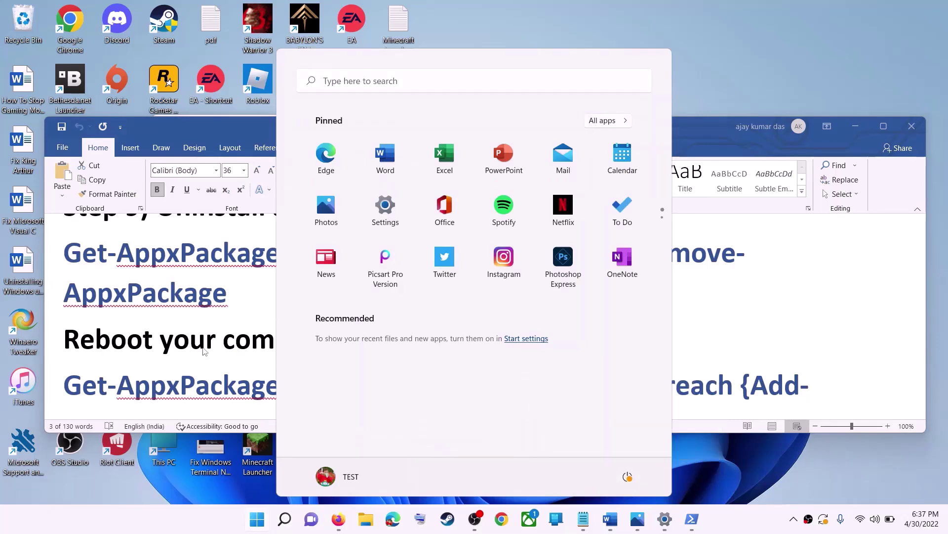
{"action": "key", "text": "Escape"}
{"action": "scroll", "coordinate": [204, 378], "scroll_direction": "down", "scroll_amount": 1}
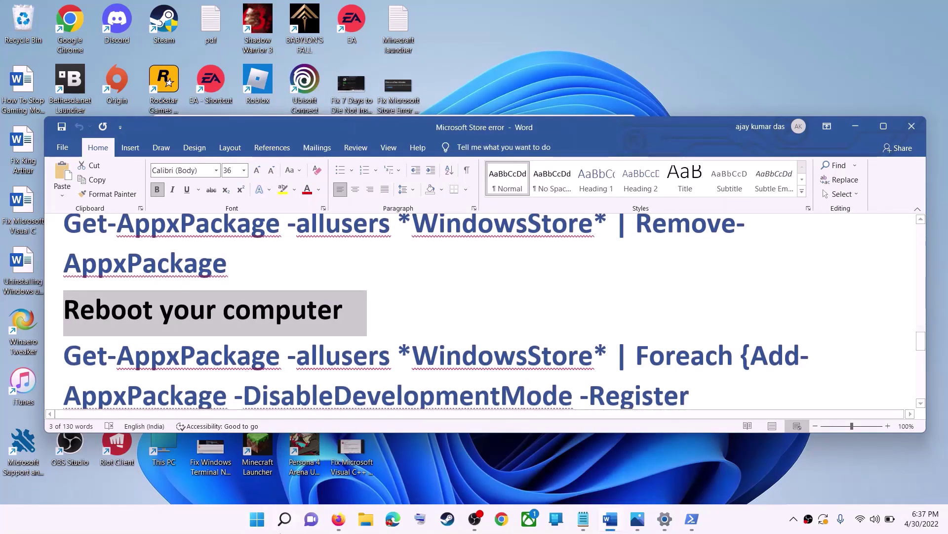
Step: Start a fresh Windows PowerShell session as administrator
{"action": "left_click", "coordinate": [256, 525]}
{"action": "type", "text": "powe"}
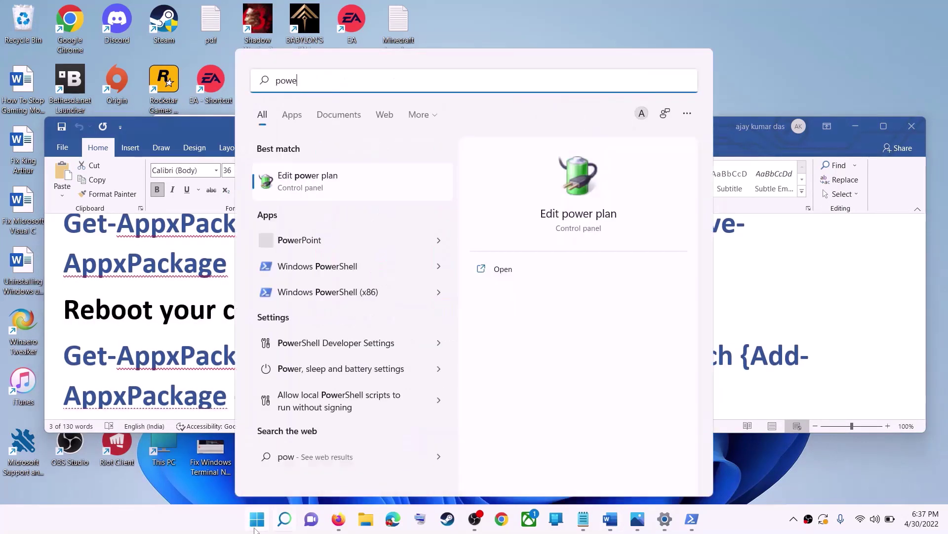
{"action": "type", "text": "rshel"}
{"action": "type", "text": "ll"}
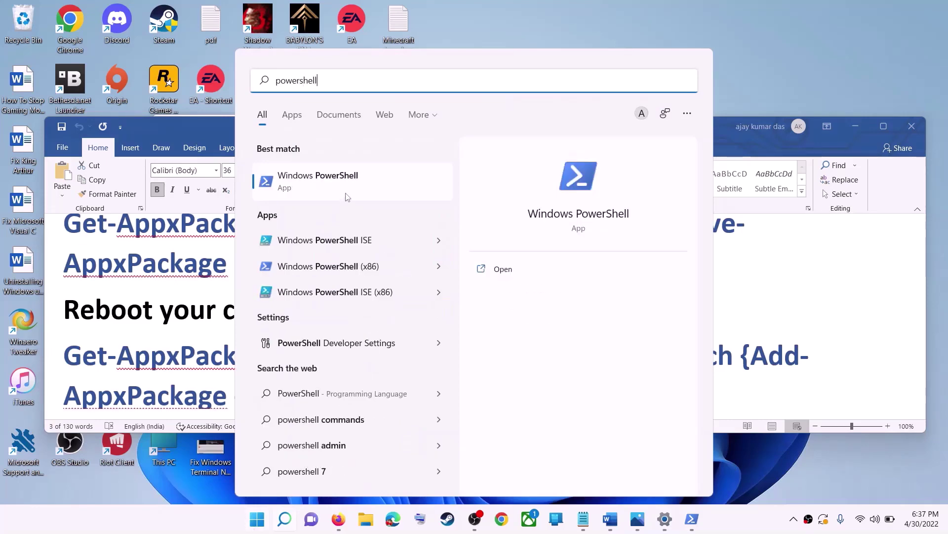
{"action": "right_click", "coordinate": [346, 193]}
{"action": "left_click", "coordinate": [419, 196]}
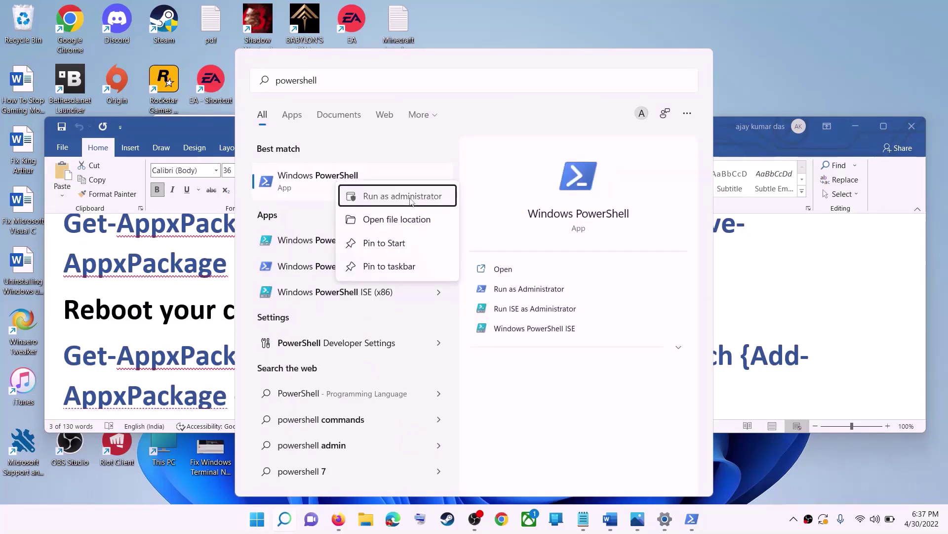
{"action": "left_click", "coordinate": [411, 351]}
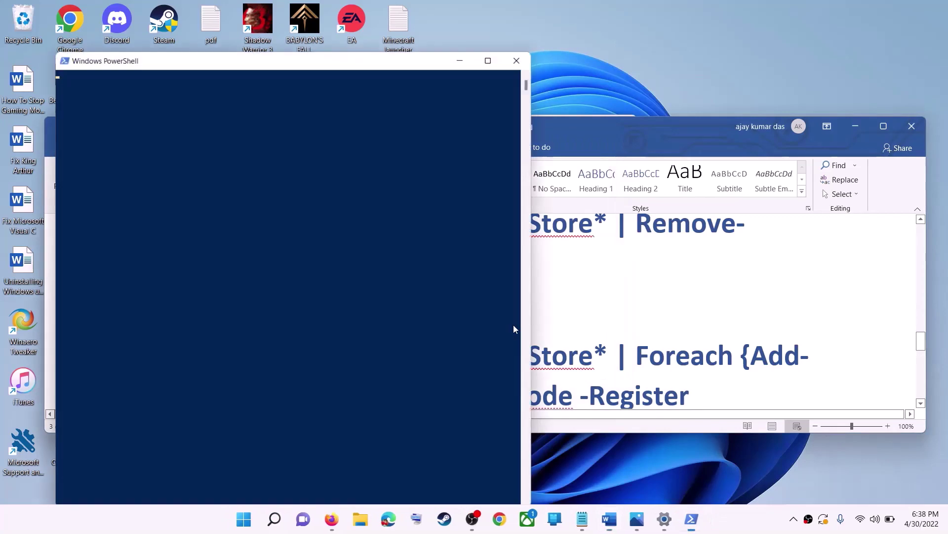
Step: Copy the Add-AppxPackage -Register command from Word and paste it into PowerShell to run
{"action": "left_click", "coordinate": [615, 296]}
{"action": "scroll", "coordinate": [637, 368], "scroll_direction": "down", "scroll_amount": 2}
{"action": "left_click_drag", "start_coordinate": [637, 368], "coordinate": [97, 301]}
{"action": "right_click", "coordinate": [110, 320]}
{"action": "left_click", "coordinate": [142, 337]}
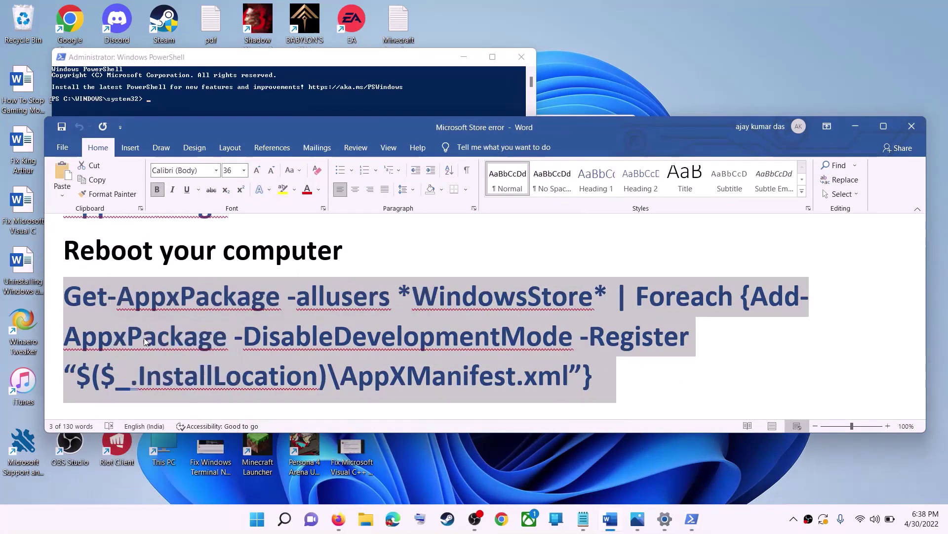
{"action": "key", "text": "alt+Tab"}
{"action": "left_click", "coordinate": [289, 203]}
{"action": "right_click", "coordinate": [289, 203]}
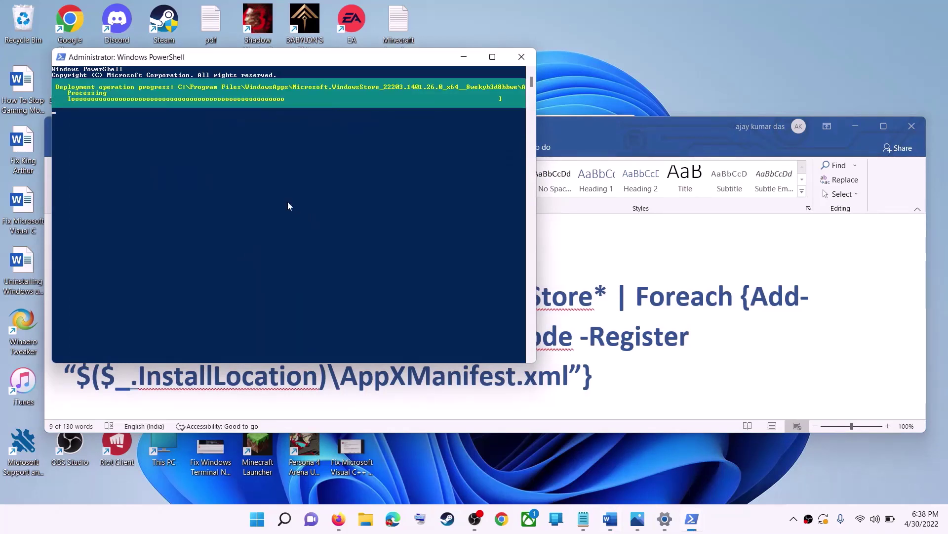
Step: Search 'store' in Start and launch Microsoft Store
{"action": "left_click", "coordinate": [258, 524]}
{"action": "type", "text": "s"}
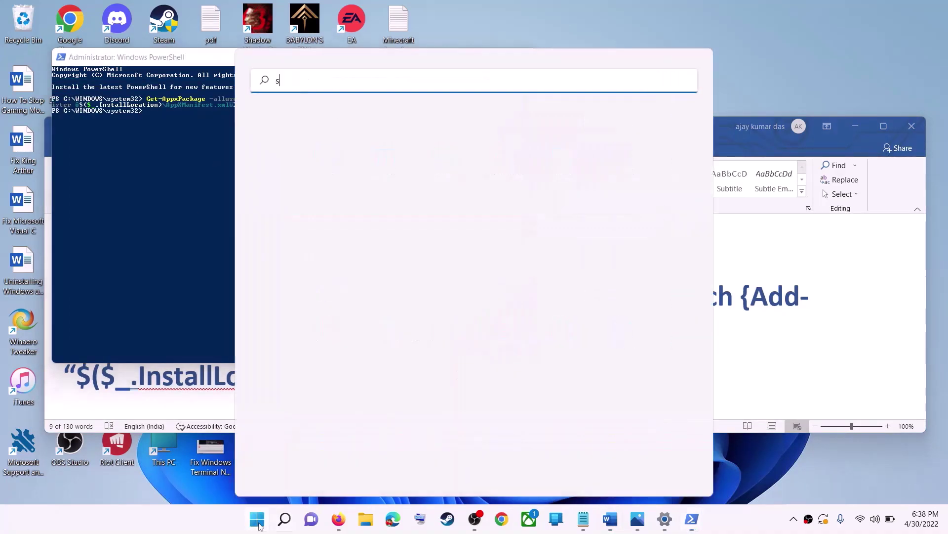
{"action": "type", "text": "tore"}
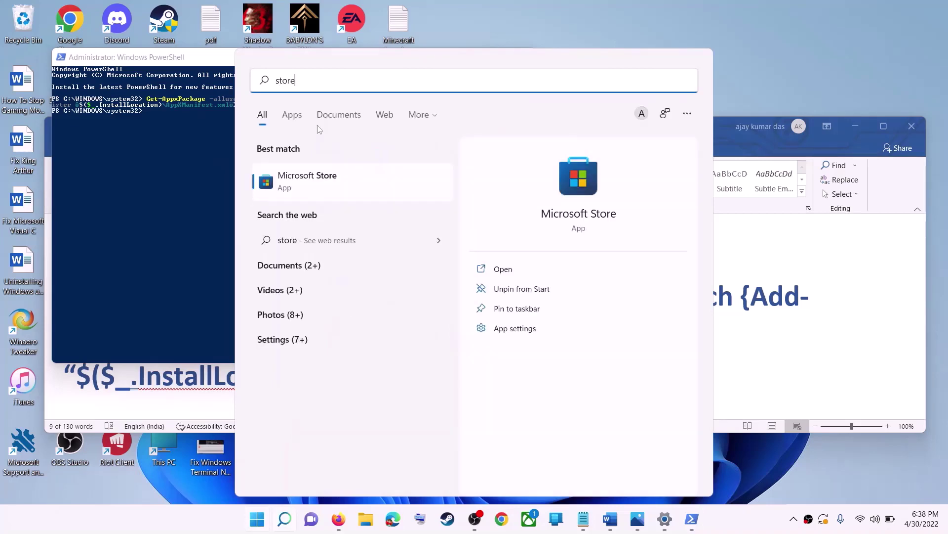
{"action": "key", "text": "Return"}
Step: In the Word guide, highlight the Step 10 tip about installing to a different drive
{"action": "left_click", "coordinate": [883, 320]}
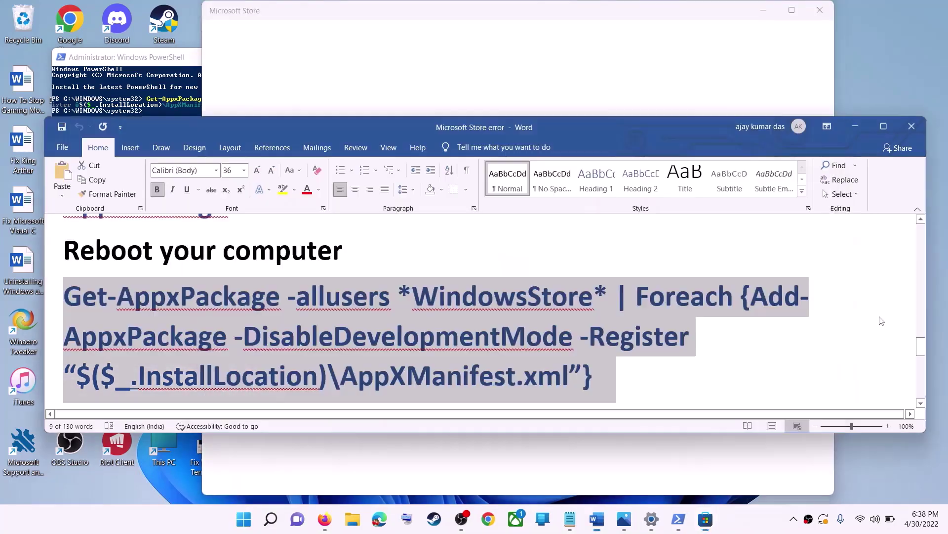
{"action": "scroll", "coordinate": [331, 332], "scroll_direction": "down", "scroll_amount": 2}
{"action": "scroll", "coordinate": [331, 332], "scroll_direction": "down", "scroll_amount": 2}
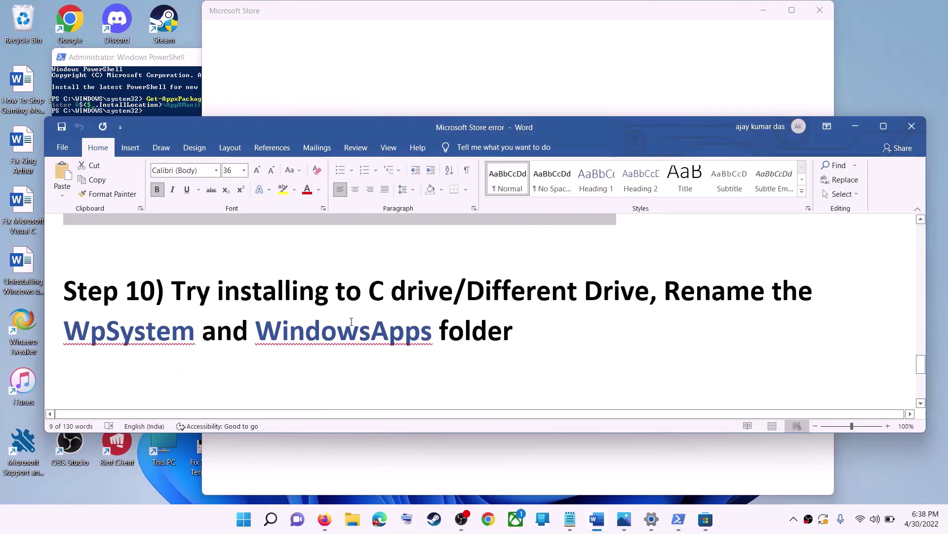
{"action": "left_click_drag", "start_coordinate": [204, 288], "coordinate": [649, 296]}
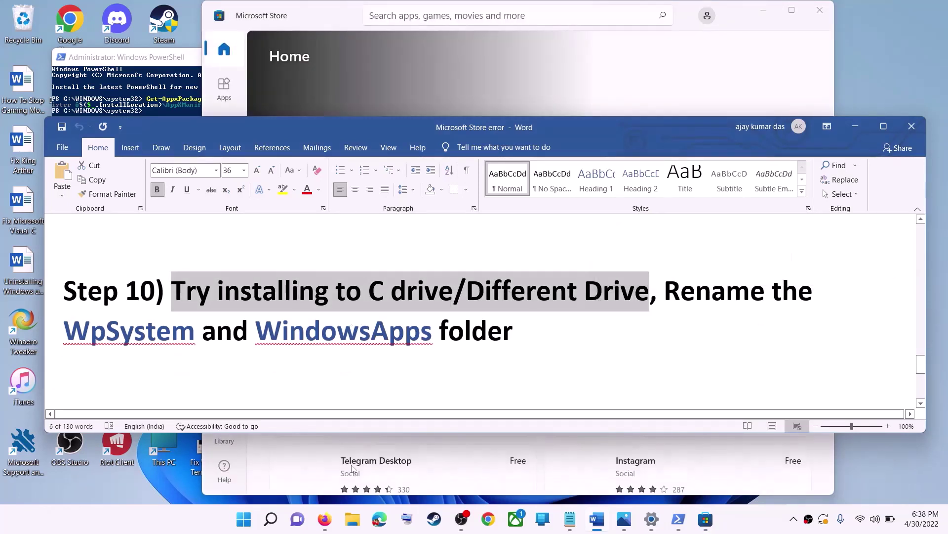
Step: Open Settings > System > Storage to review where new content is saved
{"action": "left_click", "coordinate": [249, 525]}
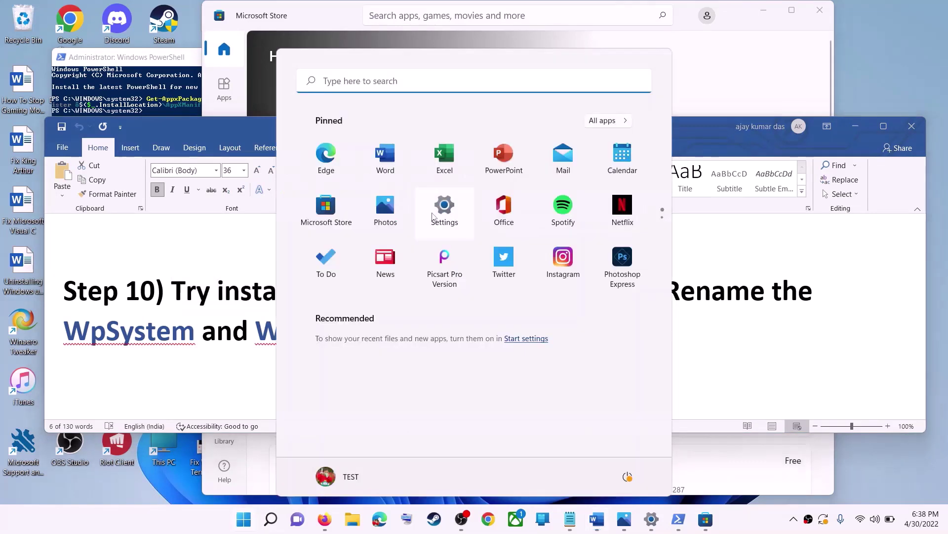
{"action": "left_click", "coordinate": [432, 216]}
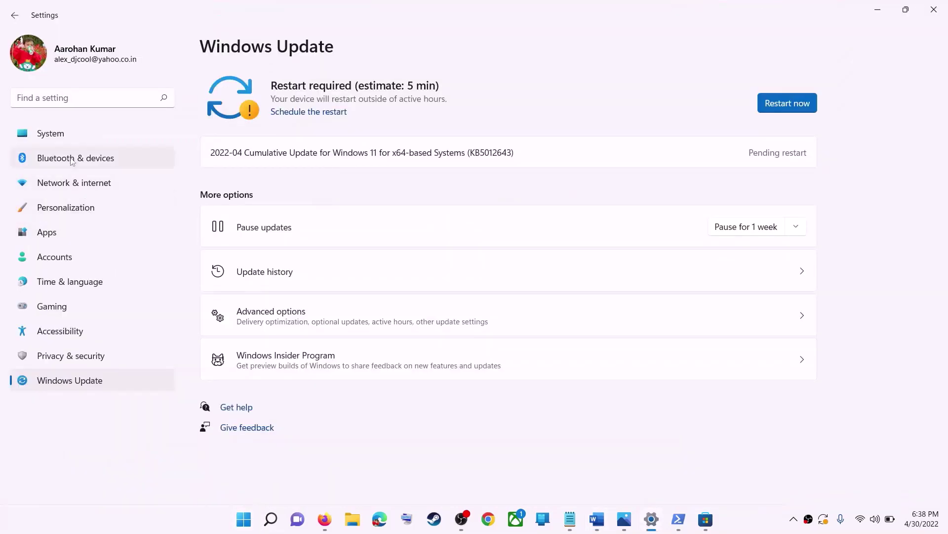
{"action": "left_click", "coordinate": [61, 138]}
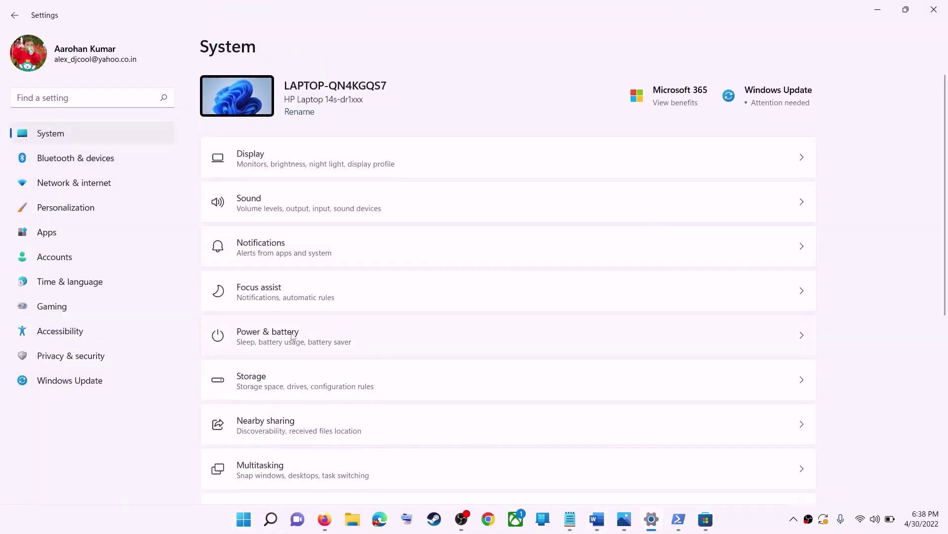
{"action": "scroll", "coordinate": [269, 273], "scroll_direction": "down", "scroll_amount": 3}
{"action": "left_click", "coordinate": [271, 255]}
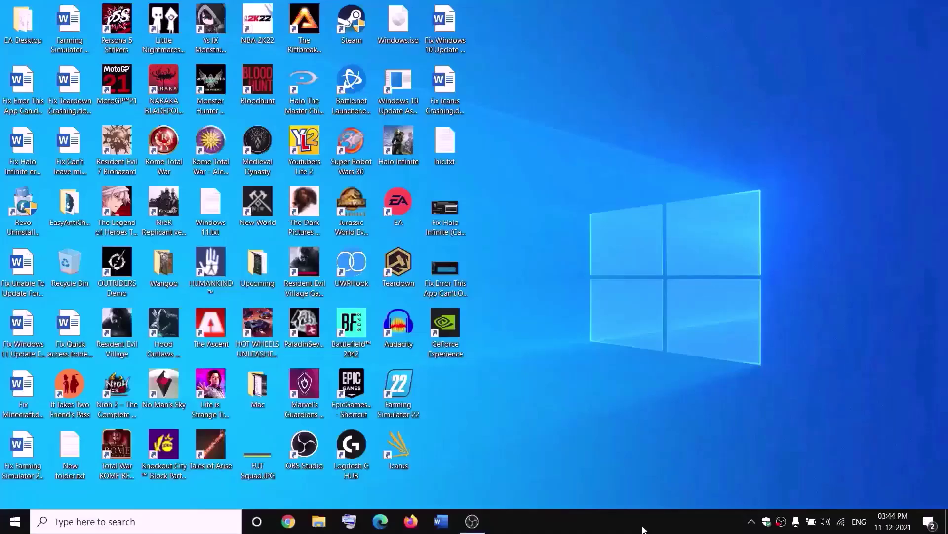
Step: Open File Explorer to This PC > New Volume (D:) and locate the WpSystem folder
{"action": "left_click", "coordinate": [324, 520]}
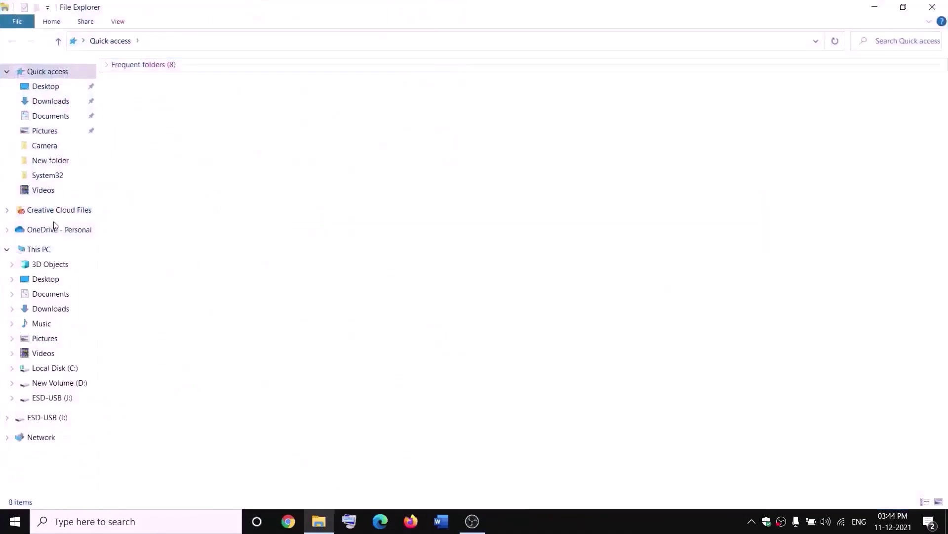
{"action": "left_click", "coordinate": [40, 250]}
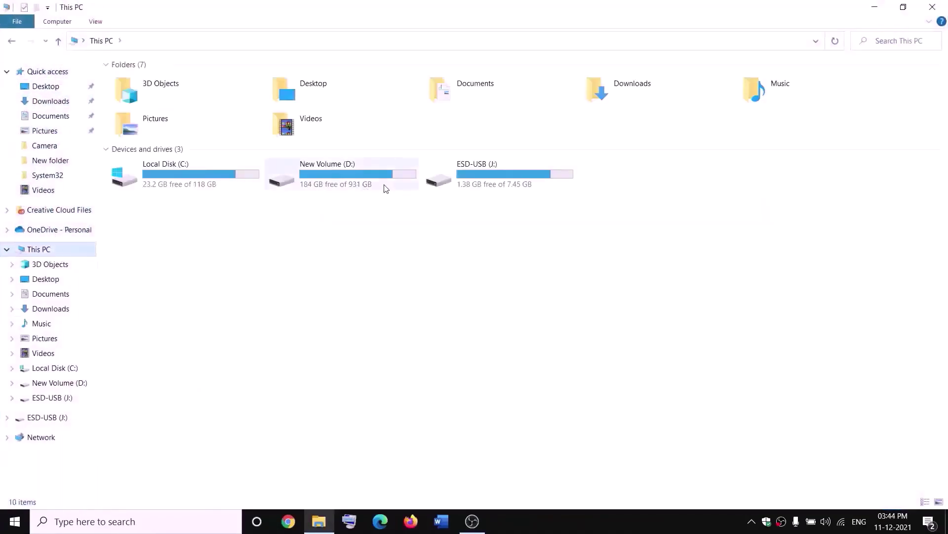
{"action": "double_click", "coordinate": [353, 184]}
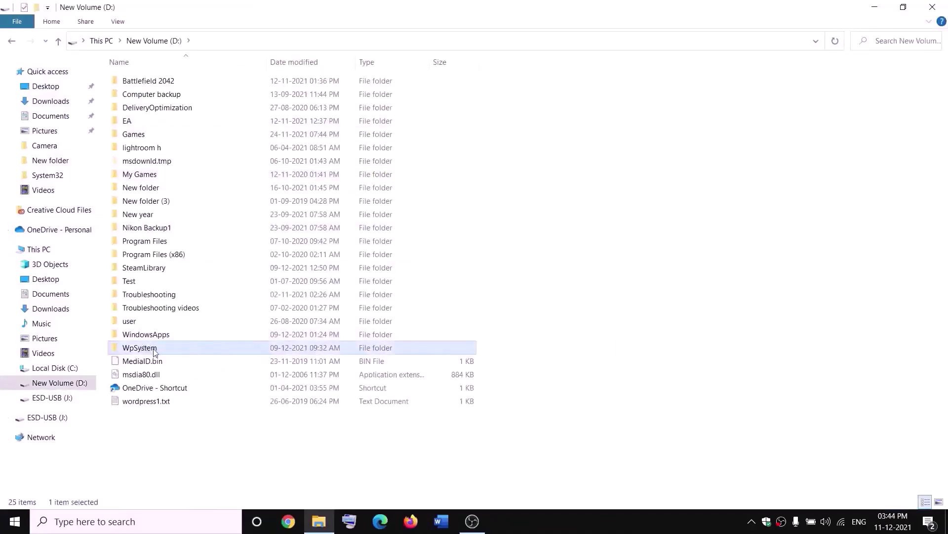
{"action": "right_click", "coordinate": [155, 350]}
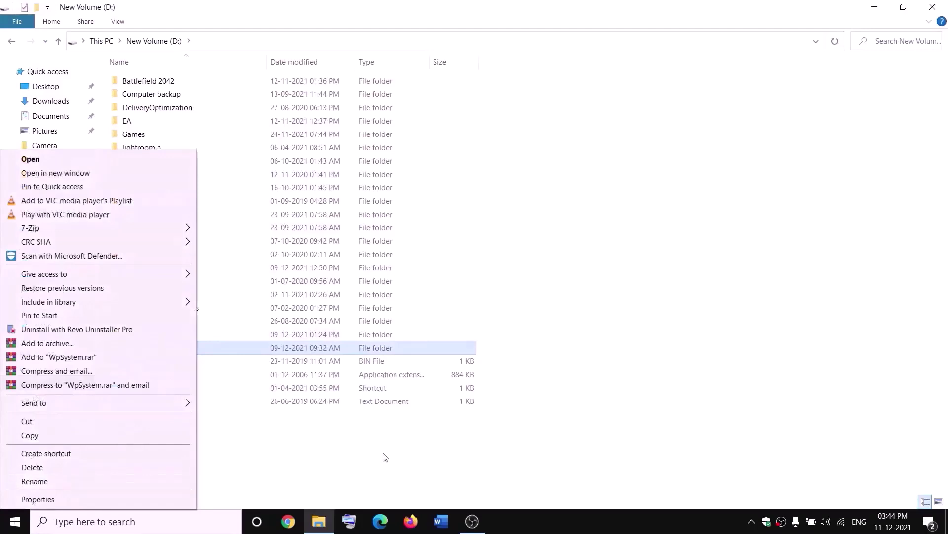
{"action": "left_click", "coordinate": [301, 452]}
{"action": "left_click", "coordinate": [301, 453]}
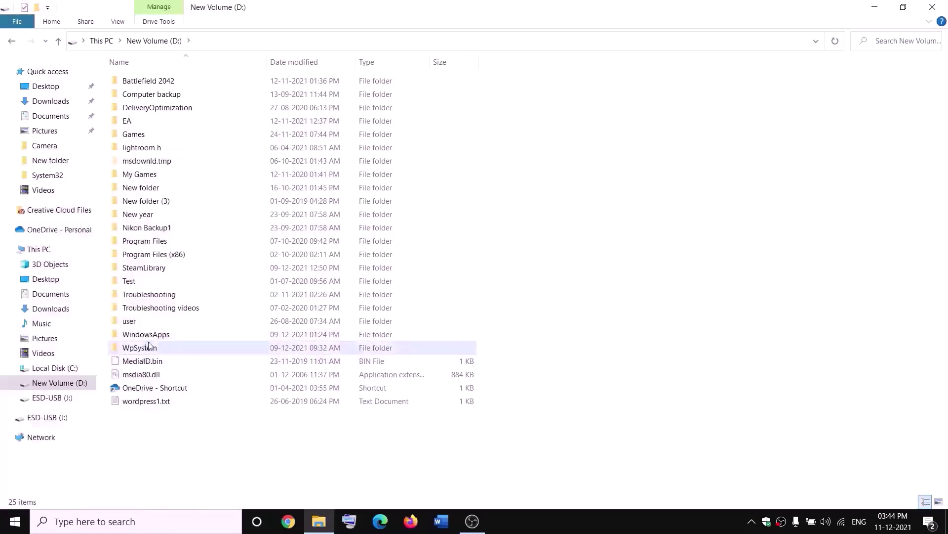
{"action": "mouse_move", "coordinate": [142, 351]}
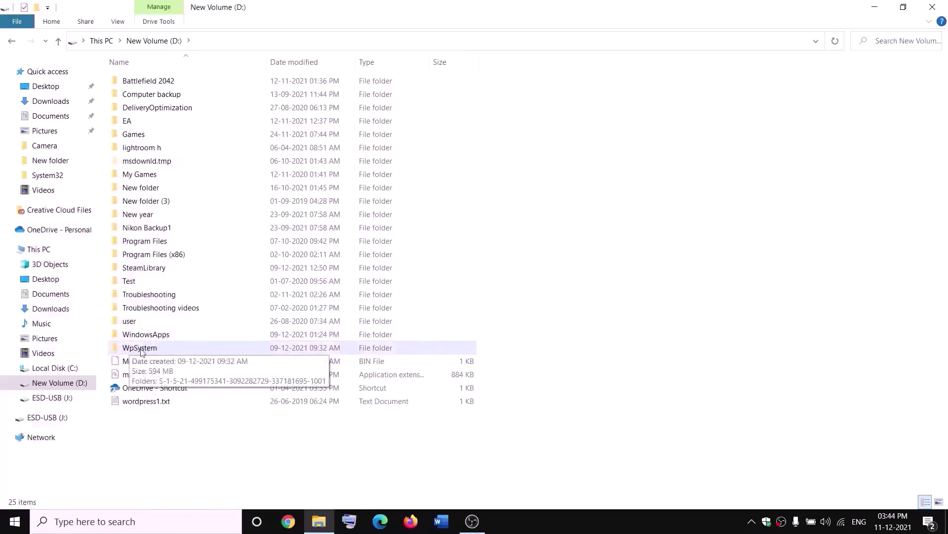
Step: Open the WpSystem folder's Properties, Security tab, and Advanced security settings
{"action": "right_click", "coordinate": [139, 350]}
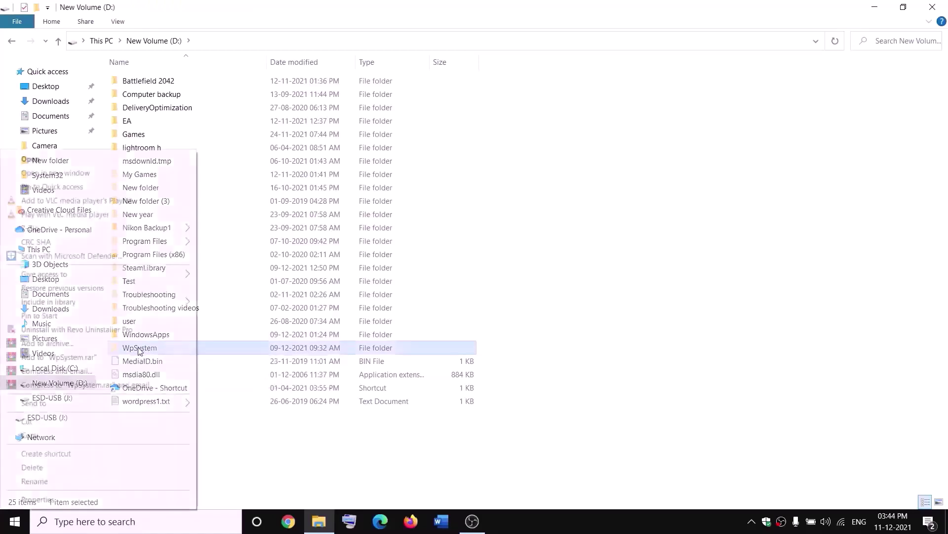
{"action": "left_click", "coordinate": [40, 499]}
{"action": "left_click_drag", "start_coordinate": [346, 218], "coordinate": [406, 138]}
{"action": "left_click", "coordinate": [353, 159]}
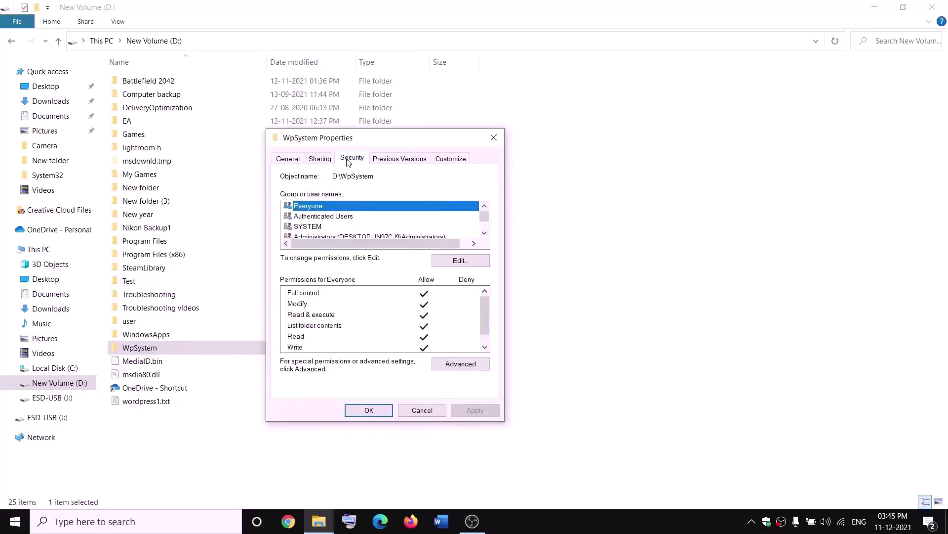
{"action": "left_click", "coordinate": [458, 368]}
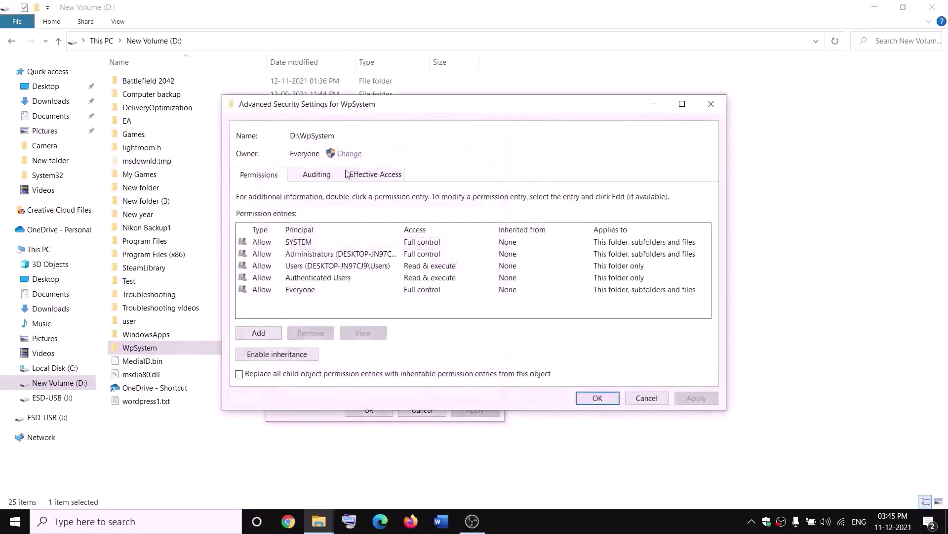
Step: Change the WpSystem owner to Everyone, apply it, and close all dialogs
{"action": "left_click", "coordinate": [349, 154]}
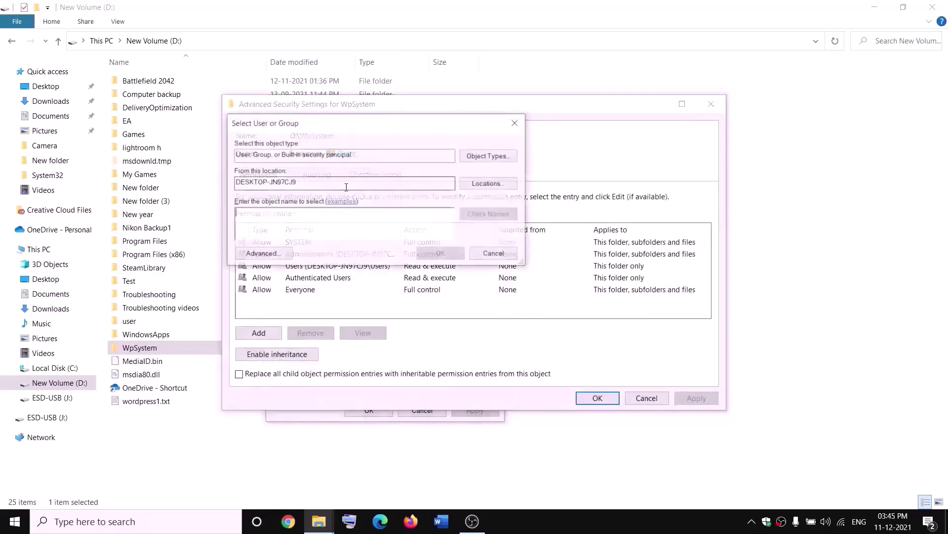
{"action": "type", "text": "w"}
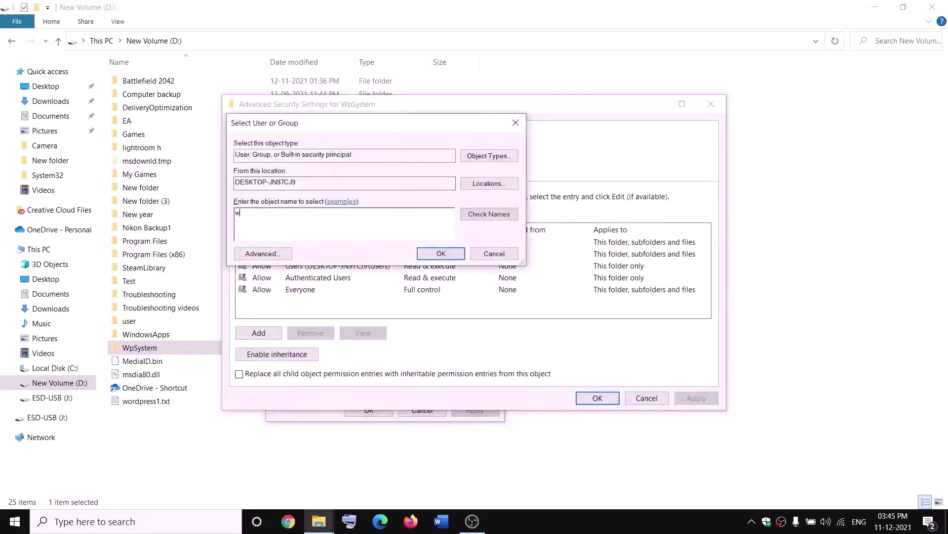
{"action": "key", "text": "BackSpace"}
{"action": "type", "text": "e"}
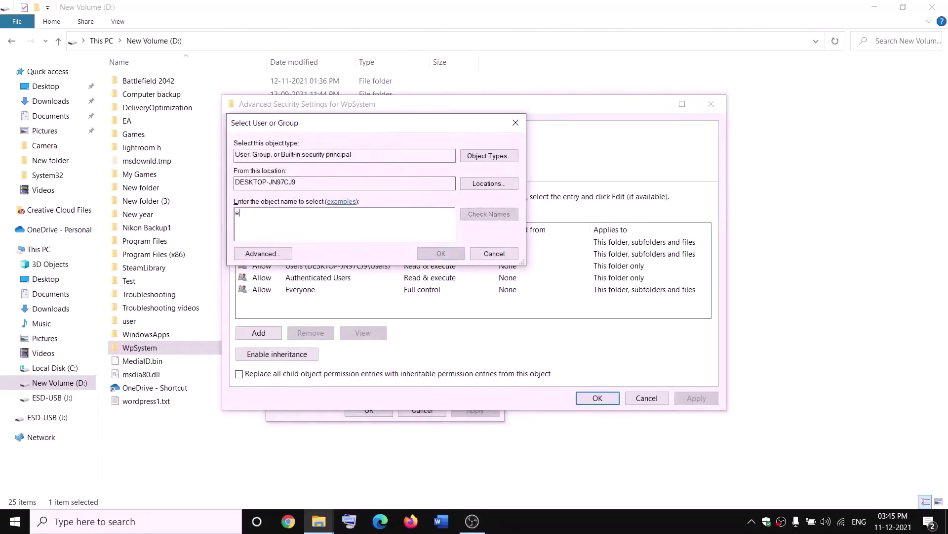
{"action": "type", "text": "ve"}
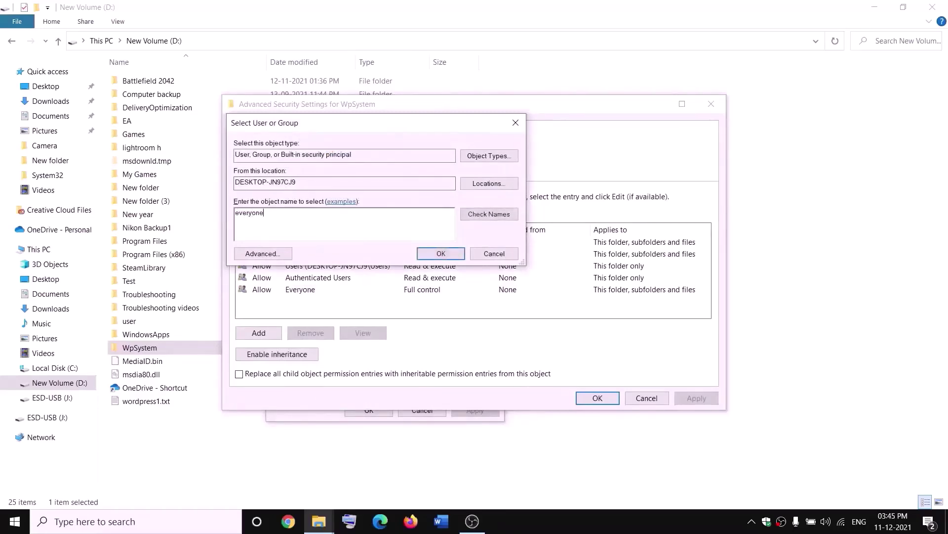
{"action": "type", "text": "ry"}
{"action": "double_click", "coordinate": [253, 225]}
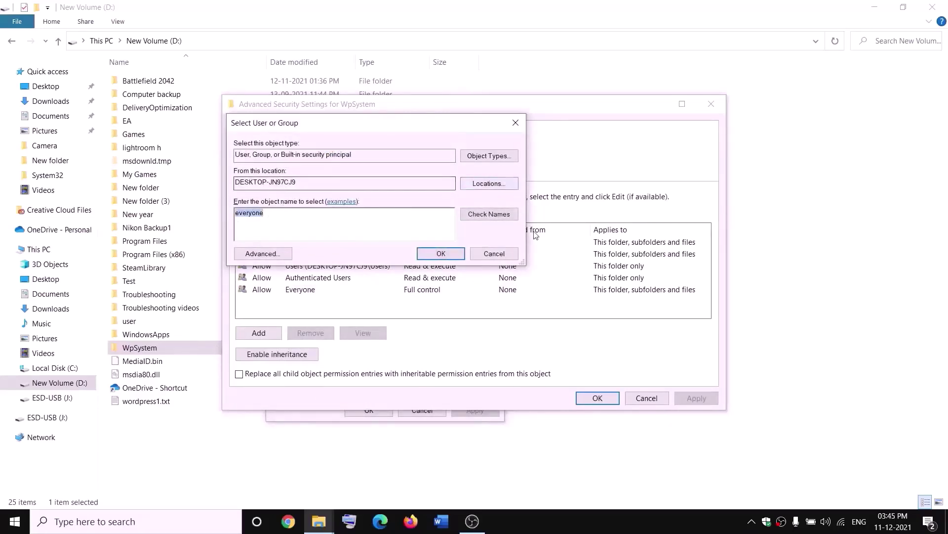
{"action": "left_click", "coordinate": [494, 219]}
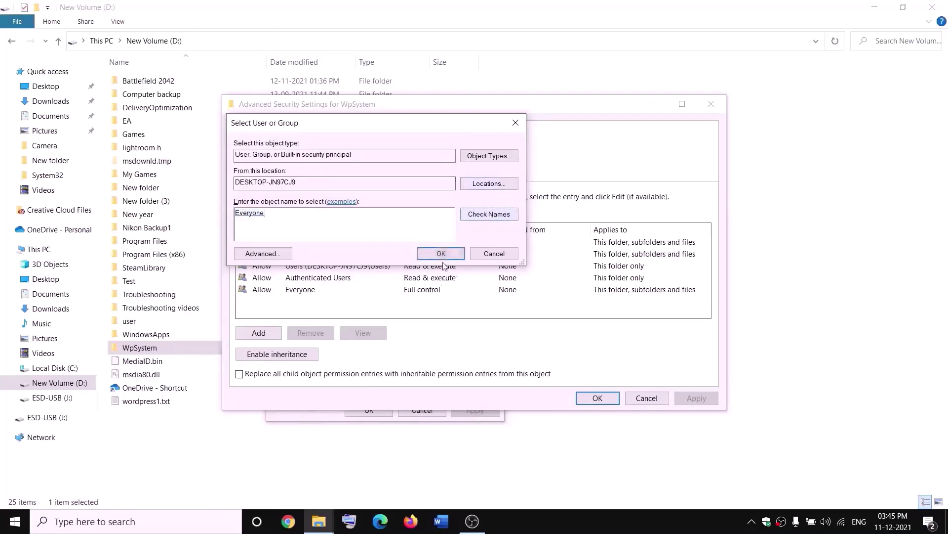
{"action": "left_click", "coordinate": [442, 254]}
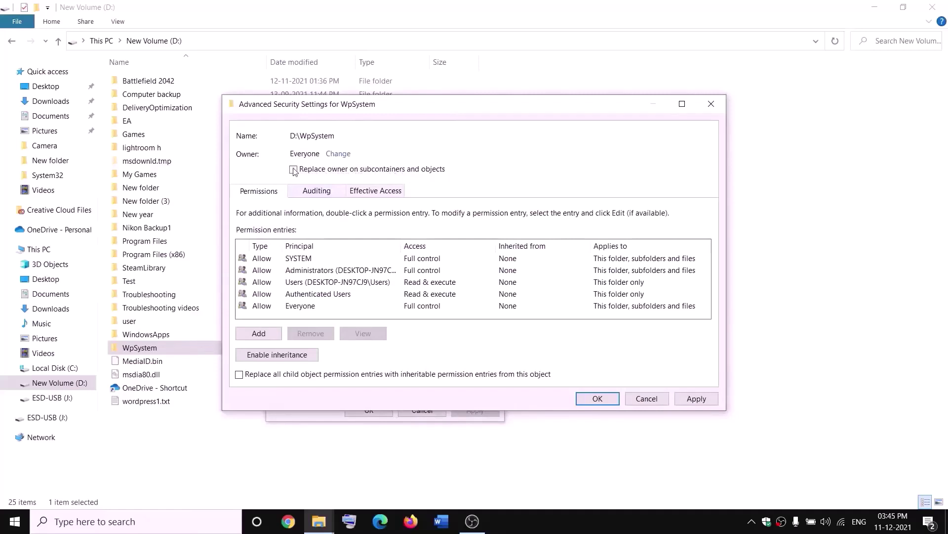
{"action": "left_click", "coordinate": [704, 398]}
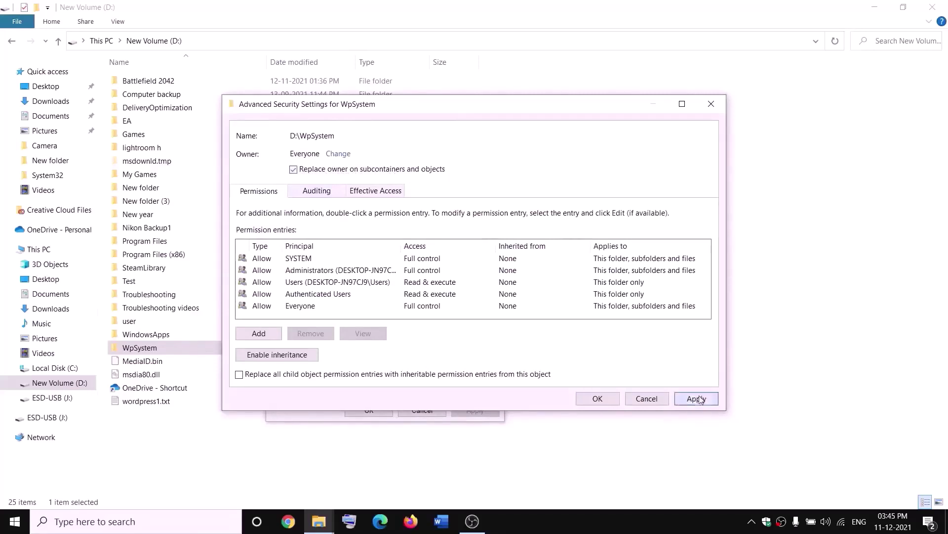
{"action": "left_click", "coordinate": [596, 399]}
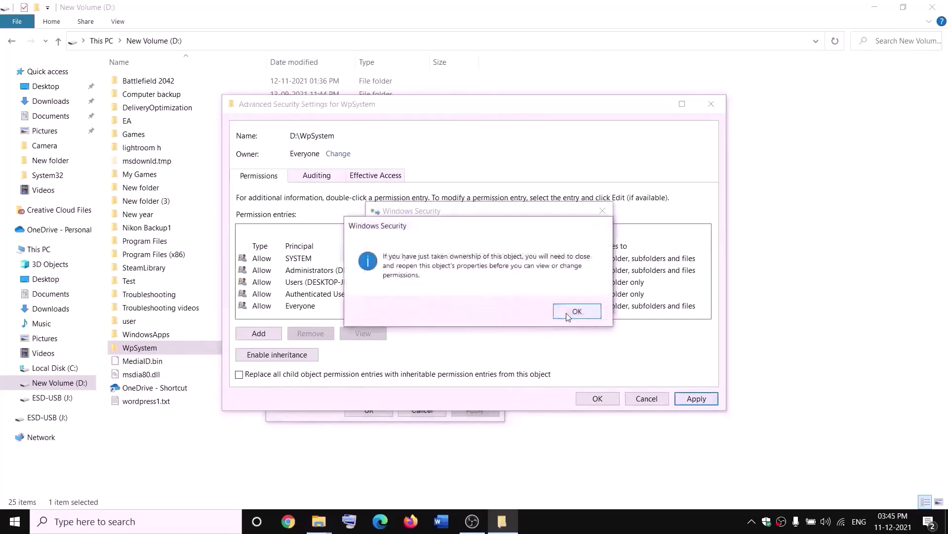
{"action": "left_click", "coordinate": [568, 311]}
{"action": "left_click", "coordinate": [370, 410]}
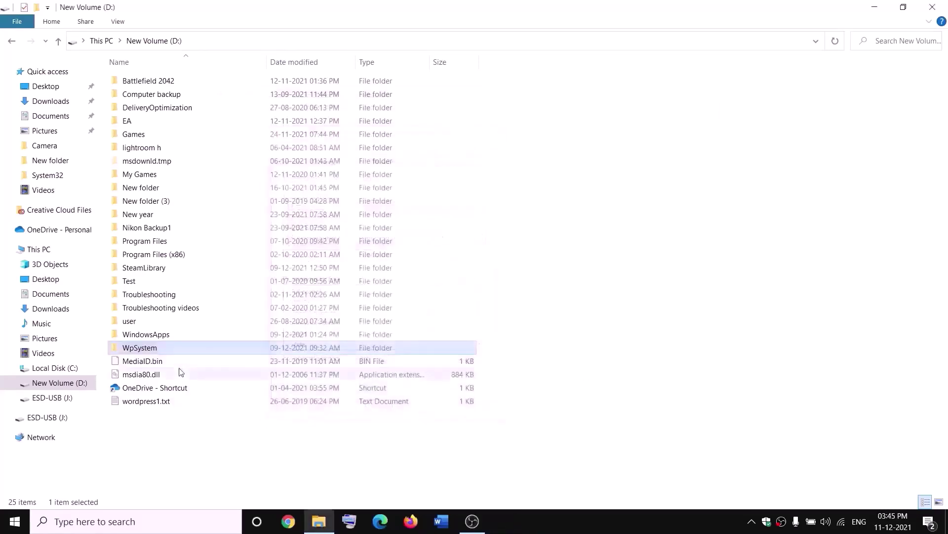
Step: Reopen WpSystem's Advanced security settings from its Properties Security tab
{"action": "right_click", "coordinate": [142, 348]}
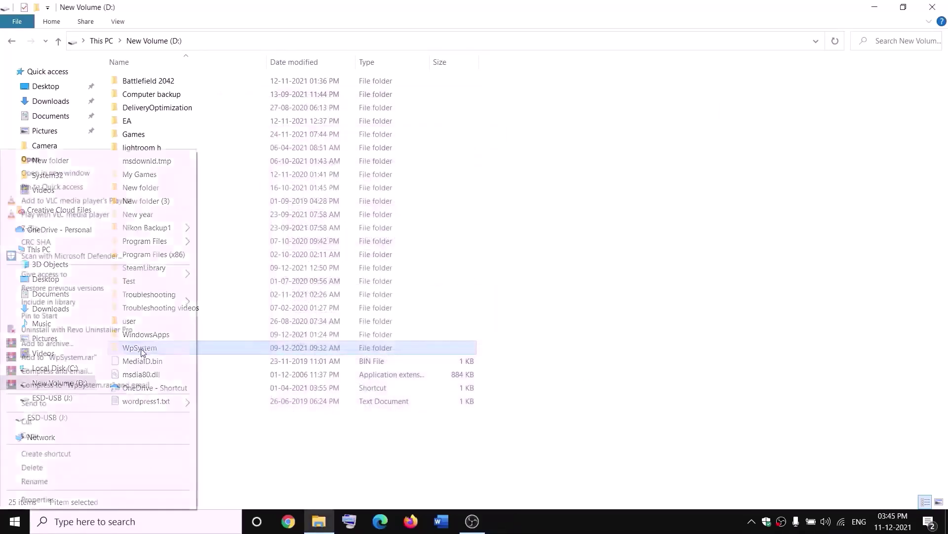
{"action": "left_click", "coordinate": [56, 499]}
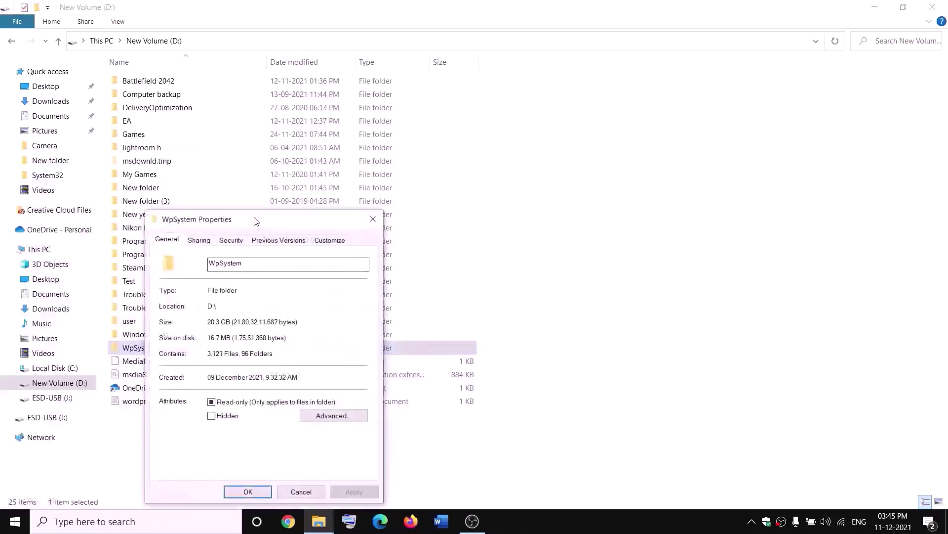
{"action": "left_click_drag", "start_coordinate": [253, 221], "coordinate": [315, 159]}
{"action": "left_click", "coordinate": [348, 180]}
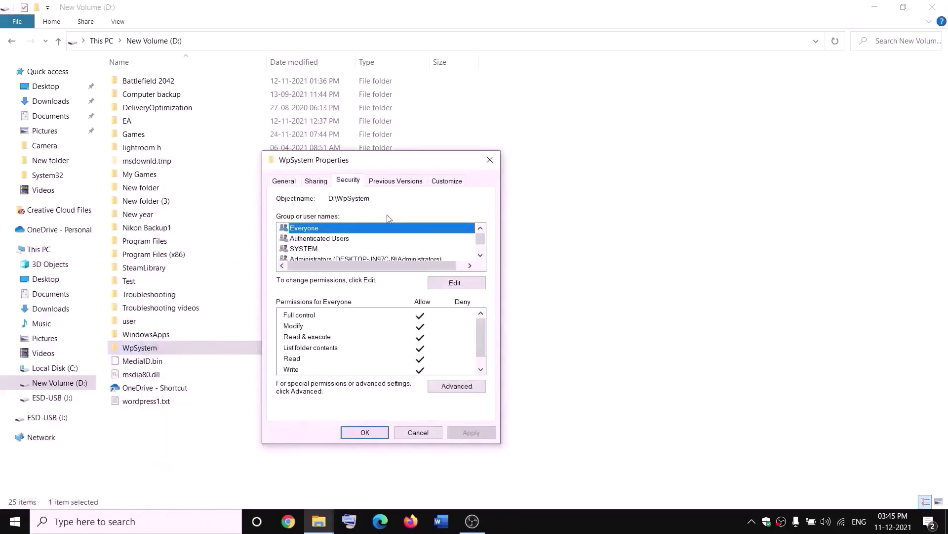
{"action": "left_click", "coordinate": [460, 388]}
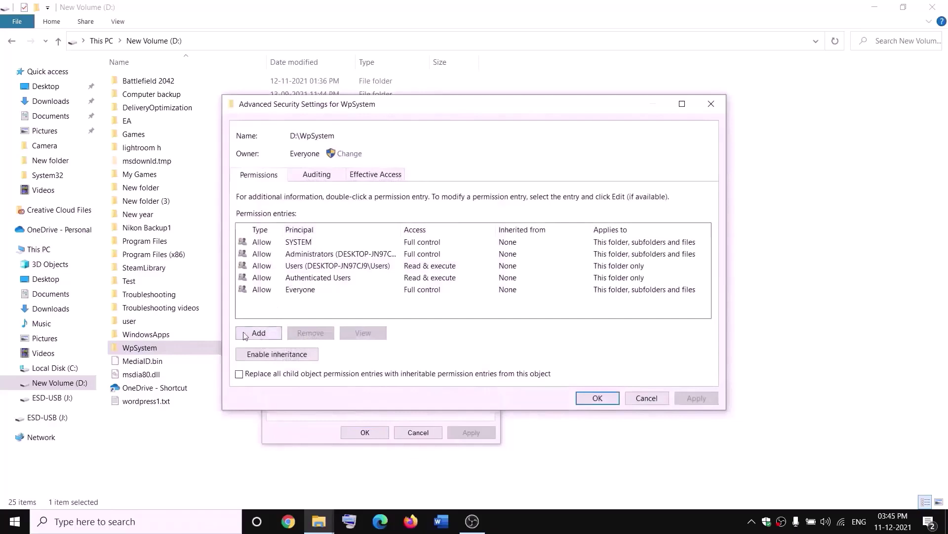
Step: Add a permission entry granting Everyone Full control and apply it
{"action": "left_click", "coordinate": [256, 338]}
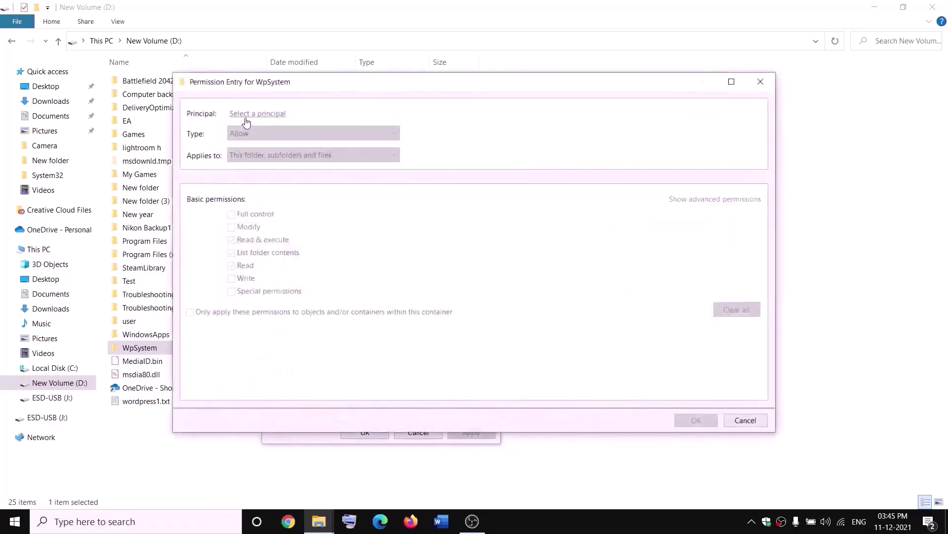
{"action": "left_click", "coordinate": [257, 114]}
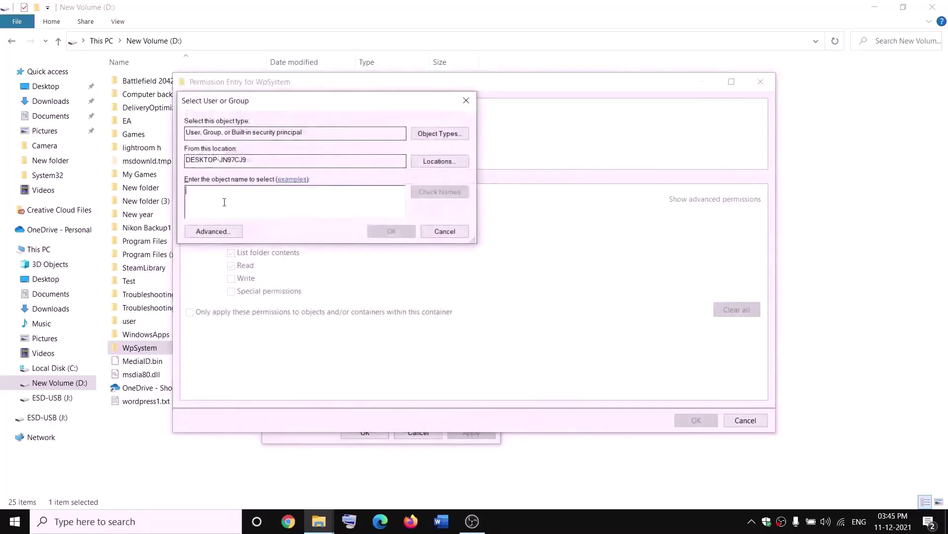
{"action": "type", "text": "everyone"}
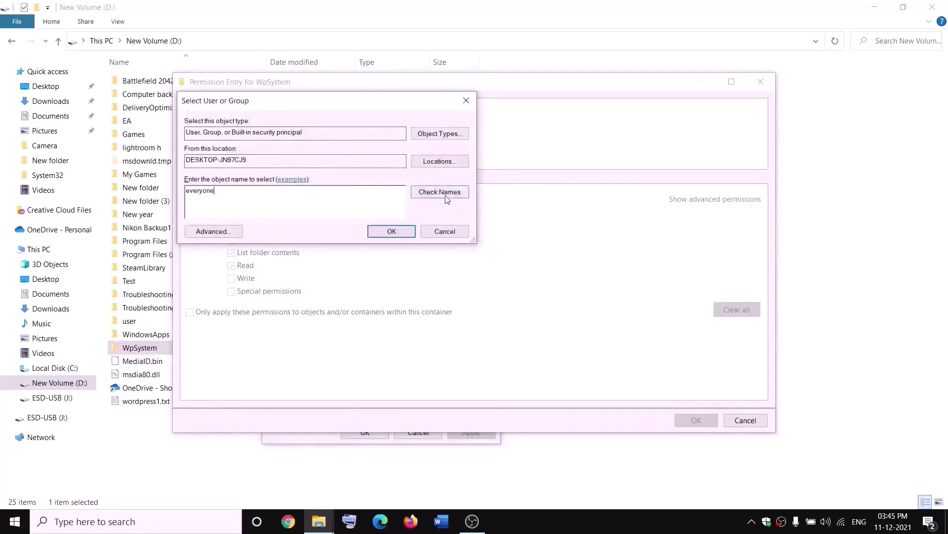
{"action": "left_click", "coordinate": [426, 192]}
{"action": "left_click", "coordinate": [391, 232]}
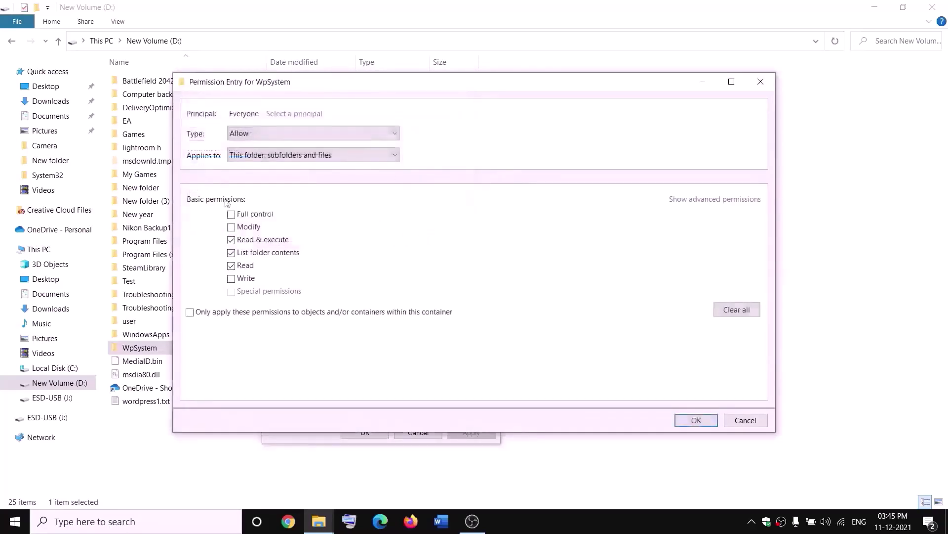
{"action": "left_click", "coordinate": [231, 215]}
{"action": "left_click", "coordinate": [697, 420]}
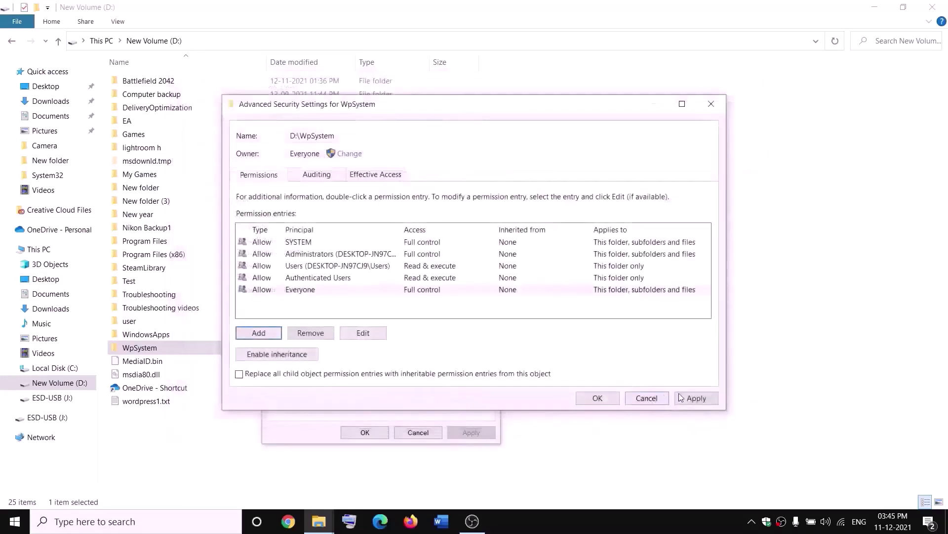
{"action": "left_click", "coordinate": [695, 398]}
{"action": "left_click", "coordinate": [595, 396]}
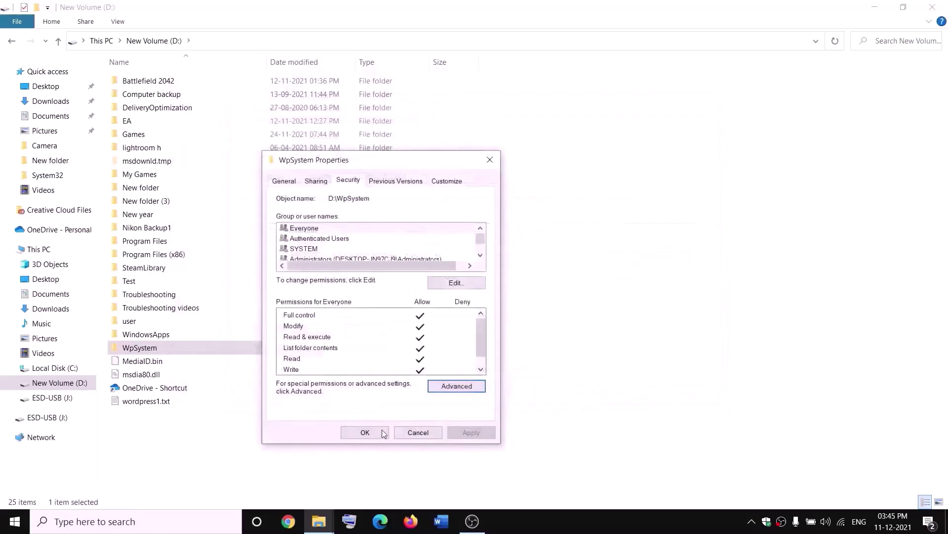
Step: Close the properties and rename the WpSystem folder to WpSystem.old
{"action": "left_click", "coordinate": [366, 433]}
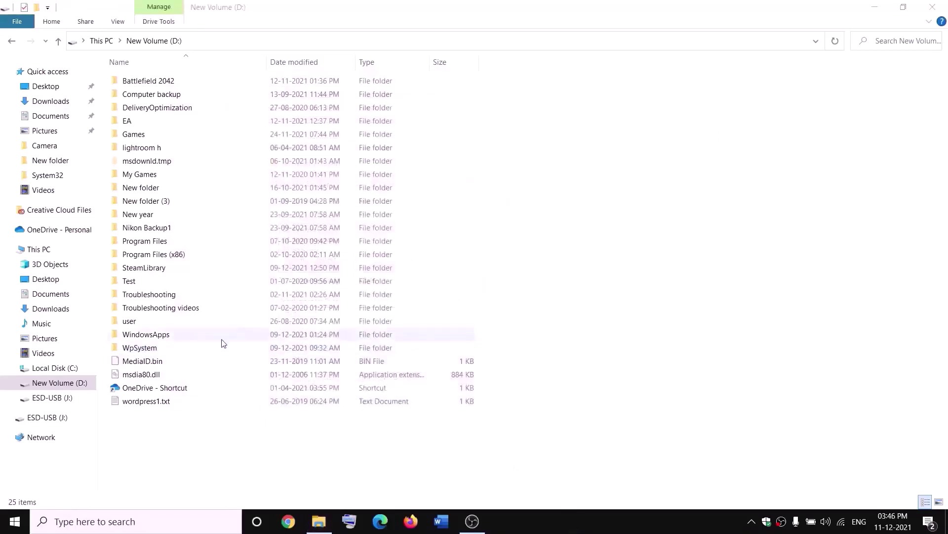
{"action": "right_click", "coordinate": [139, 352]}
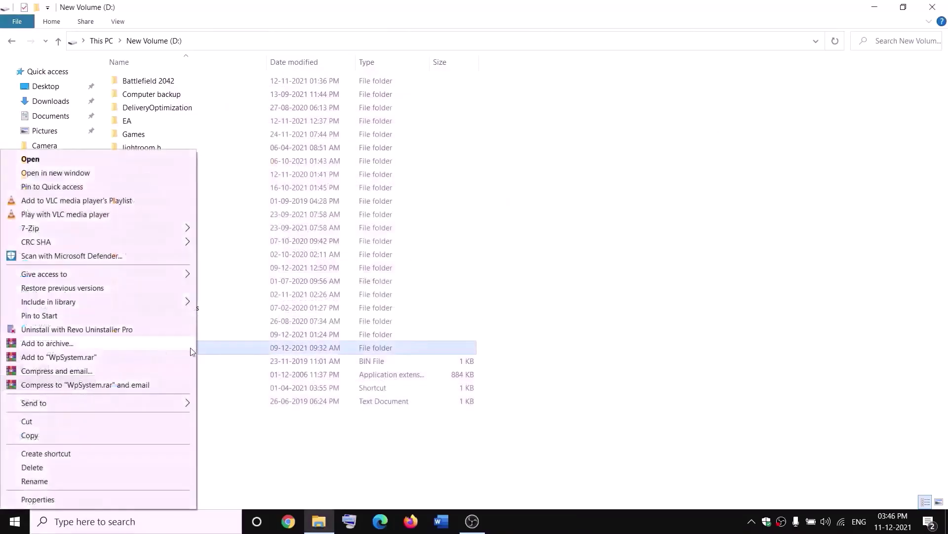
{"action": "left_click", "coordinate": [35, 480]}
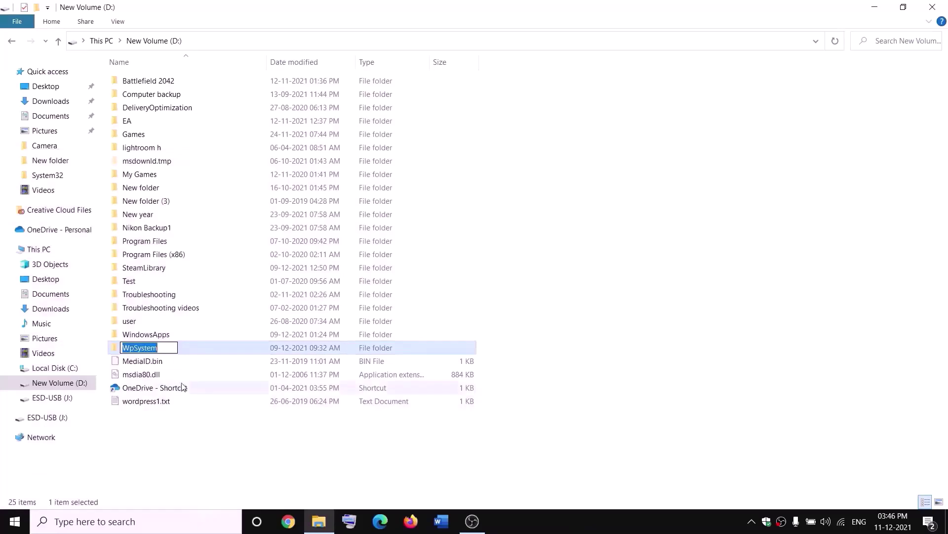
{"action": "key", "text": "End"}
{"action": "type", "text": ".old"}
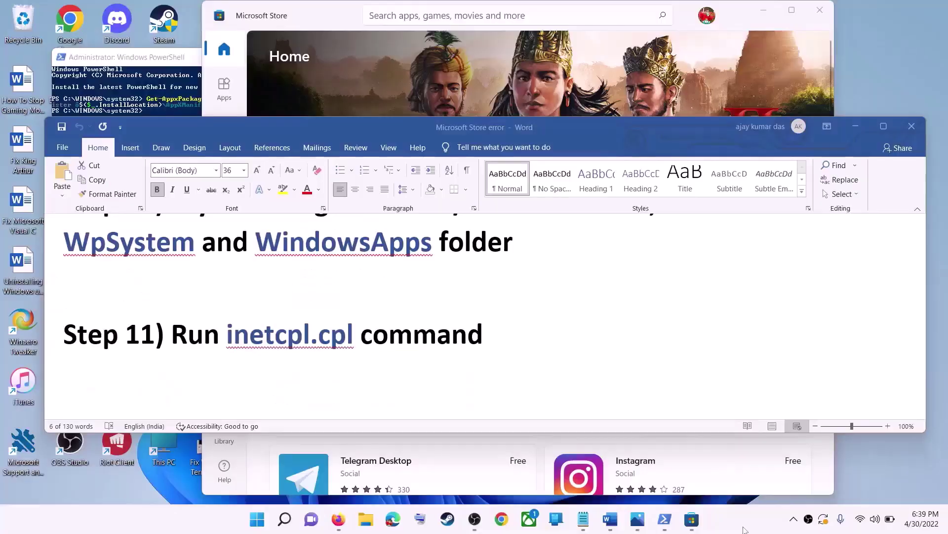
{"action": "left_click_drag", "start_coordinate": [173, 337], "coordinate": [417, 337]}
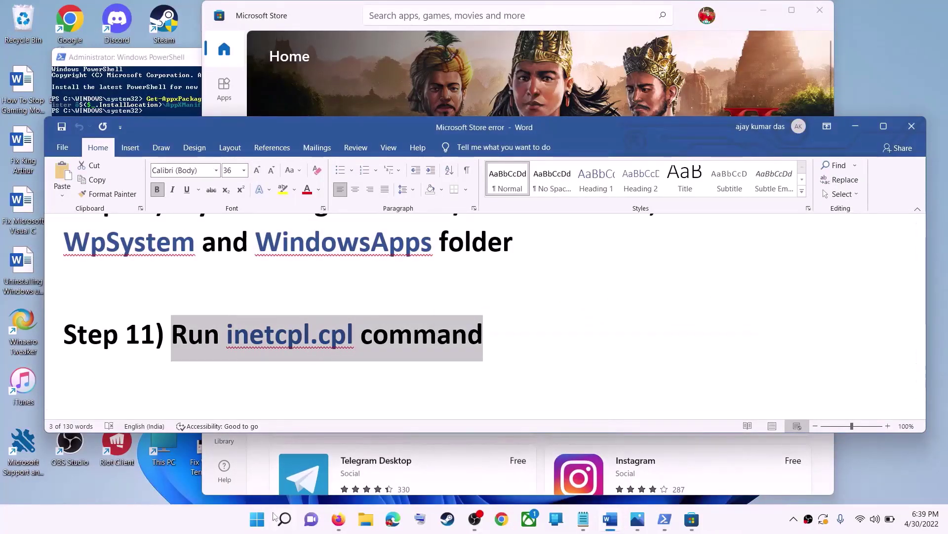
{"action": "left_click", "coordinate": [257, 519]}
{"action": "type", "text": "i"}
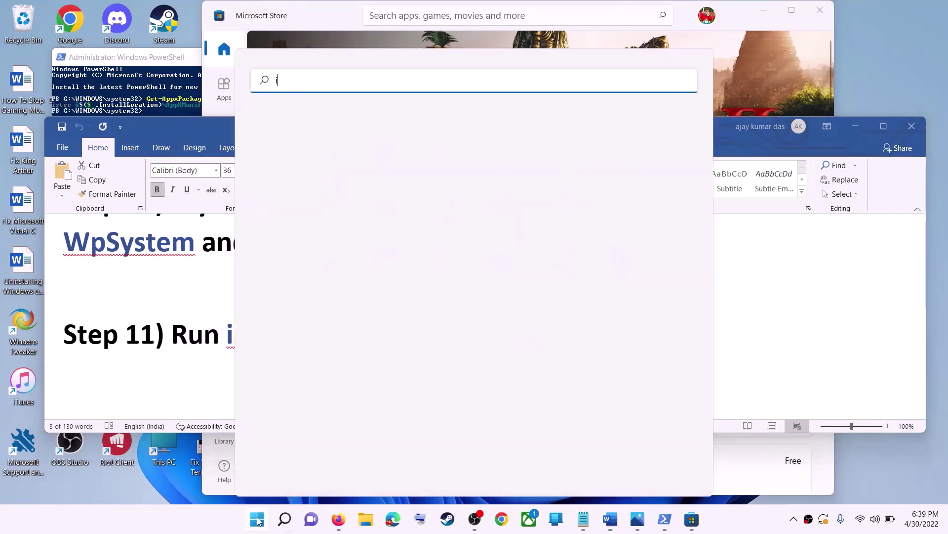
{"action": "type", "text": "netc"}
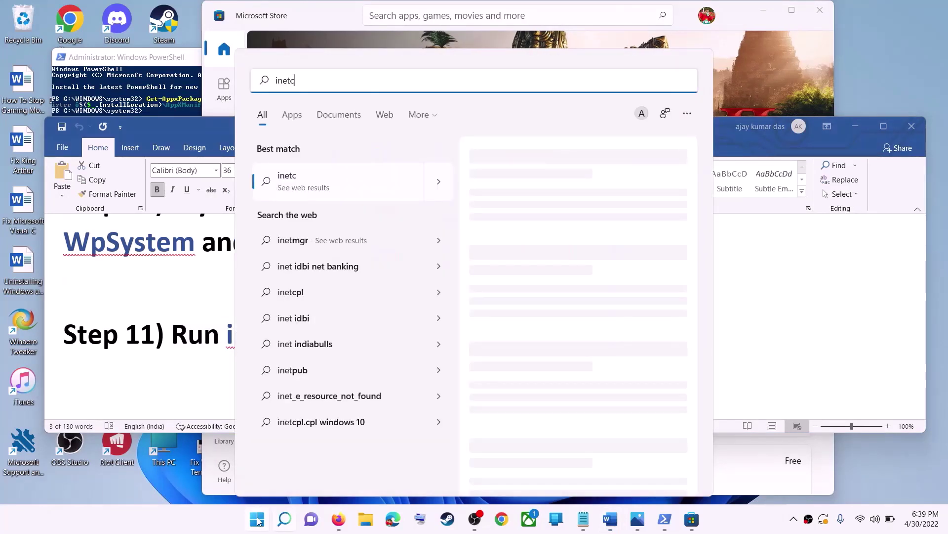
{"action": "type", "text": "pl.cpl"}
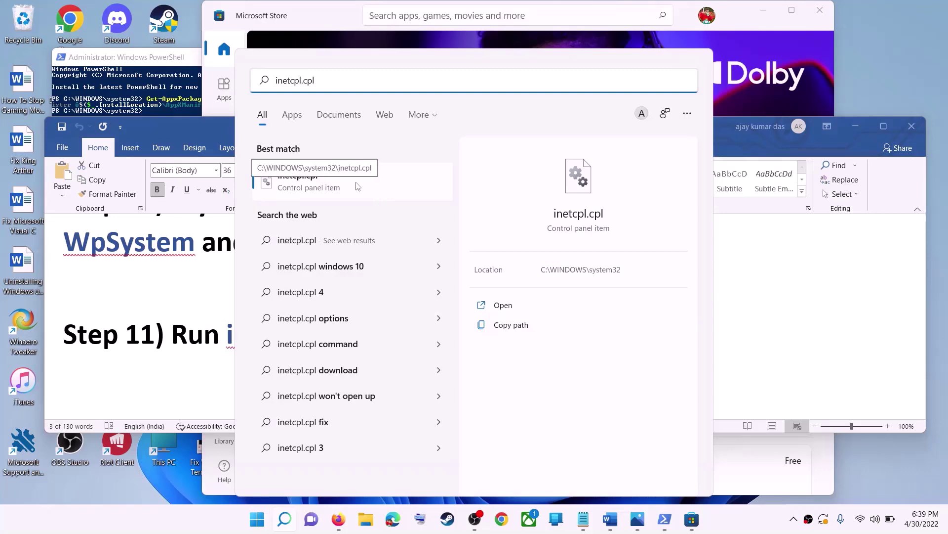
{"action": "left_click", "coordinate": [358, 186]}
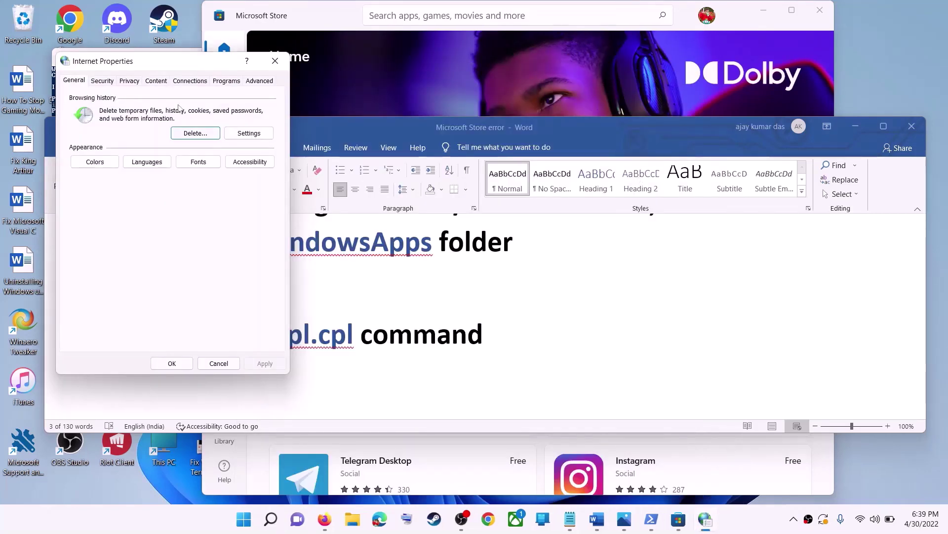
{"action": "left_click_drag", "start_coordinate": [168, 78], "coordinate": [439, 101]}
{"action": "left_click", "coordinate": [526, 120]}
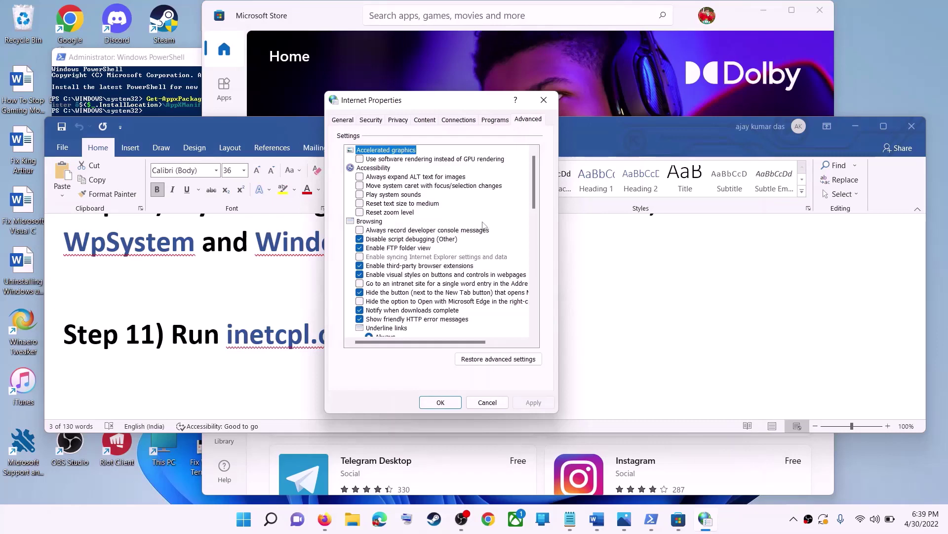
{"action": "scroll", "coordinate": [492, 220], "scroll_direction": "down", "scroll_amount": 15}
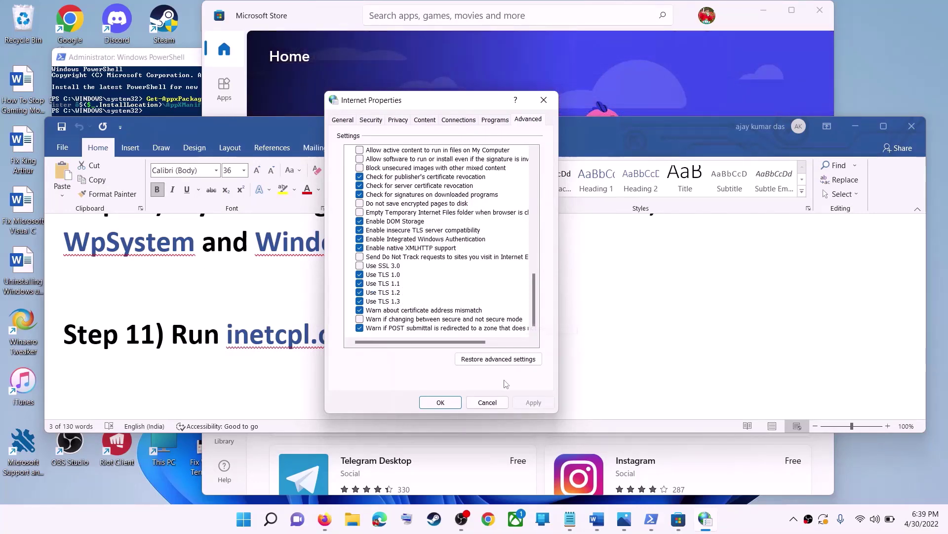
{"action": "left_click", "coordinate": [466, 404]}
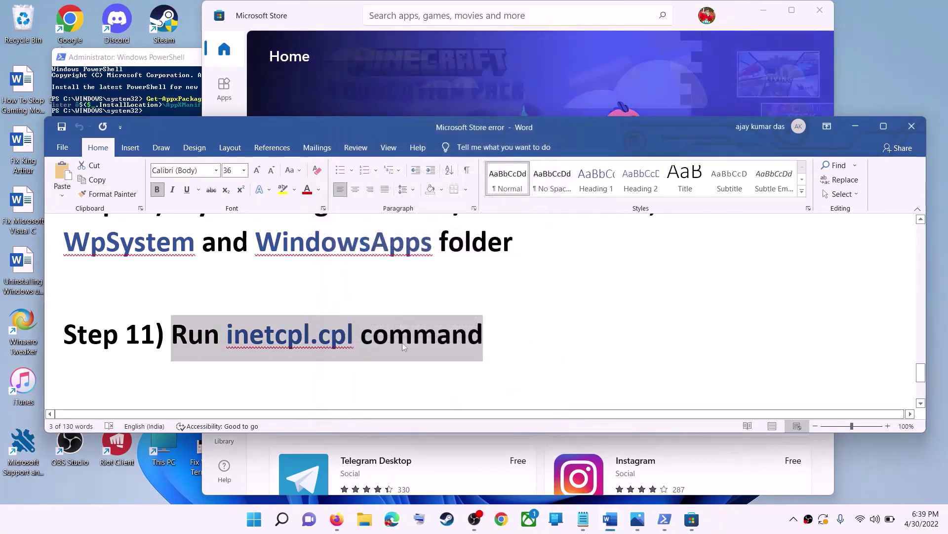
Step: Scroll the Word guide down to the Step 12 heading
{"action": "left_click", "coordinate": [286, 288]}
{"action": "scroll", "coordinate": [306, 299], "scroll_direction": "down", "scroll_amount": 5}
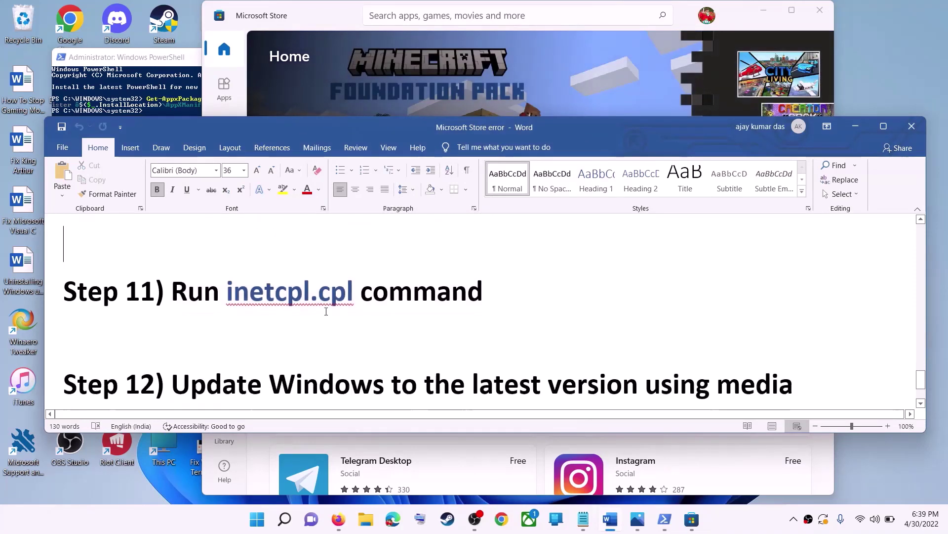
{"action": "left_click_drag", "start_coordinate": [172, 280], "coordinate": [655, 310]}
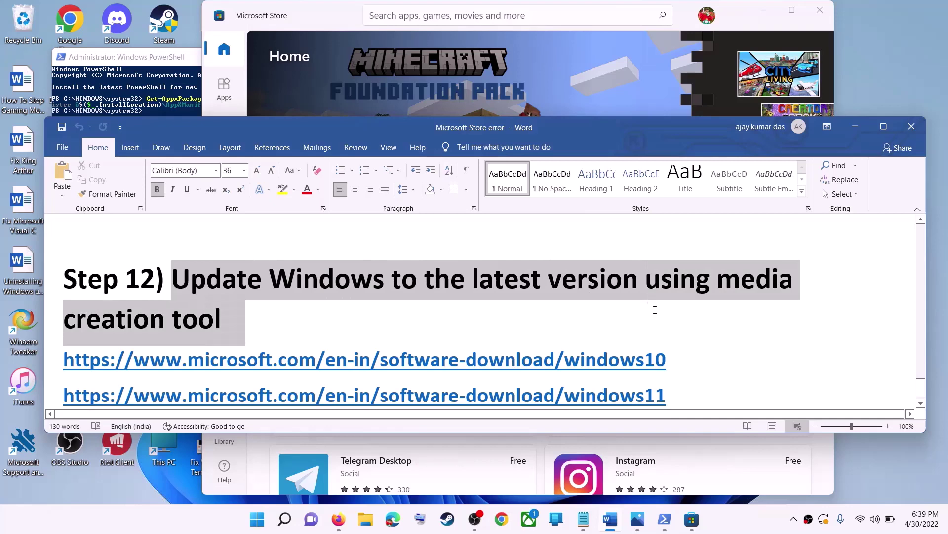
{"action": "left_click", "coordinate": [223, 319]}
Step: Select the windows10 and windows11 download link lines in Step 12
{"action": "scroll", "coordinate": [345, 317], "scroll_direction": "down", "scroll_amount": 1}
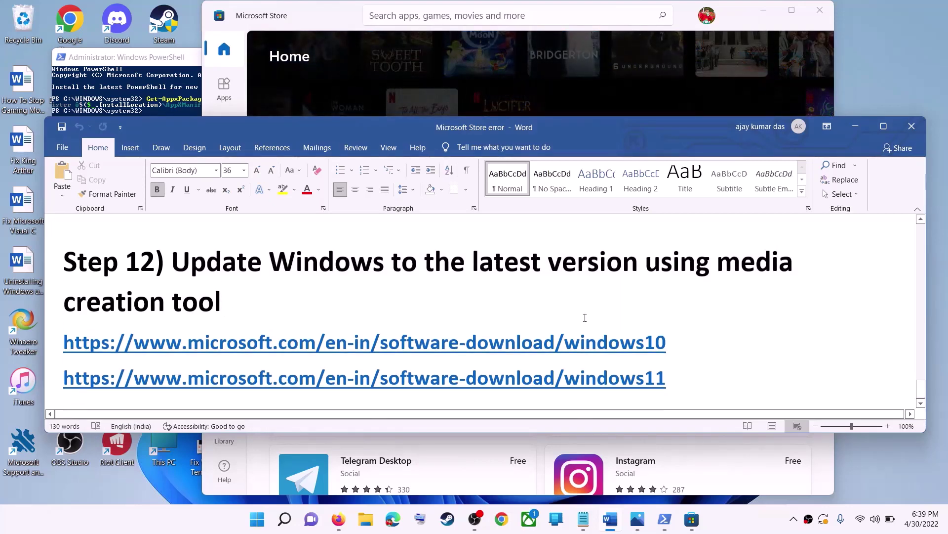
{"action": "triple_click", "coordinate": [692, 341]}
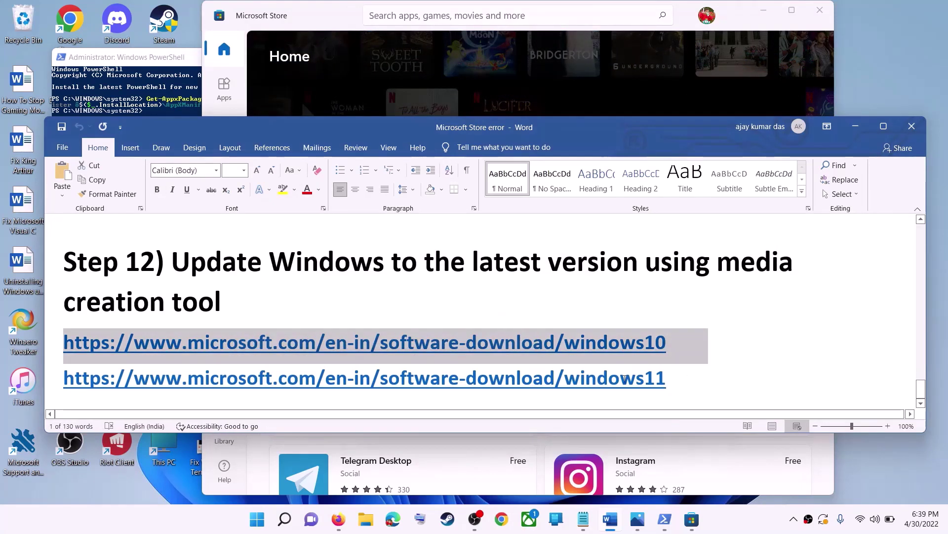
{"action": "triple_click", "coordinate": [673, 379]}
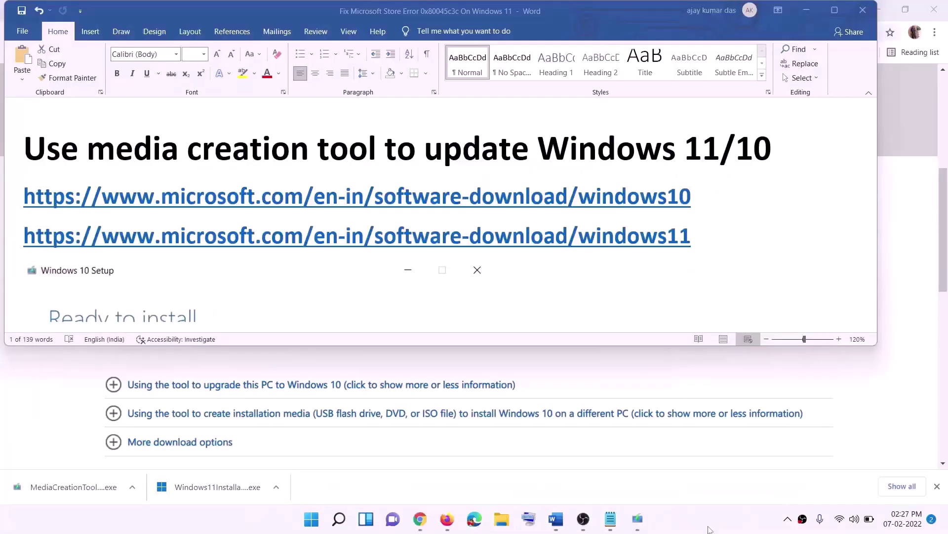
{"action": "triple_click", "coordinate": [698, 212]}
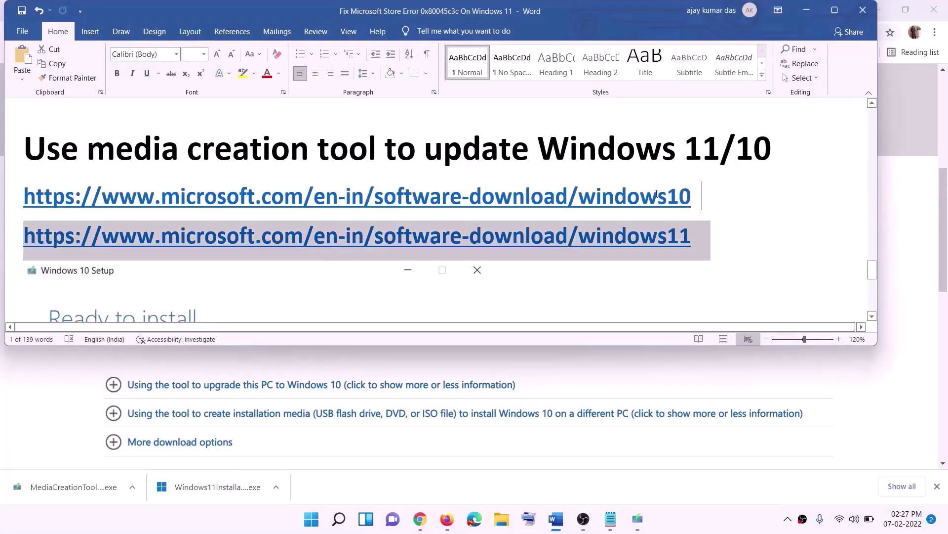
{"action": "triple_click", "coordinate": [687, 194]}
{"action": "triple_click", "coordinate": [705, 237]}
Step: Download the Windows 10 Media Creation Tool from the Windows 10 download page
{"action": "left_click", "coordinate": [807, 10]}
{"action": "scroll", "coordinate": [400, 247], "scroll_direction": "up", "scroll_amount": 5}
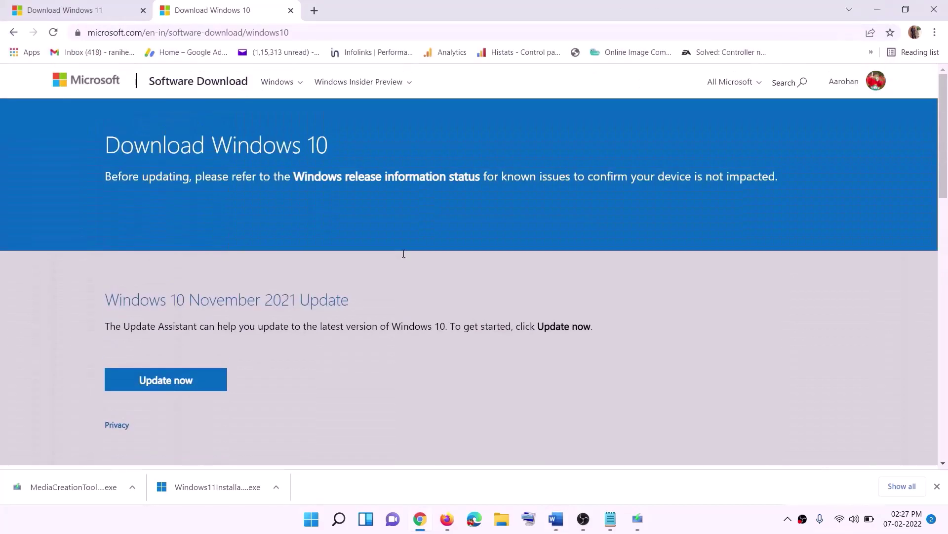
{"action": "scroll", "coordinate": [331, 210], "scroll_direction": "down", "scroll_amount": 5}
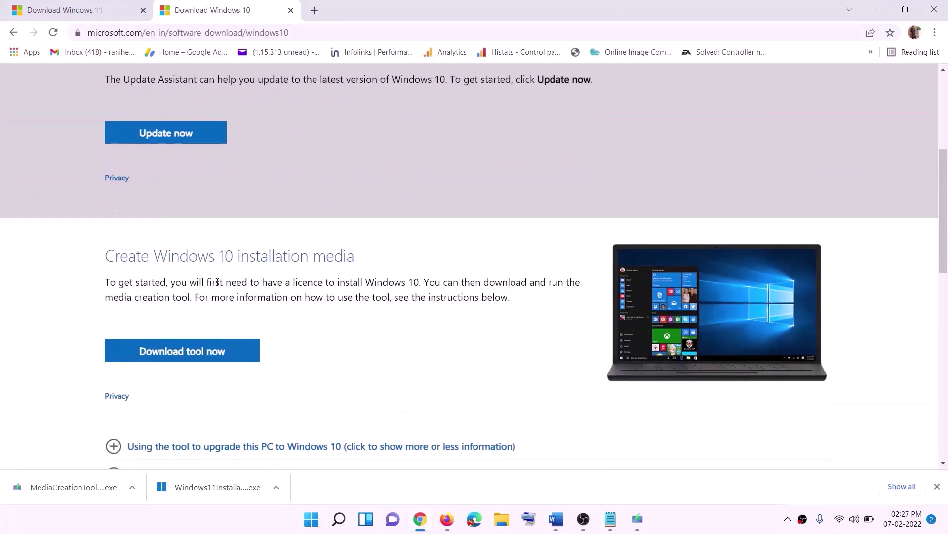
{"action": "left_click_drag", "start_coordinate": [112, 297], "coordinate": [213, 297]}
{"action": "scroll", "coordinate": [317, 274], "scroll_direction": "down", "scroll_amount": 2}
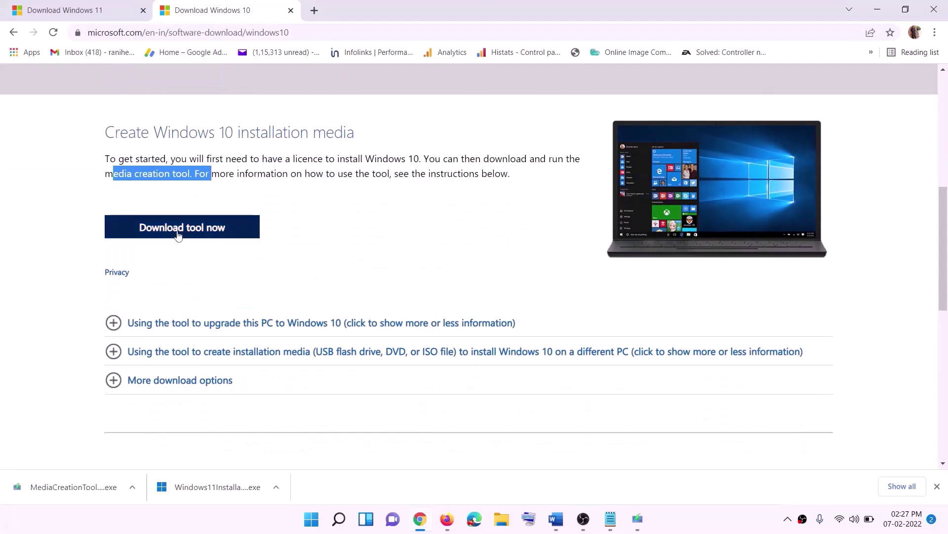
{"action": "left_click", "coordinate": [214, 231]}
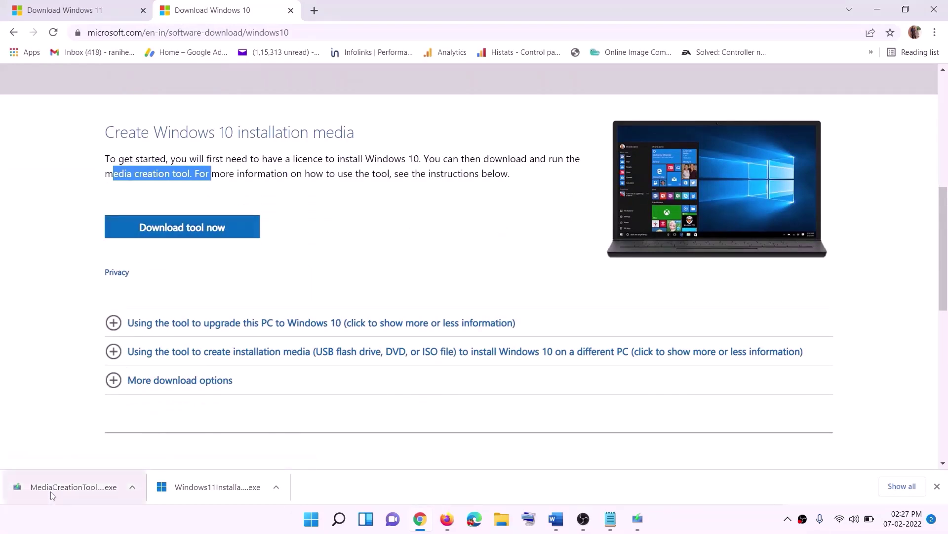
Step: Run MediaCreationTool, accept the licence and keep Upgrade this PC now, starting the Windows 10 download
{"action": "left_click", "coordinate": [639, 522]}
{"action": "left_click", "coordinate": [618, 403]}
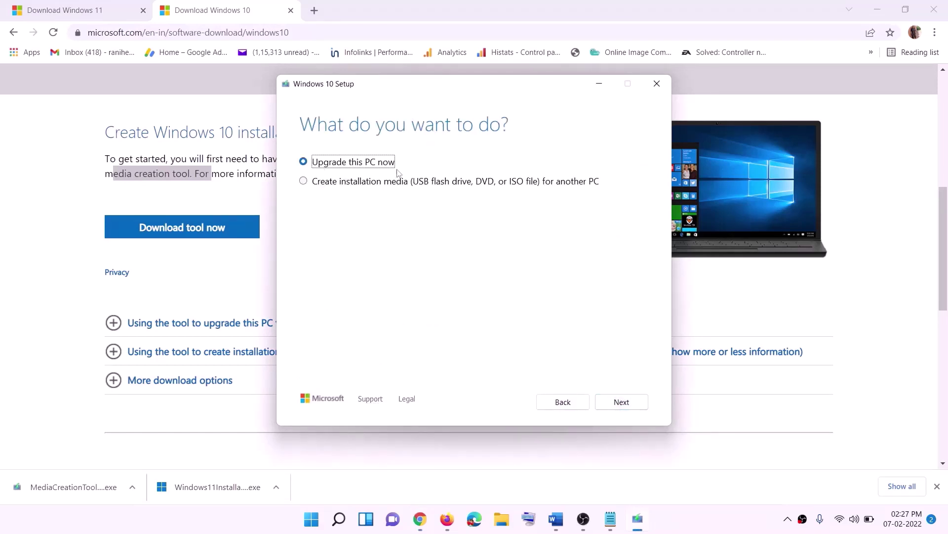
{"action": "left_click", "coordinate": [622, 402]}
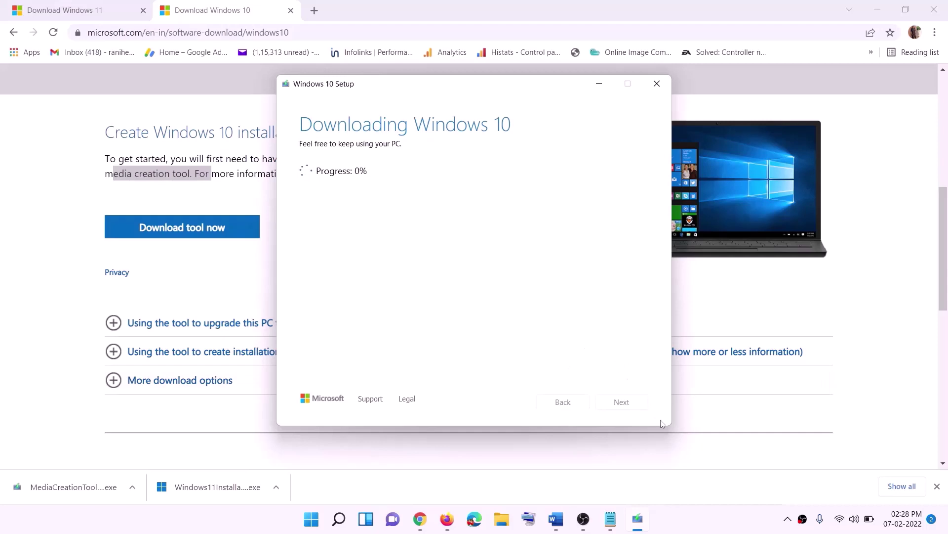
{"action": "left_click", "coordinate": [701, 529]}
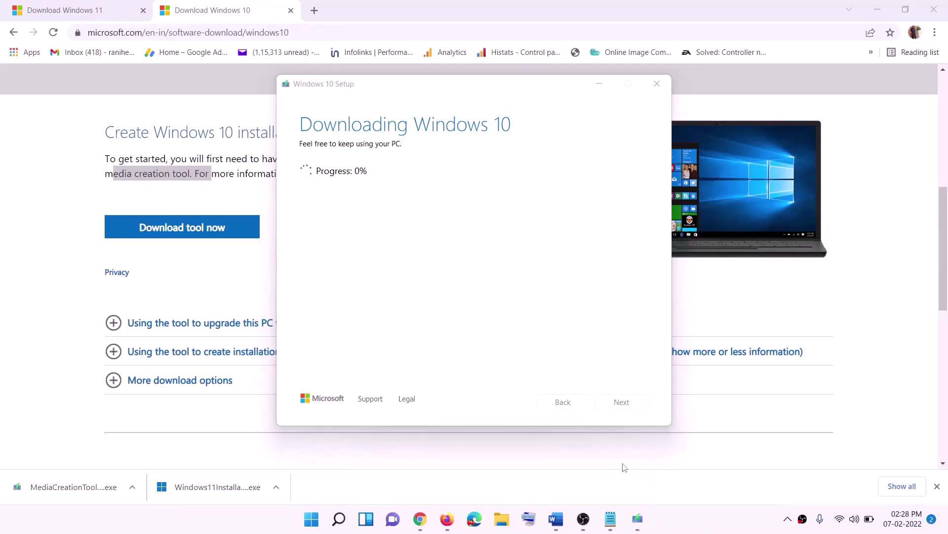
{"action": "left_click", "coordinate": [562, 527]}
Step: Maximize Word and scroll through the guide's Ready to install screenshot
{"action": "scroll", "coordinate": [48, 226], "scroll_direction": "down", "scroll_amount": 2}
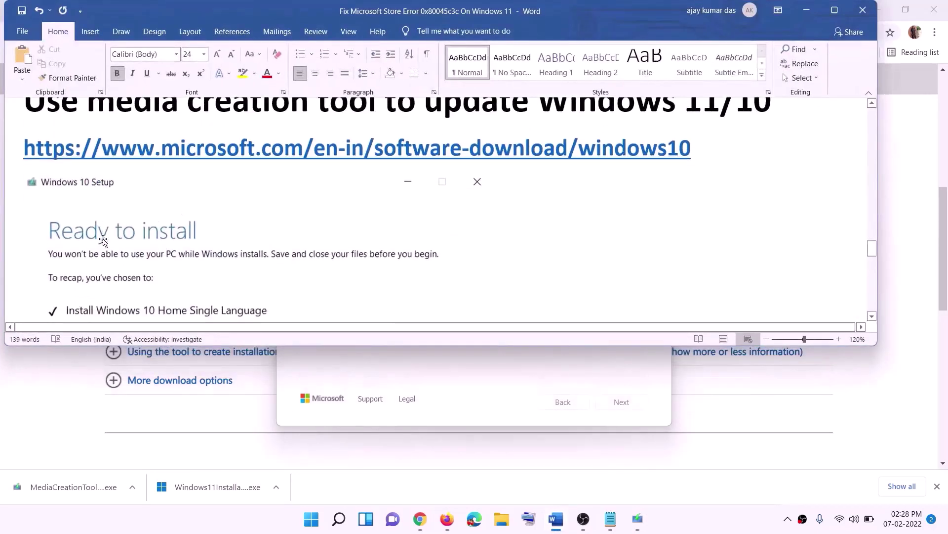
{"action": "left_click", "coordinate": [835, 10]}
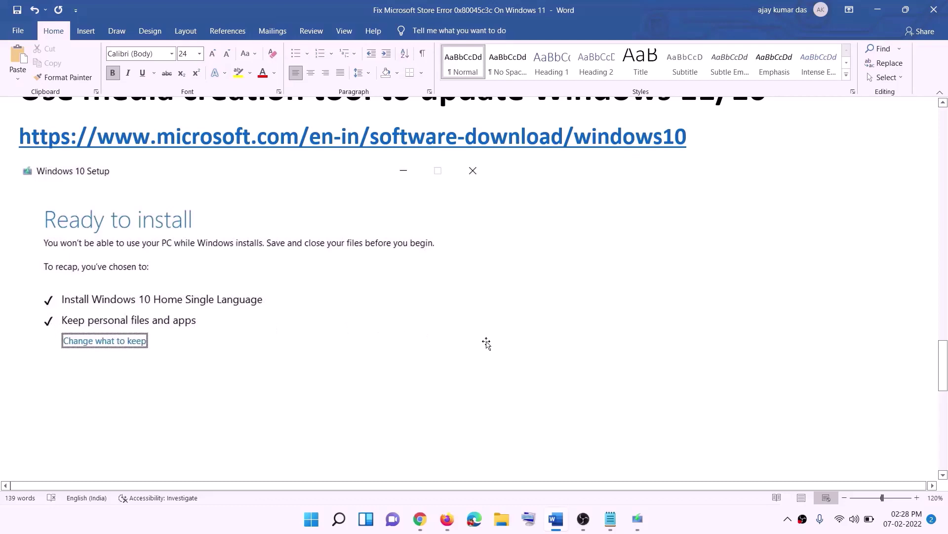
{"action": "scroll", "coordinate": [486, 344], "scroll_direction": "down", "scroll_amount": 3}
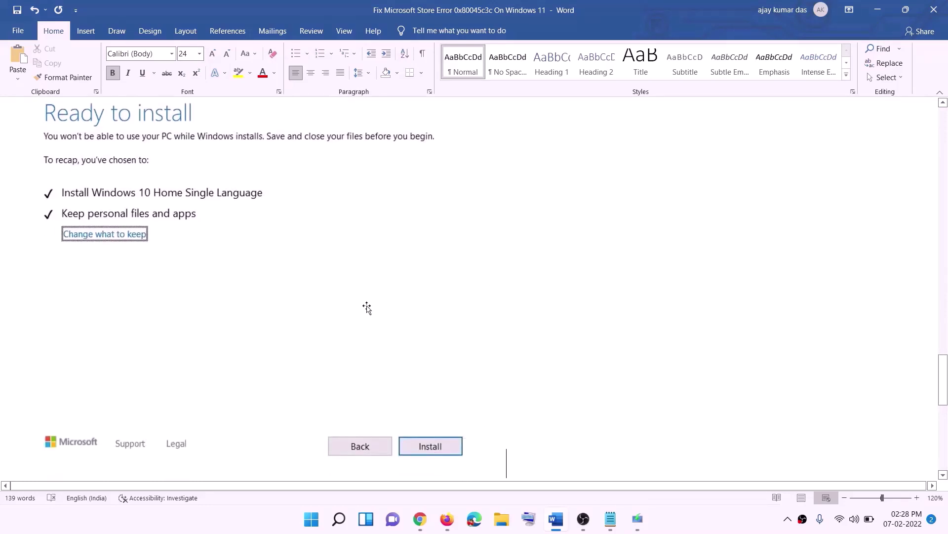
{"action": "scroll", "coordinate": [389, 307], "scroll_direction": "up", "scroll_amount": 1}
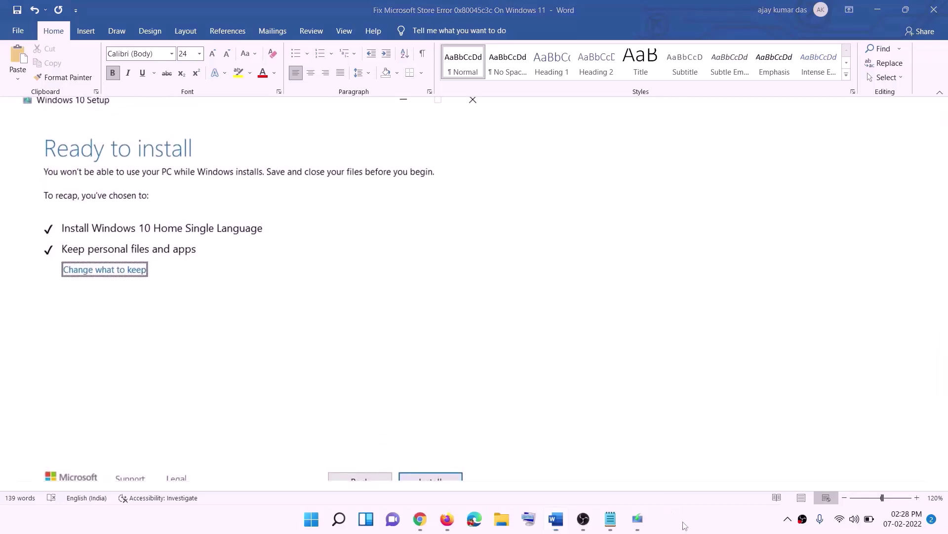
Step: Download the Windows 11 Media Creation Tool from the Download Windows 11 page, then run it with admin permission
{"action": "left_click", "coordinate": [439, 522]}
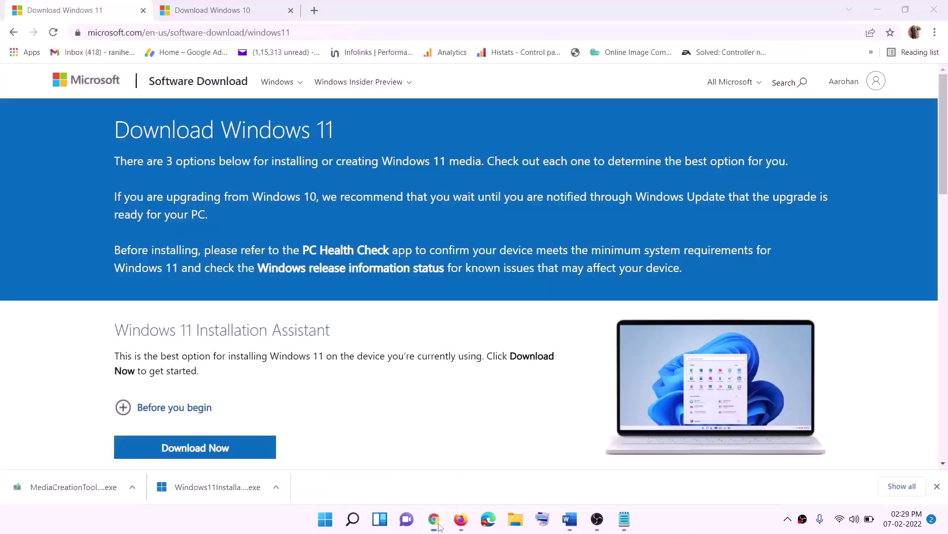
{"action": "scroll", "coordinate": [209, 211], "scroll_direction": "down", "scroll_amount": 5}
{"action": "left_click_drag", "start_coordinate": [175, 293], "coordinate": [260, 293]}
{"action": "left_click_drag", "start_coordinate": [177, 293], "coordinate": [275, 293]}
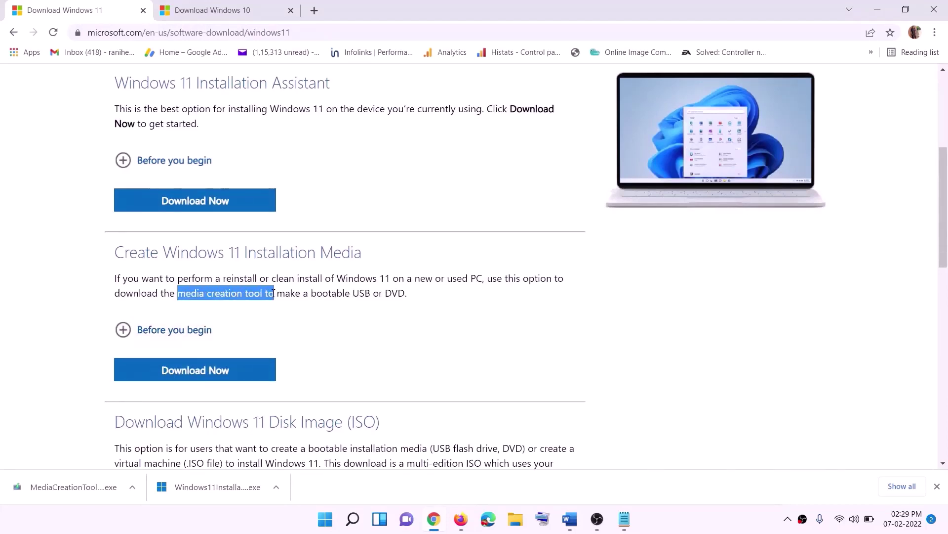
{"action": "left_click", "coordinate": [188, 377]}
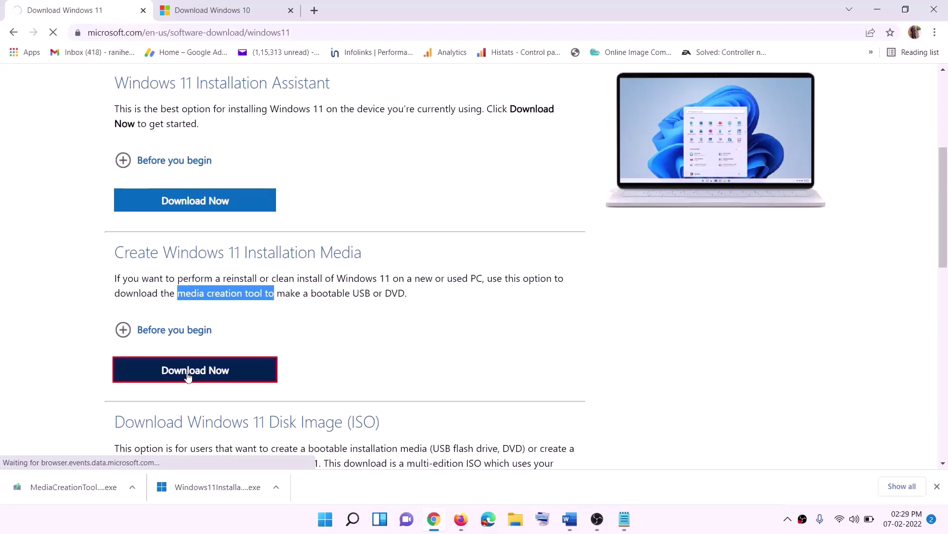
{"action": "left_click", "coordinate": [66, 492]}
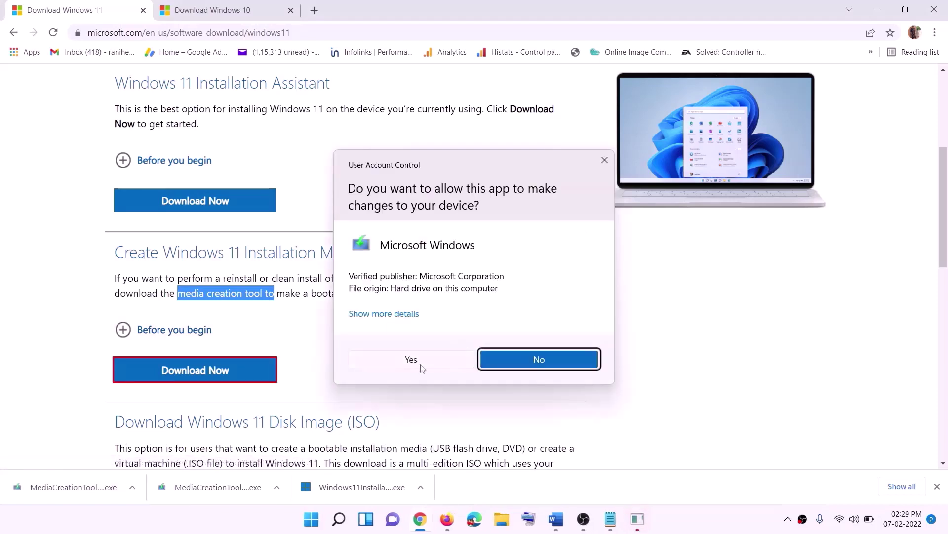
{"action": "left_click", "coordinate": [421, 365]}
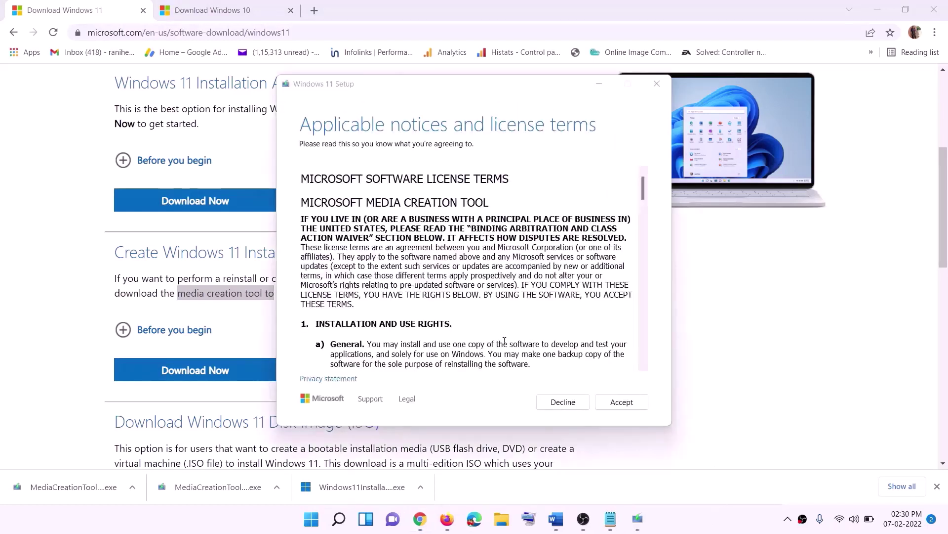
Step: Accept the licence, keep the recommended language and edition, and save an ISO named Windows to Desktop
{"action": "left_click", "coordinate": [613, 400]}
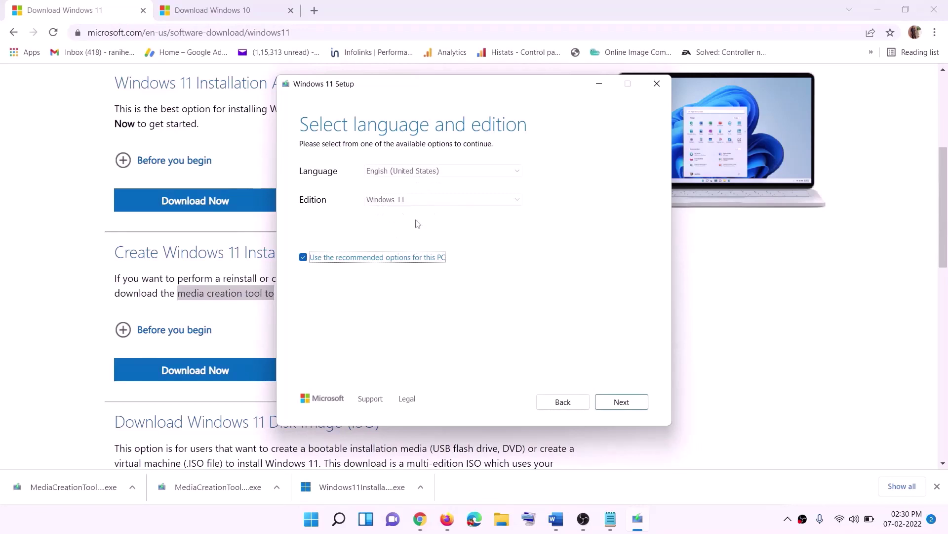
{"action": "left_click", "coordinate": [615, 401]}
{"action": "left_click", "coordinate": [326, 214]}
{"action": "left_click", "coordinate": [621, 401]}
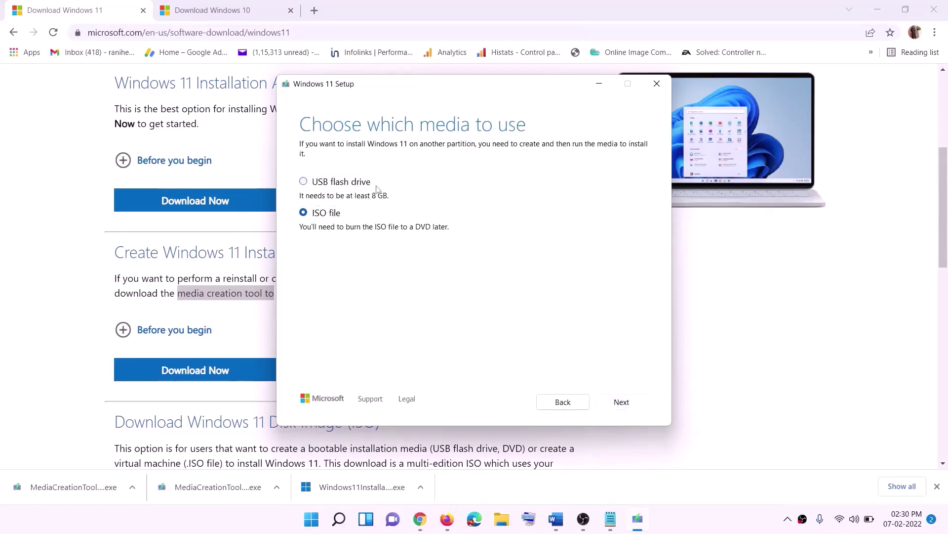
{"action": "scroll", "coordinate": [328, 249], "scroll_direction": "up", "scroll_amount": 1}
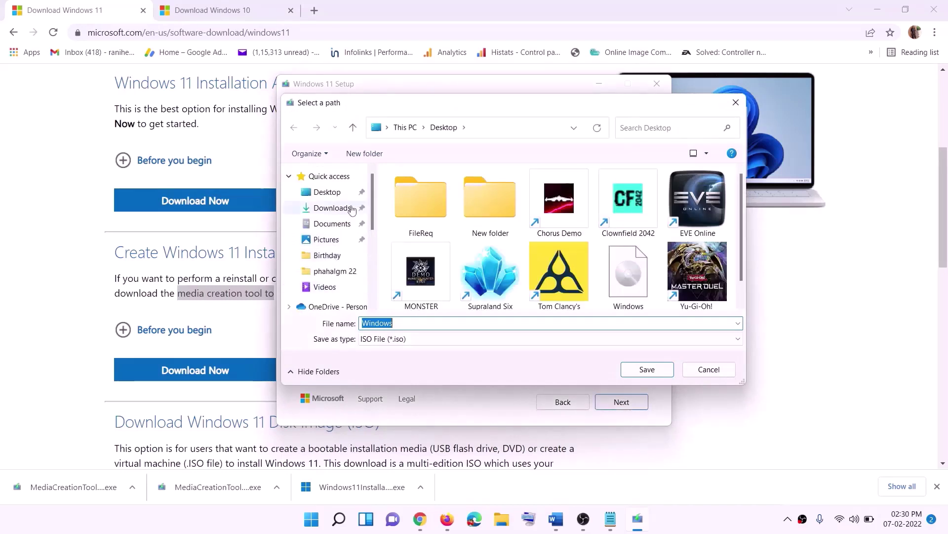
{"action": "left_click", "coordinate": [325, 193]}
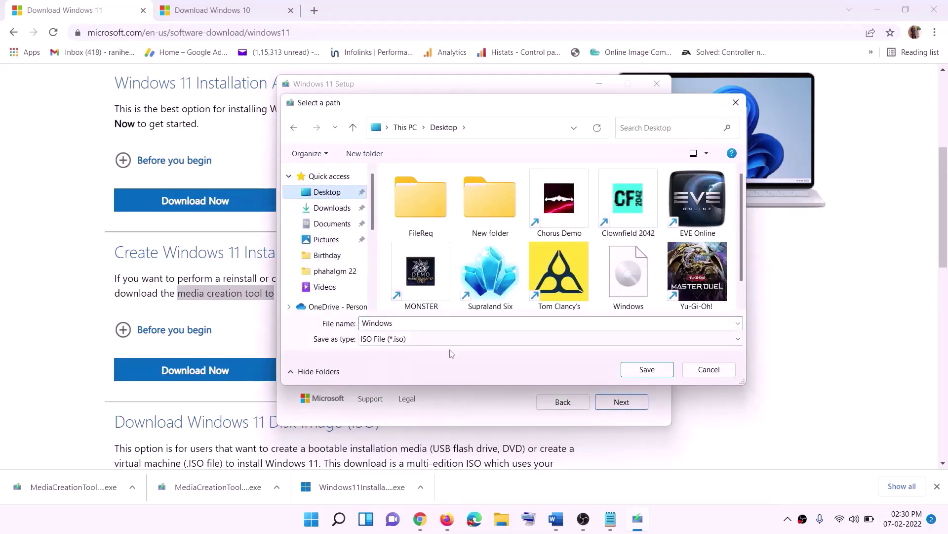
{"action": "left_click", "coordinate": [649, 373]}
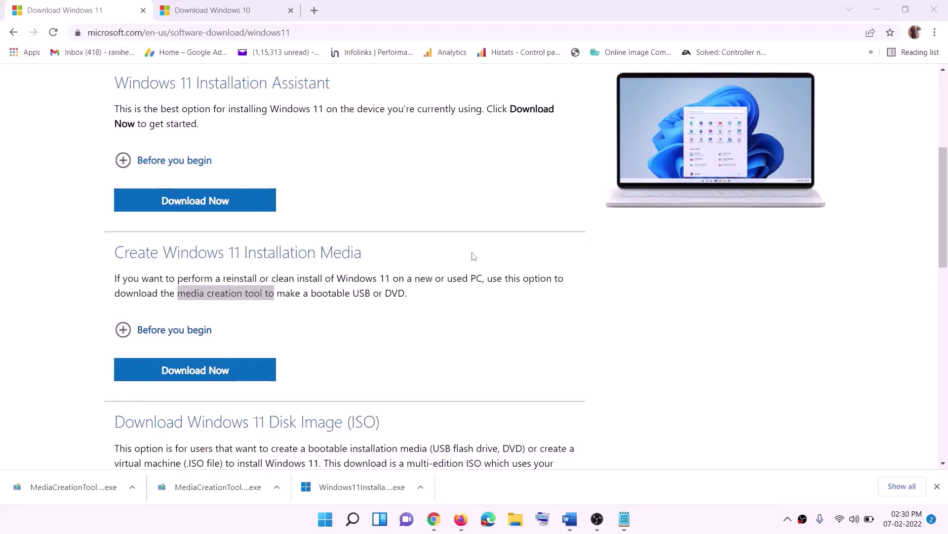
Step: Mount the Windows ISO from the desktop and launch setup from DVD Drive (F:), allowing changes
{"action": "key", "text": "super+d"}
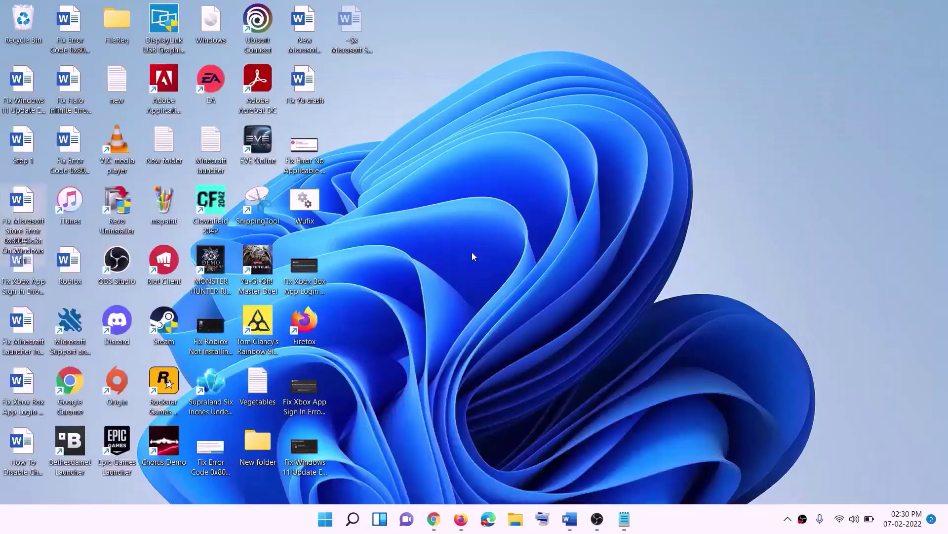
{"action": "left_click_drag", "start_coordinate": [221, 26], "coordinate": [397, 314]}
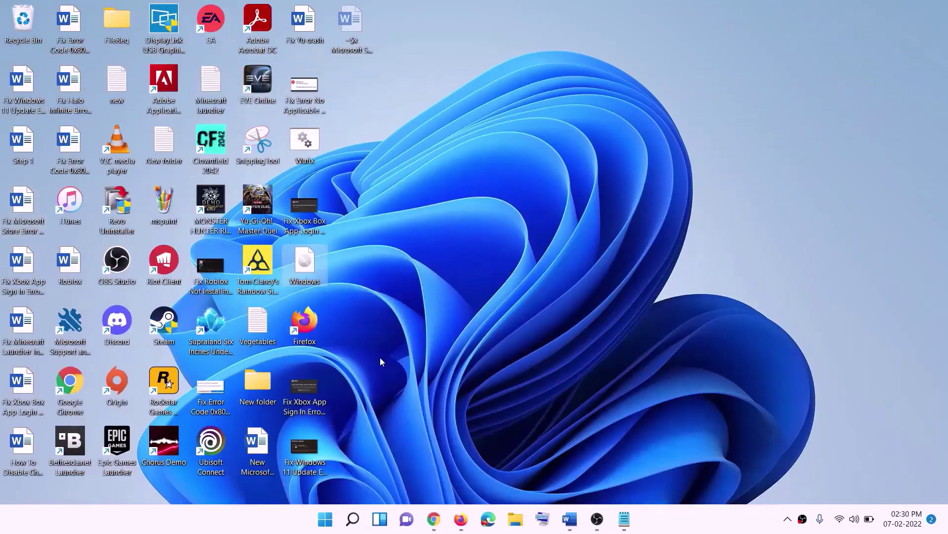
{"action": "double_click", "coordinate": [312, 264]}
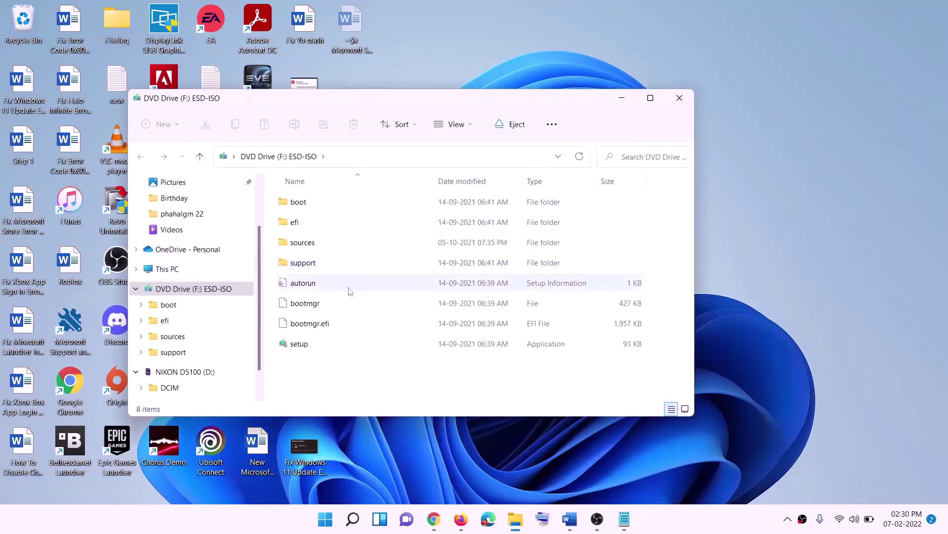
{"action": "left_click", "coordinate": [302, 345]}
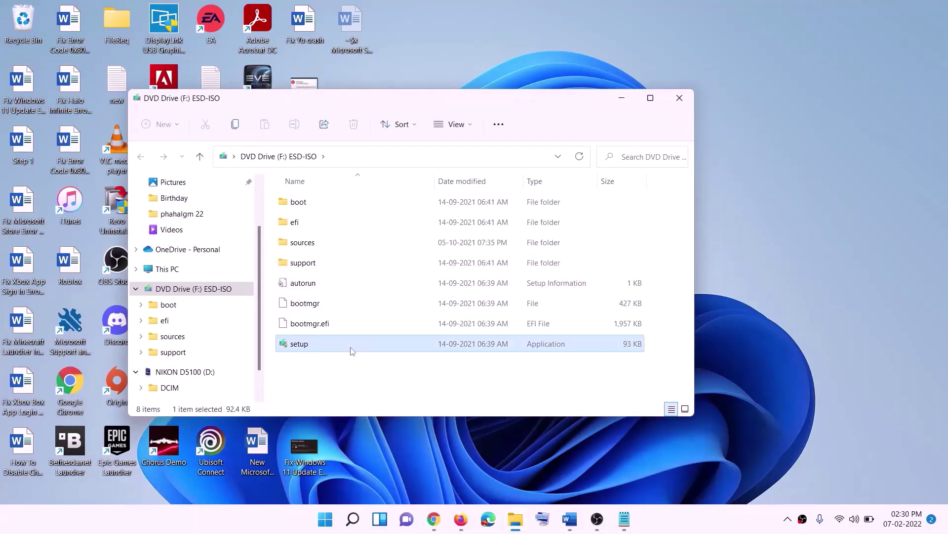
{"action": "double_click", "coordinate": [324, 343]}
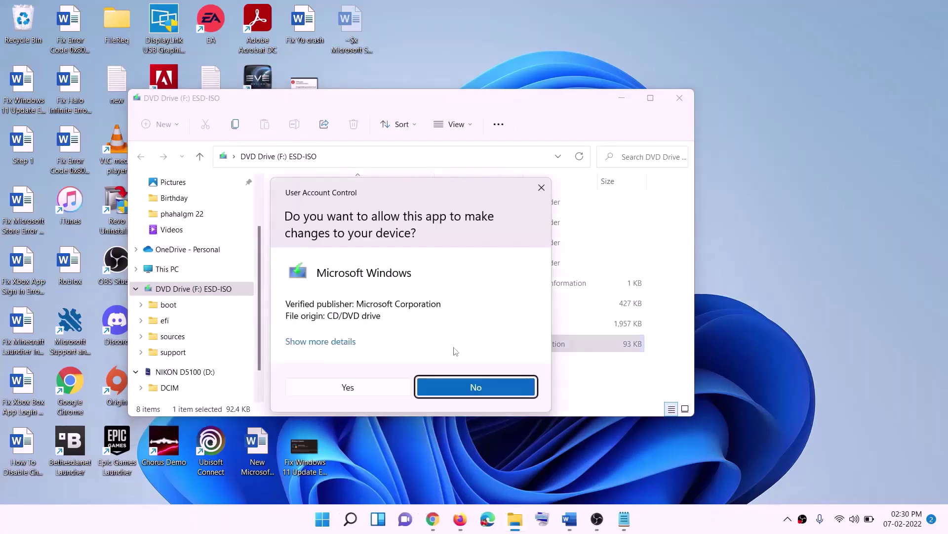
{"action": "left_click", "coordinate": [381, 387]}
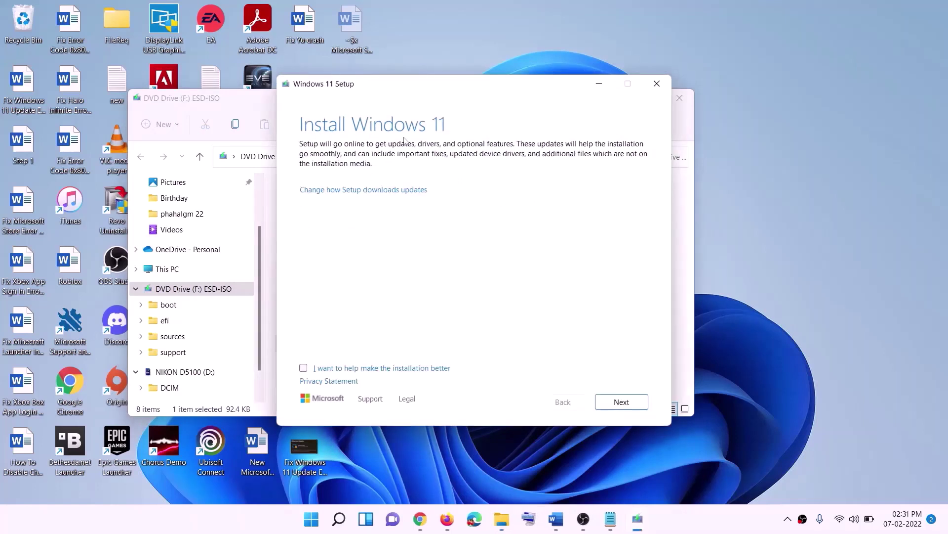
Step: Let Windows 11 Setup check for updates, then scroll Word's guide to the Ready to install recap
{"action": "left_click", "coordinate": [636, 401]}
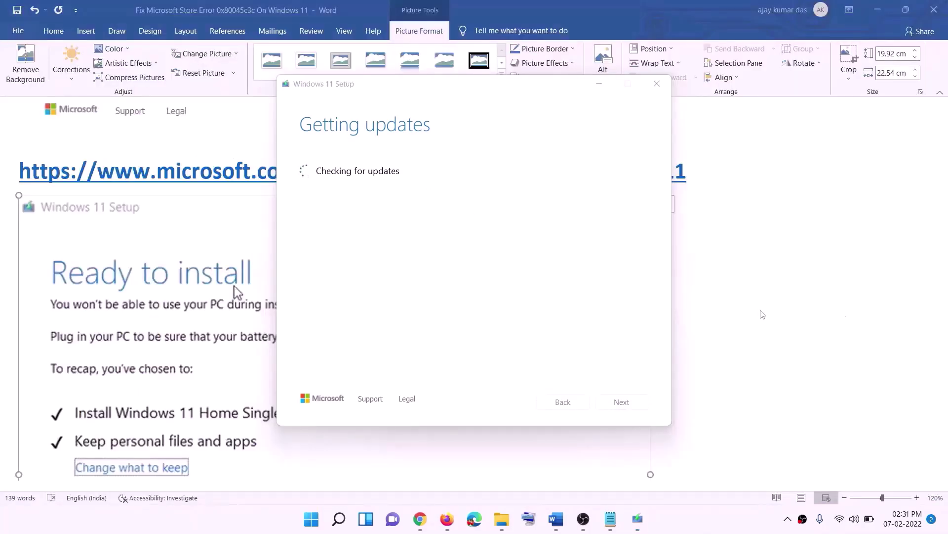
{"action": "scroll", "coordinate": [263, 224], "scroll_direction": "down", "scroll_amount": 4}
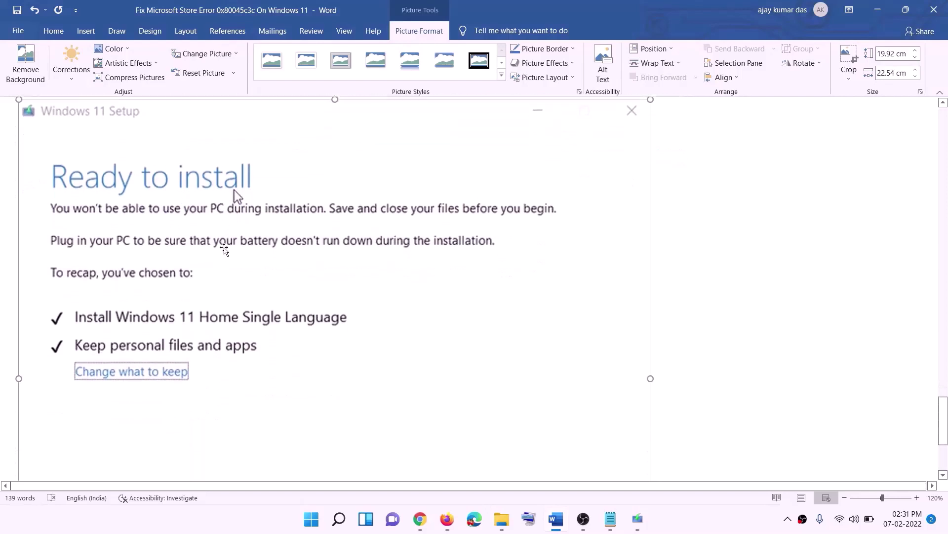
{"action": "scroll", "coordinate": [262, 183], "scroll_direction": "down", "scroll_amount": 1}
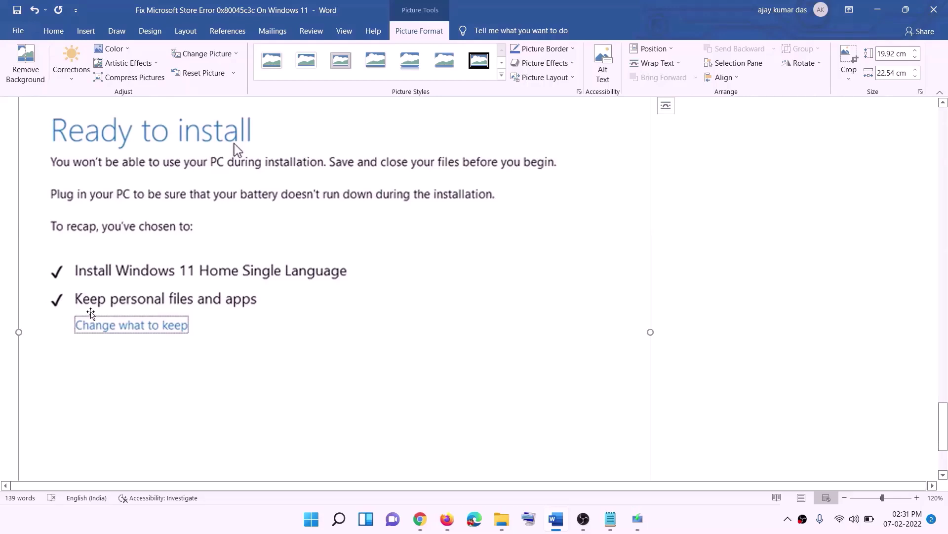
{"action": "scroll", "coordinate": [348, 310], "scroll_direction": "down", "scroll_amount": 2}
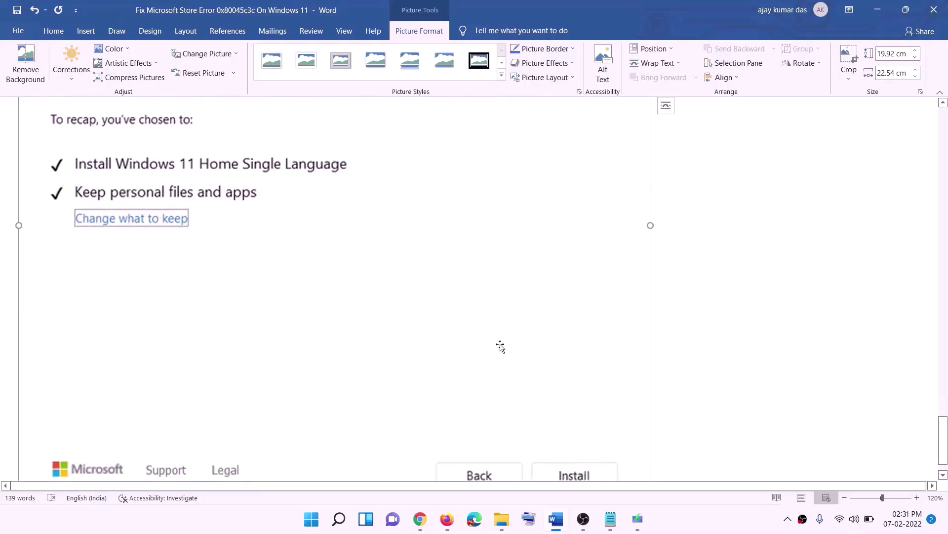
{"action": "scroll", "coordinate": [502, 345], "scroll_direction": "up", "scroll_amount": 7}
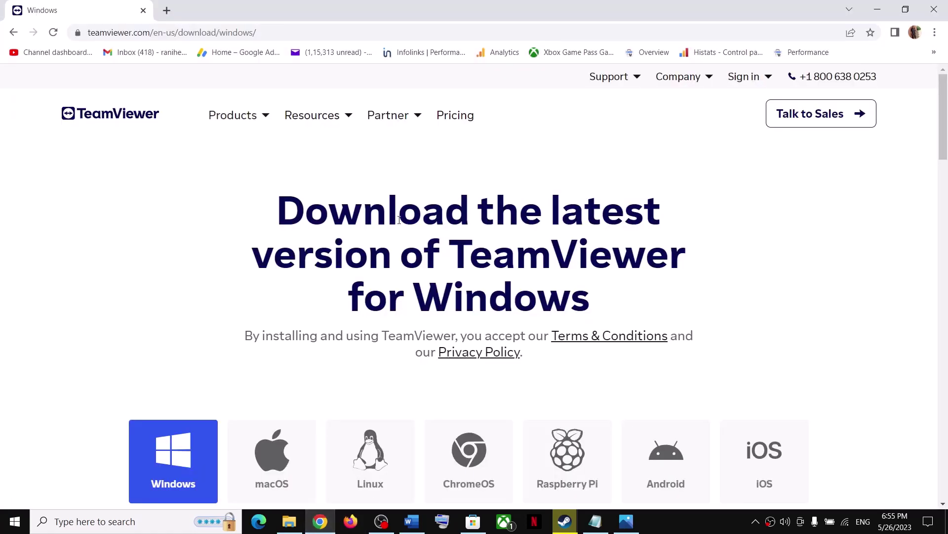
{"action": "left_click", "coordinate": [141, 32]}
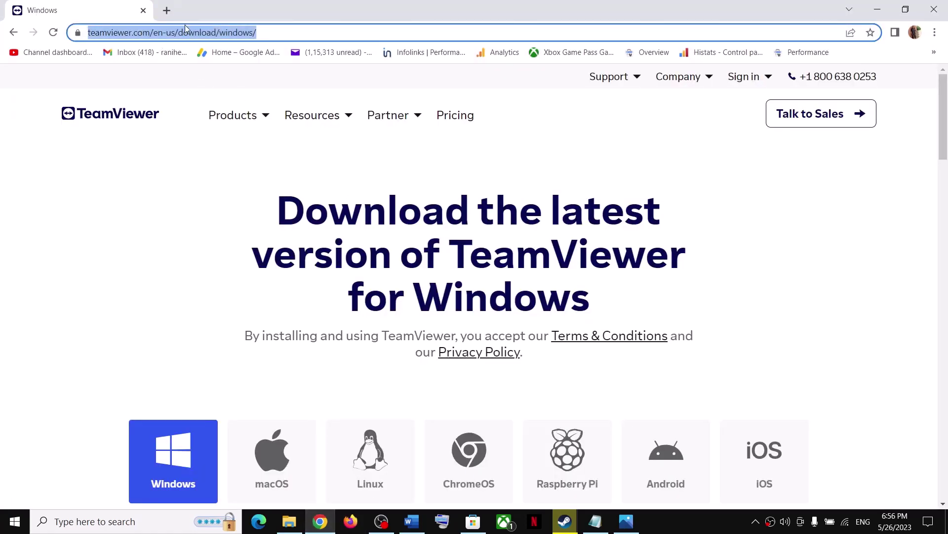
{"action": "scroll", "coordinate": [500, 290], "scroll_direction": "down", "scroll_amount": 4}
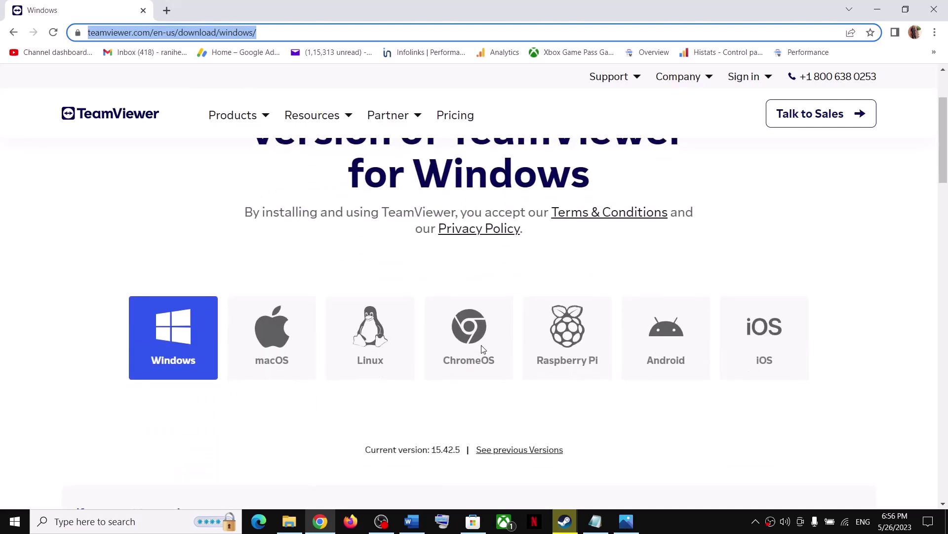
{"action": "left_click", "coordinate": [163, 286]}
{"action": "scroll", "coordinate": [642, 395], "scroll_direction": "down", "scroll_amount": 7}
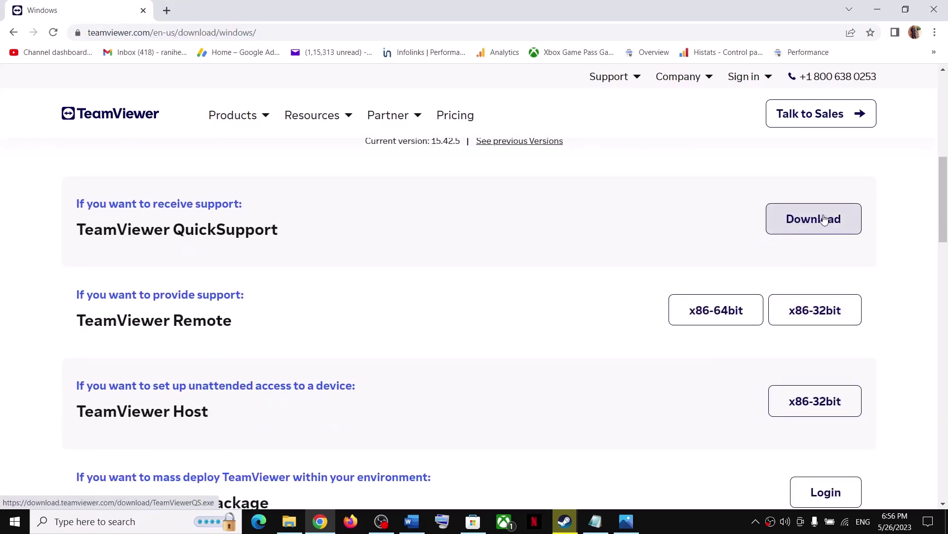
{"action": "scroll", "coordinate": [641, 356], "scroll_direction": "down", "scroll_amount": 5}
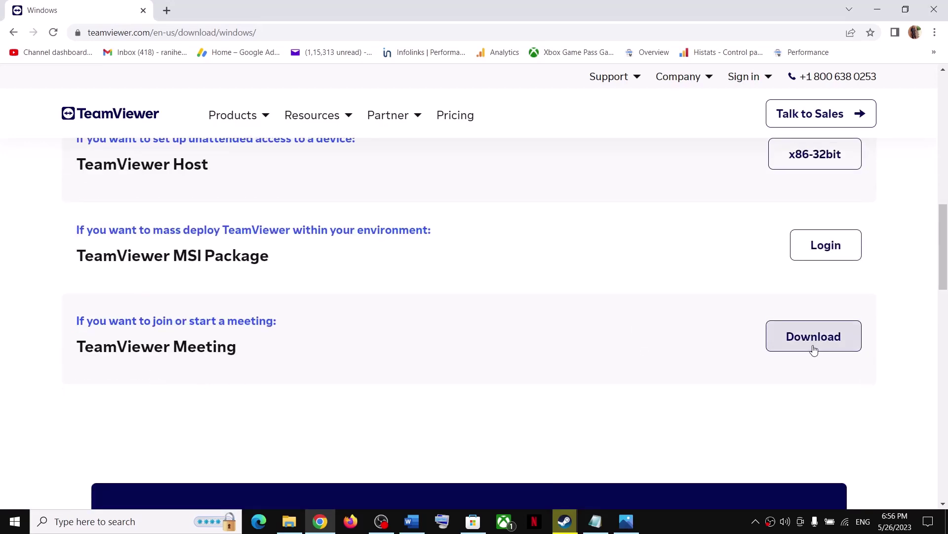
{"action": "scroll", "coordinate": [535, 385], "scroll_direction": "up", "scroll_amount": 7}
{"action": "scroll", "coordinate": [473, 332], "scroll_direction": "up", "scroll_amount": 5}
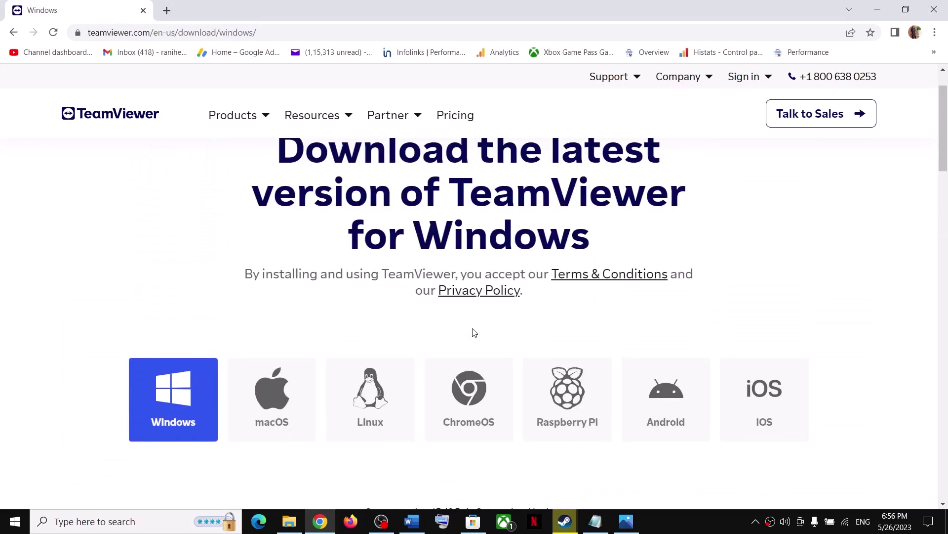
{"action": "scroll", "coordinate": [565, 339], "scroll_direction": "up", "scroll_amount": 1}
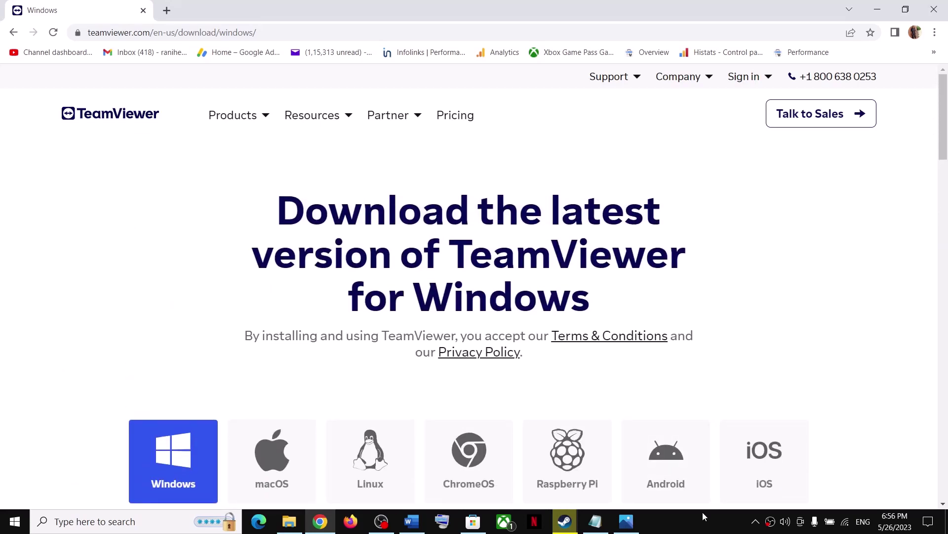